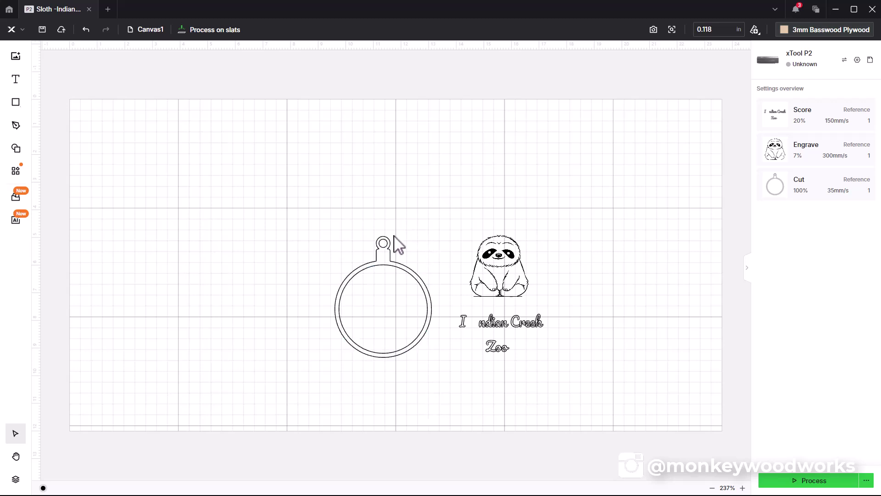
Set the ornament frame's processing type to Engrave
drag(403, 218, 388, 280)
click(816, 142)
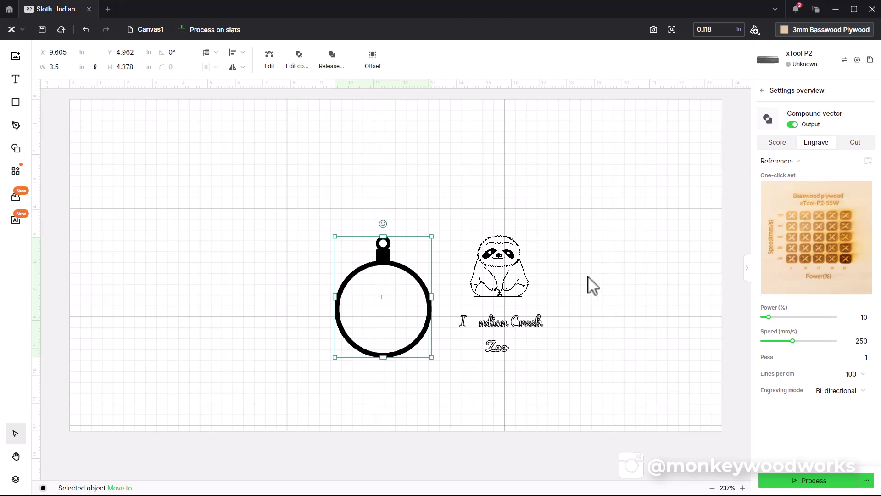
click(507, 267)
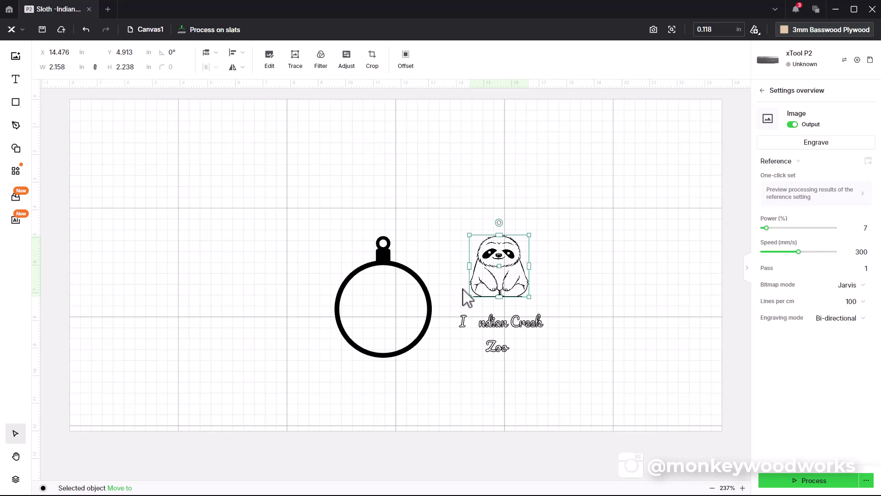
scroll(455, 323, up, 3)
click(592, 190)
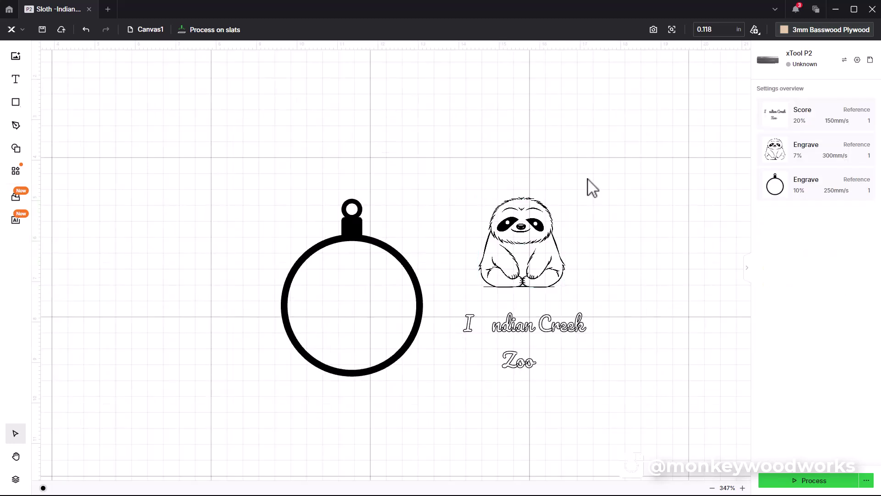
Duplicate the engraved ornament frame and place the copy clear of the original at about X 3.75, Y 3.57 in
click(290, 310)
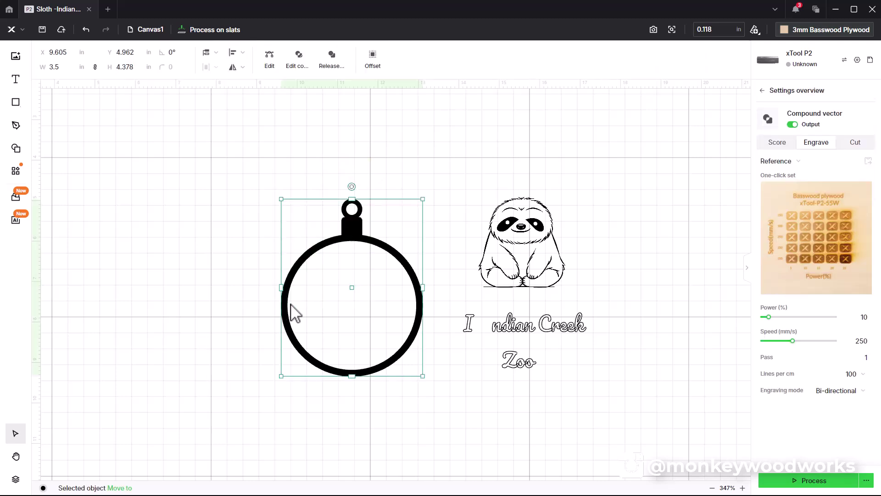
right_click(347, 245)
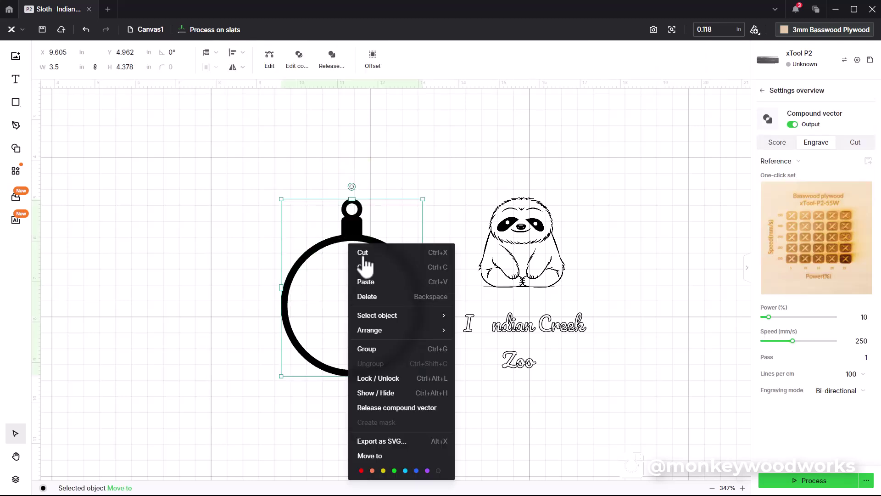
click(352, 267)
right_click(175, 188)
click(202, 196)
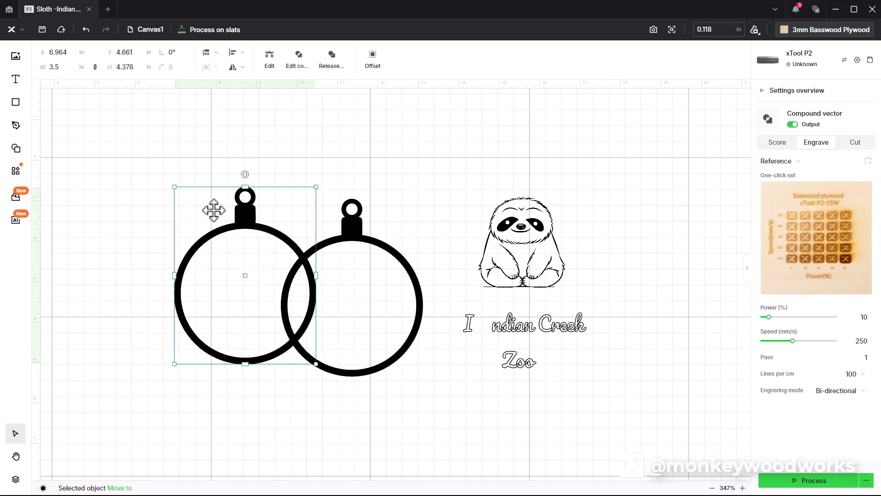
drag(241, 228, 111, 186)
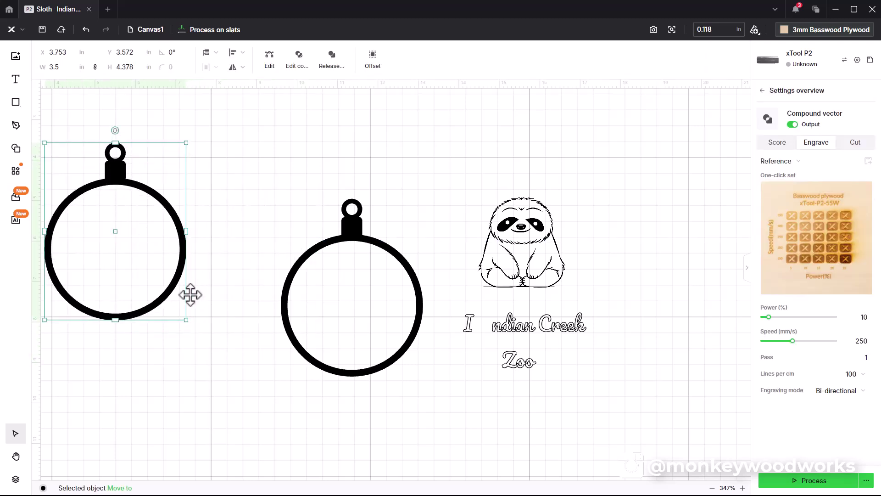
Set the original ornament frame's processing type to Cut
drag(271, 173, 425, 379)
click(855, 143)
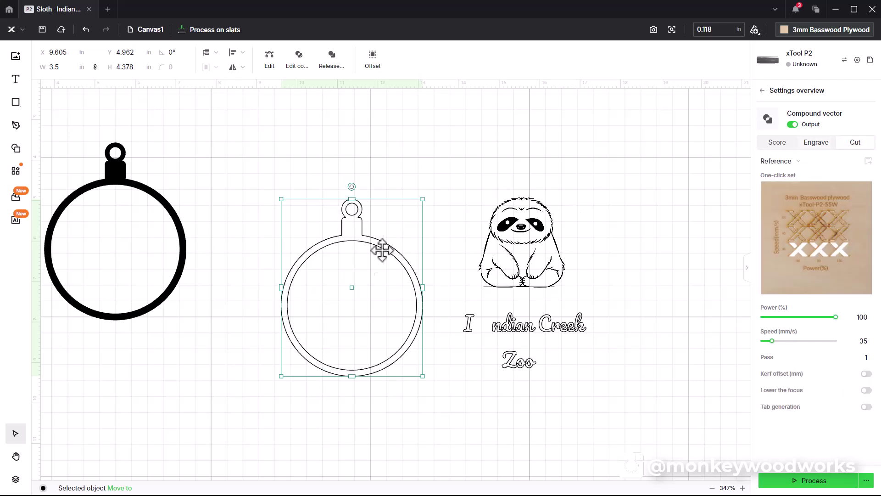
click(482, 298)
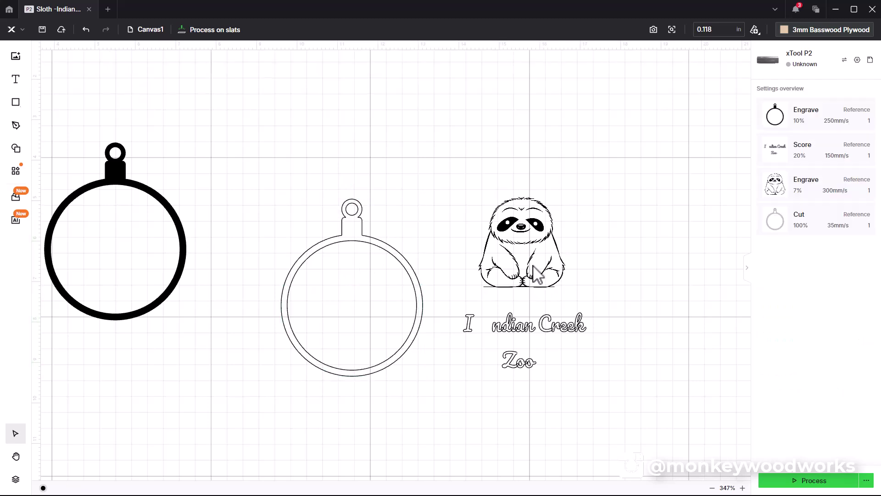
Try the sloth image inside the ornament ring and move it back out above the lettering
drag(532, 275, 344, 286)
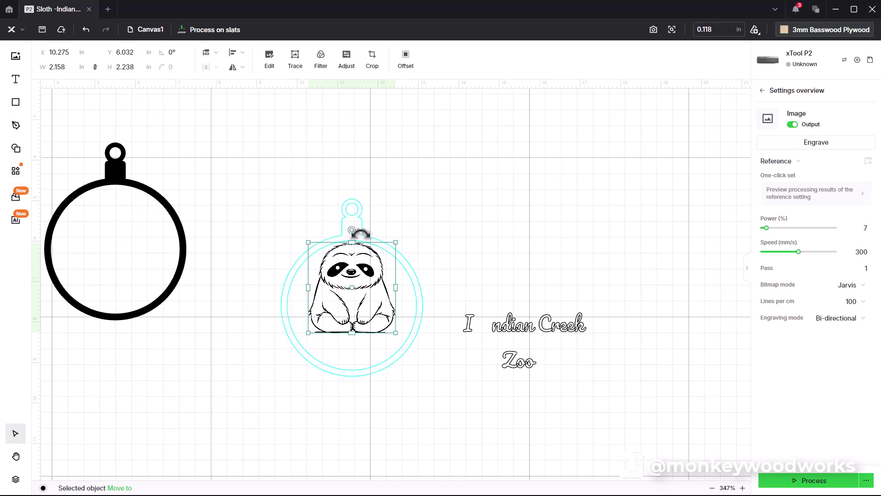
drag(352, 284, 530, 208)
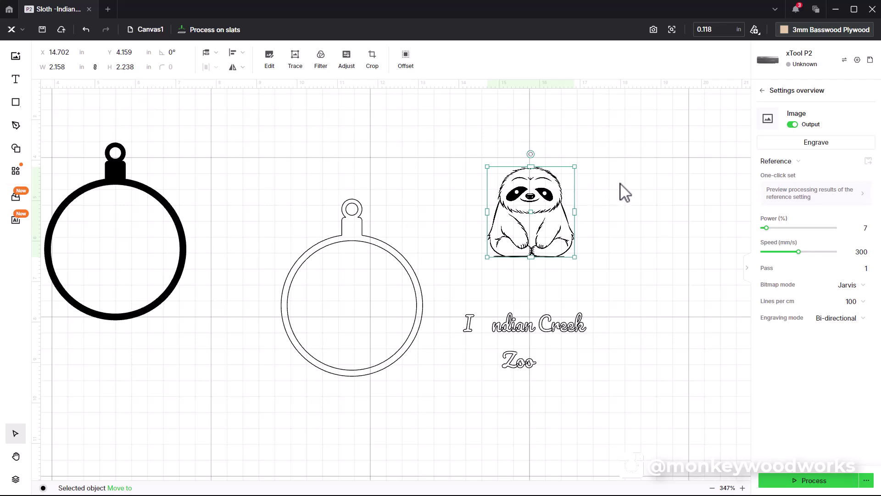
scroll(606, 186, up, 3)
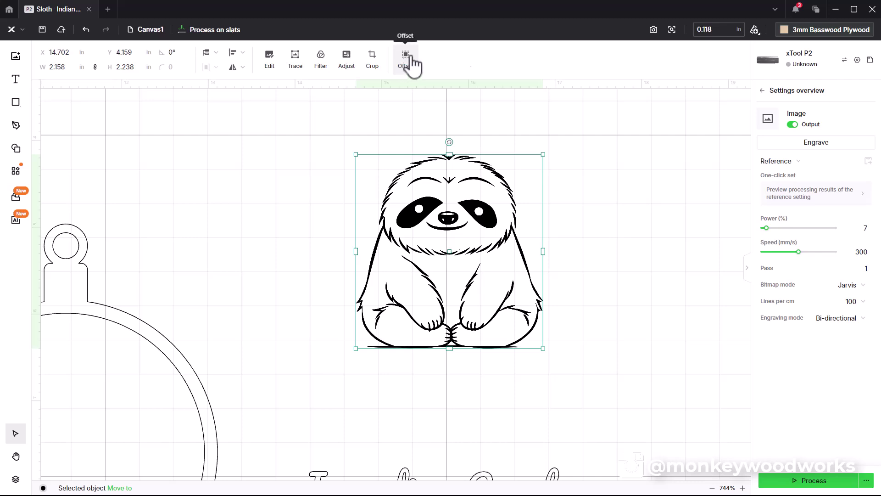
Check the installed software version in the application settings
click(14, 29)
click(28, 174)
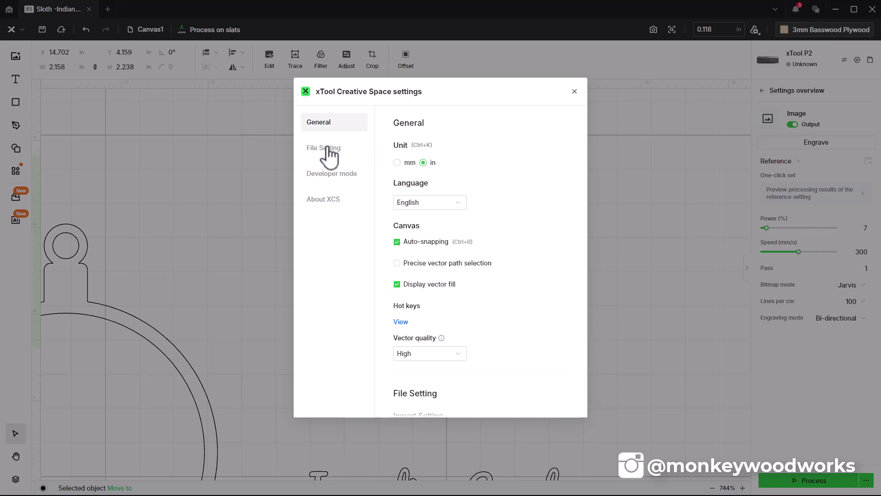
scroll(528, 316, down, 7)
scroll(528, 316, down, 4)
scroll(513, 315, down, 4)
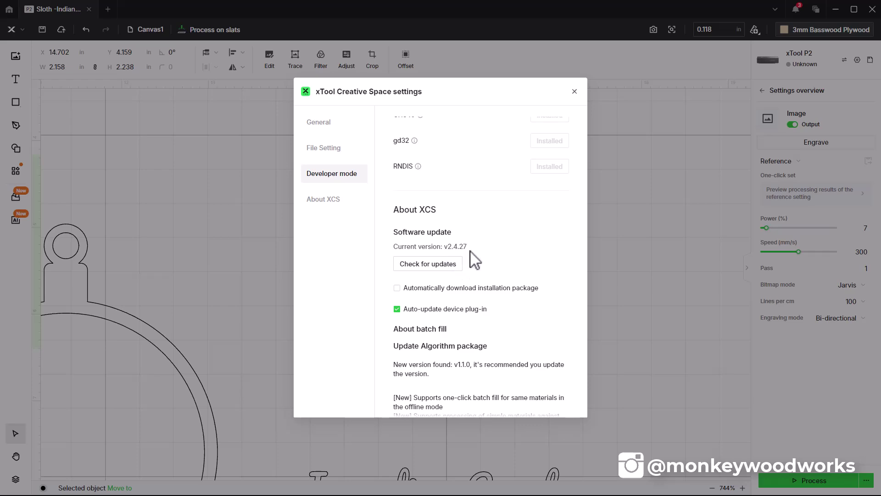
click(575, 91)
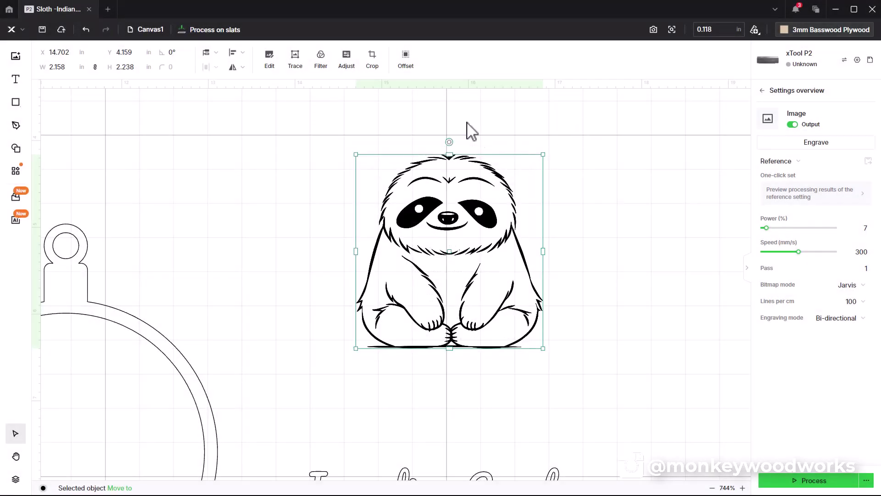
Create a 0.079 in external offset around the sloth image and unite its released pieces into a single outer outline
click(408, 66)
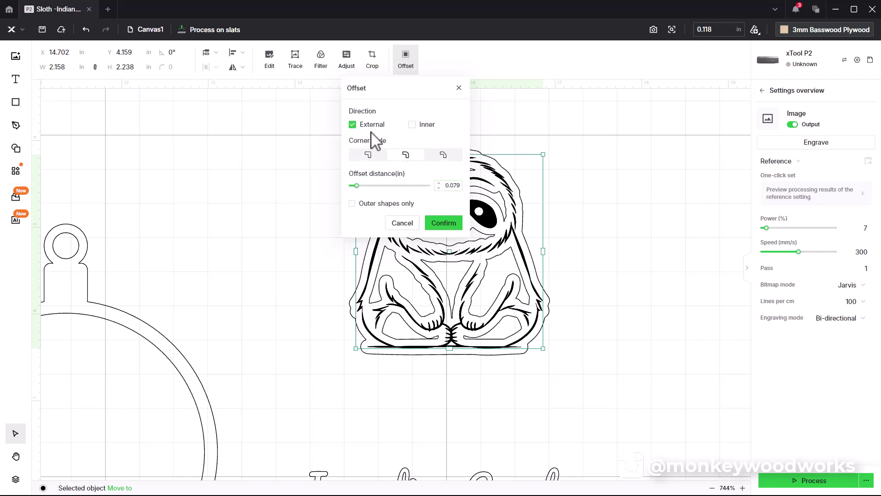
click(445, 229)
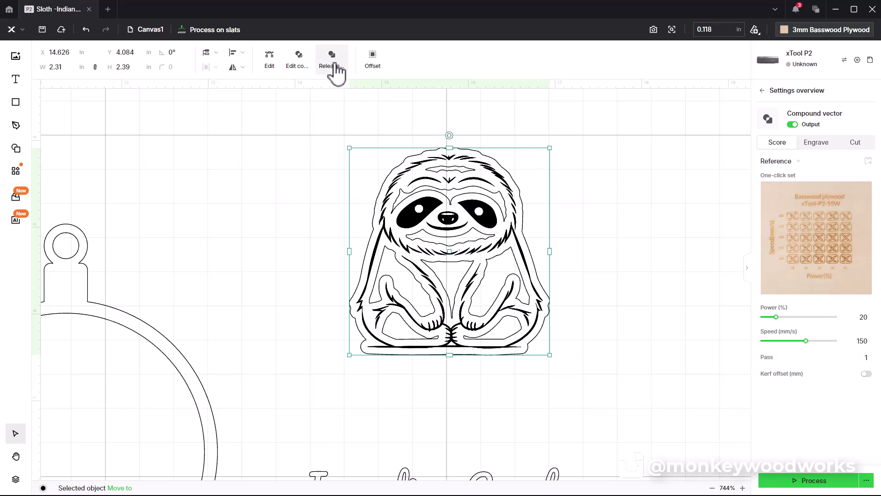
click(333, 64)
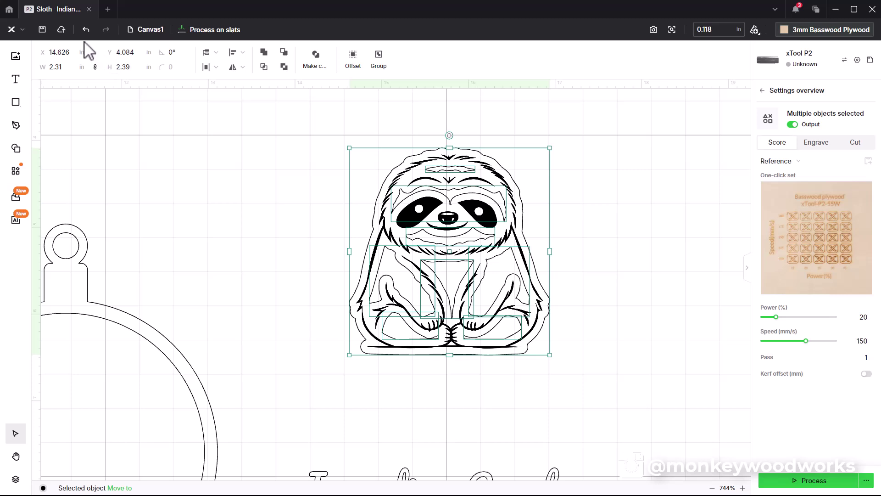
click(265, 54)
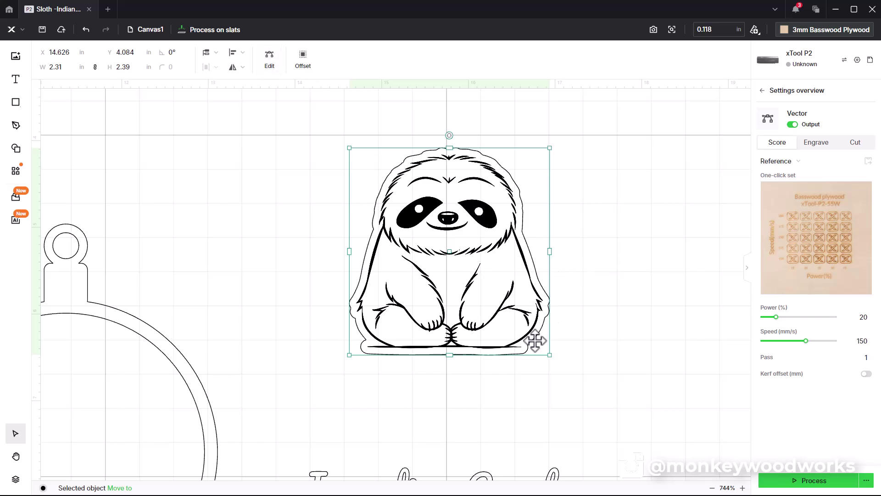
Set the sloth's outer outline to Cut, briefly previewing it as Engrave
click(852, 145)
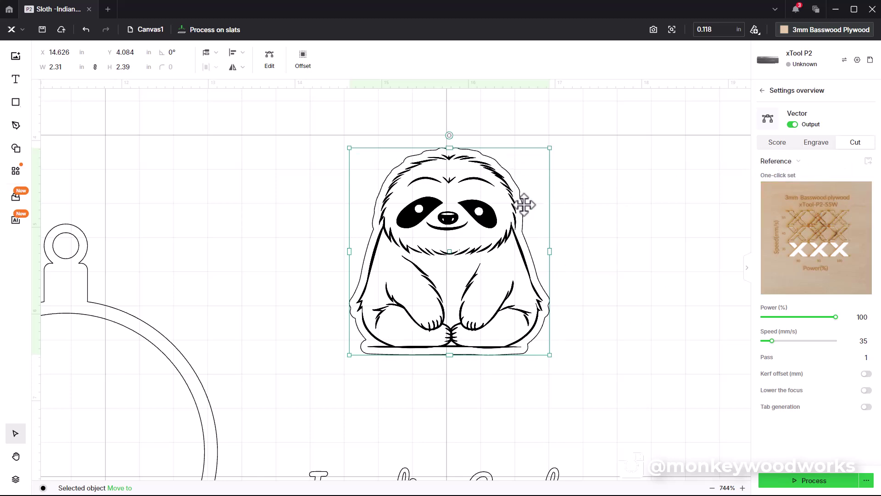
click(817, 144)
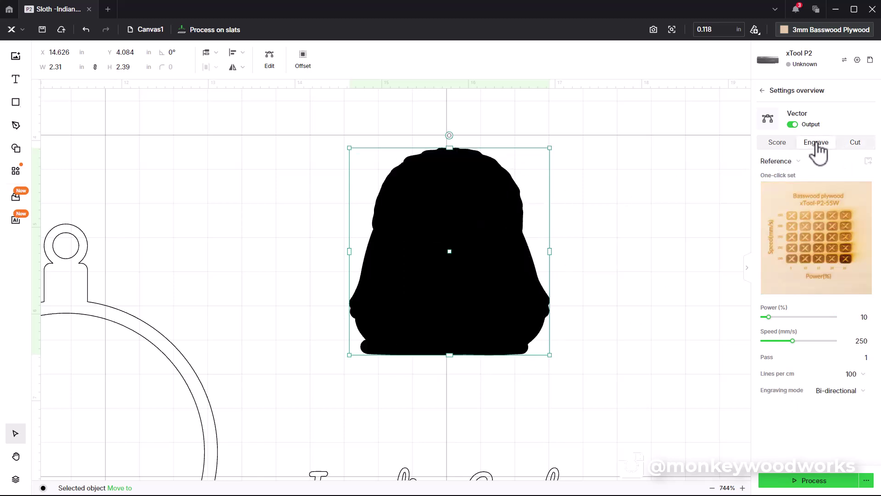
click(853, 143)
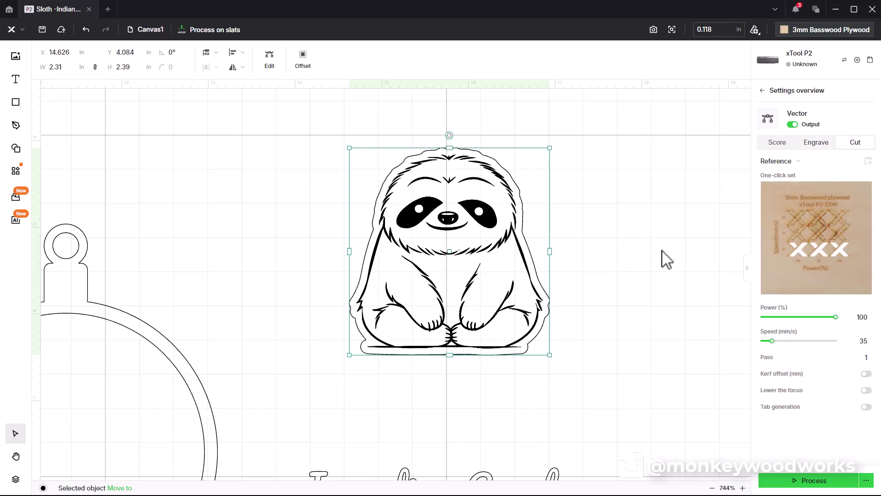
Move the sloth image and its outline together into the ornament ring, with the outline's head overlapping the ring's upper rim
scroll(630, 266, down, 5)
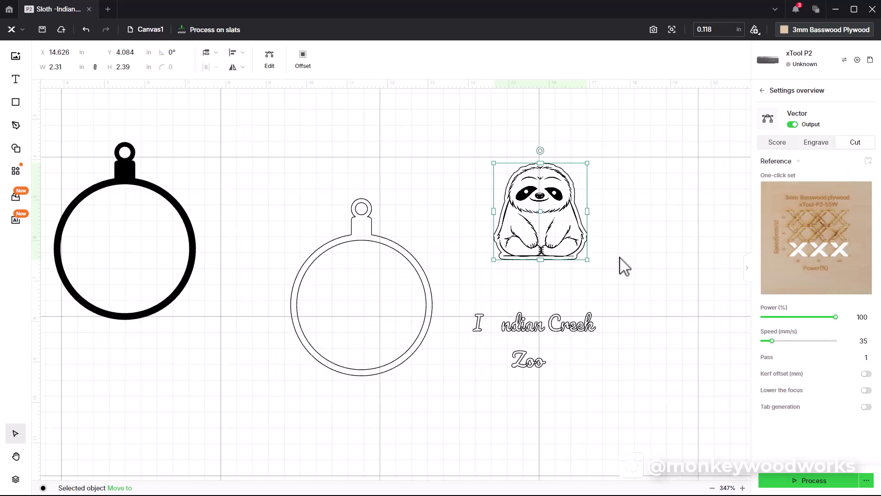
drag(628, 289, 473, 152)
drag(536, 203, 368, 277)
scroll(367, 277, up, 7)
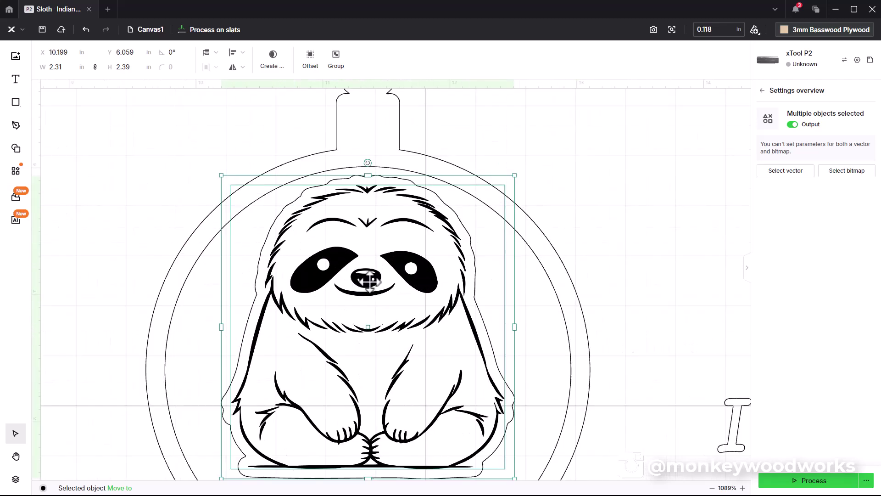
click(403, 167)
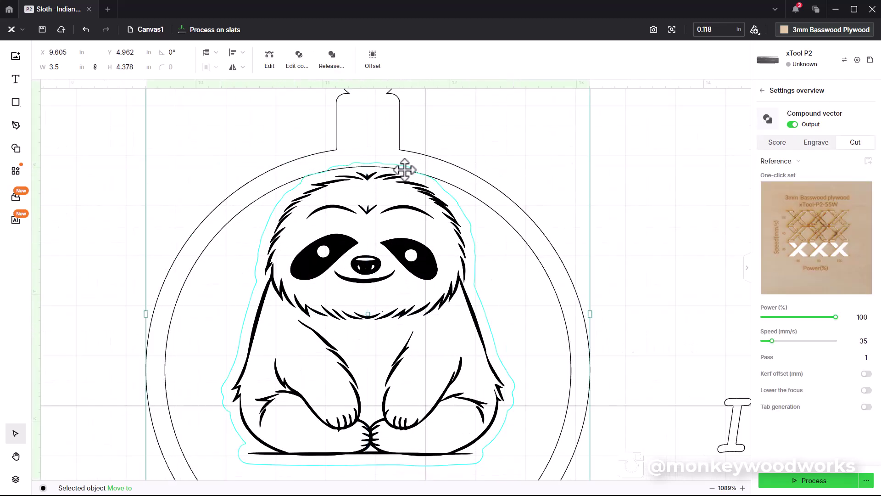
click(469, 223)
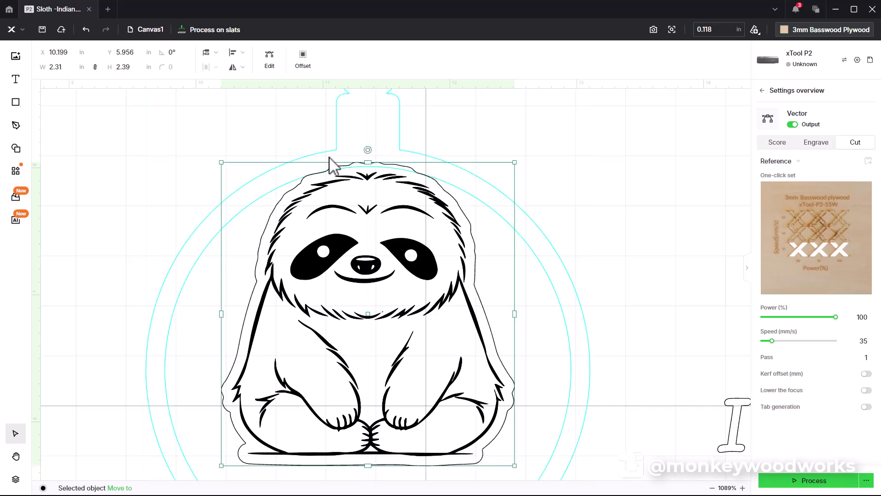
scroll(576, 165, down, 5)
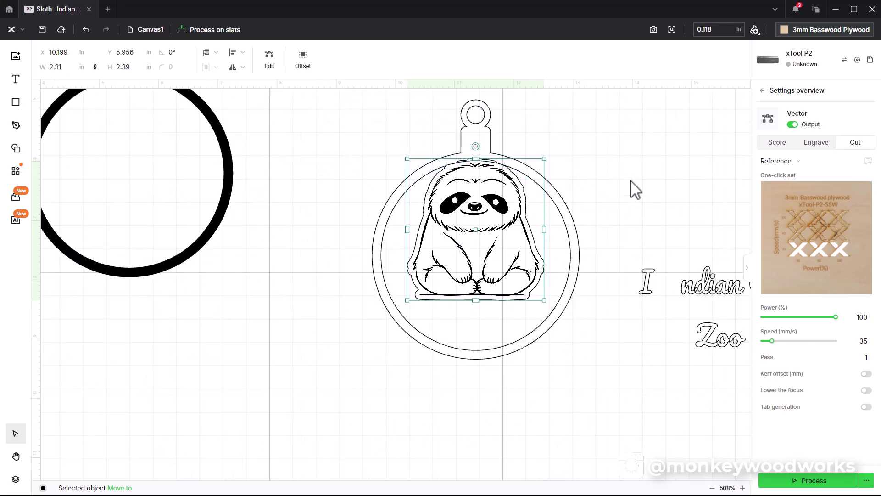
click(636, 179)
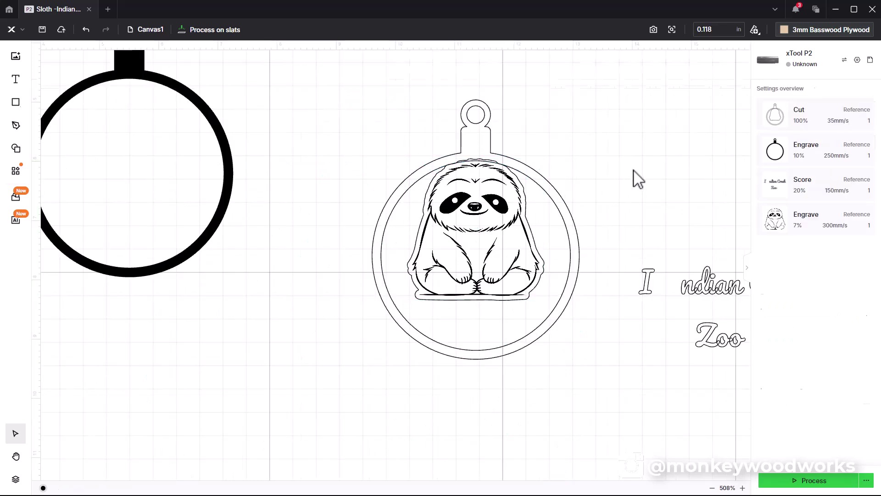
Move only the sloth image out of the ring to the free area below the filled frame copy, leaving its outline in place
click(512, 264)
click(490, 252)
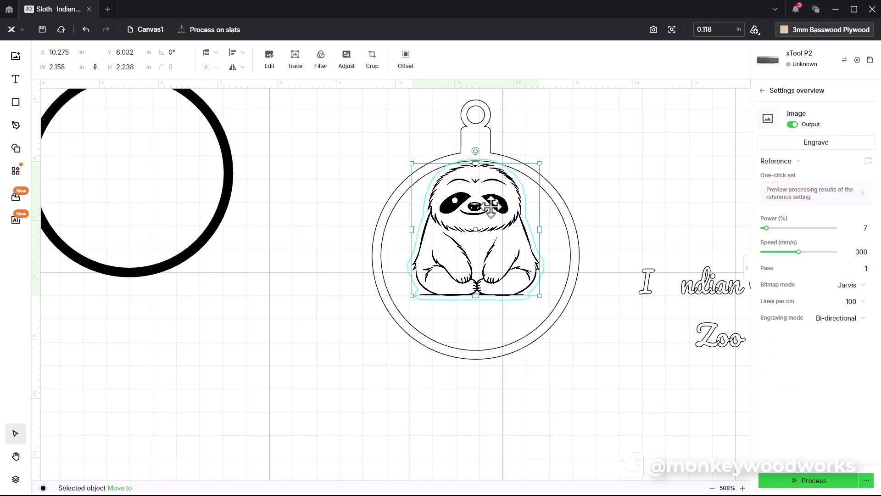
drag(503, 202, 189, 308)
Align the ornament frame and the sloth outline with Horizontal align center
drag(555, 409, 390, 141)
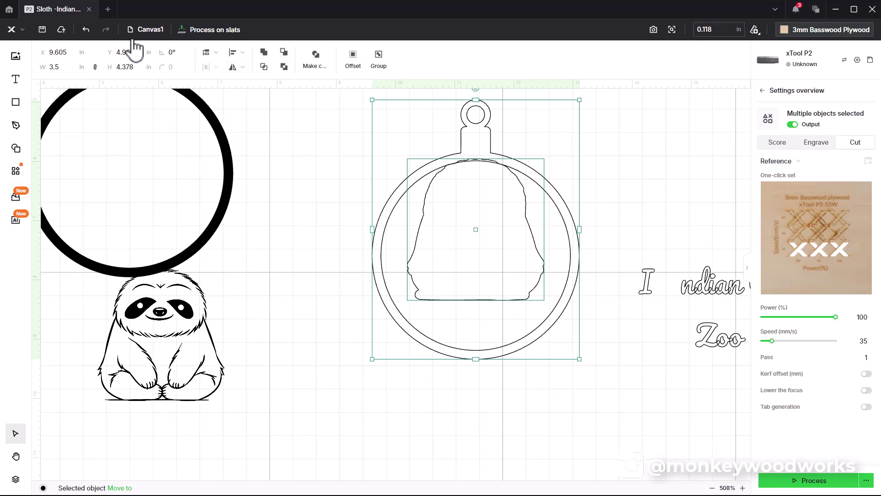
click(237, 52)
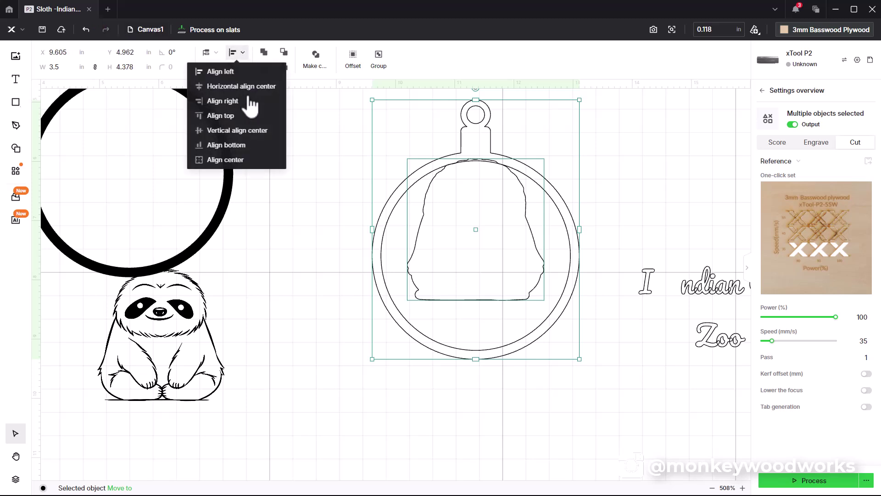
click(225, 88)
click(639, 146)
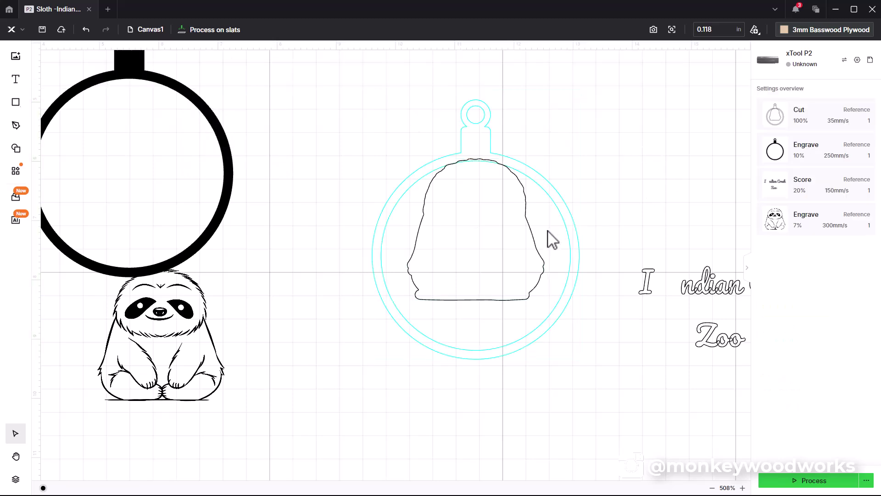
Nudge the sloth outline slightly upward so that its head overlaps more of the ring's upper rim
click(538, 253)
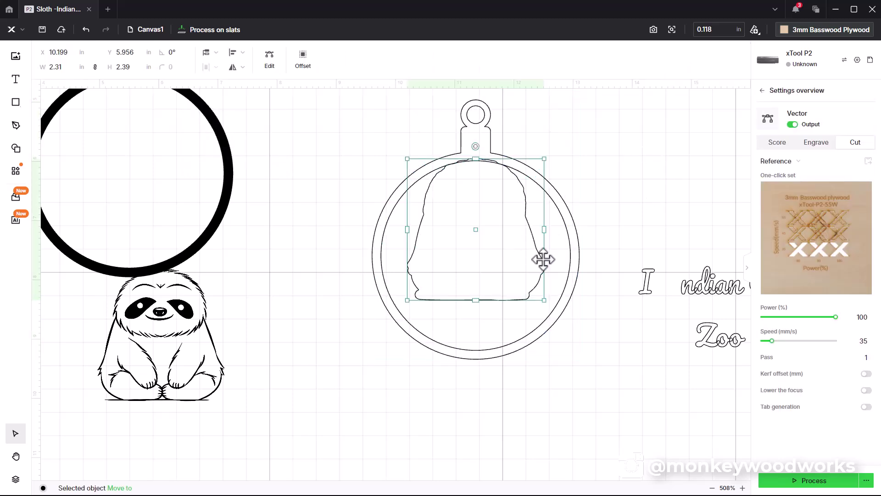
key(Up)
key(Up)
key(Up)
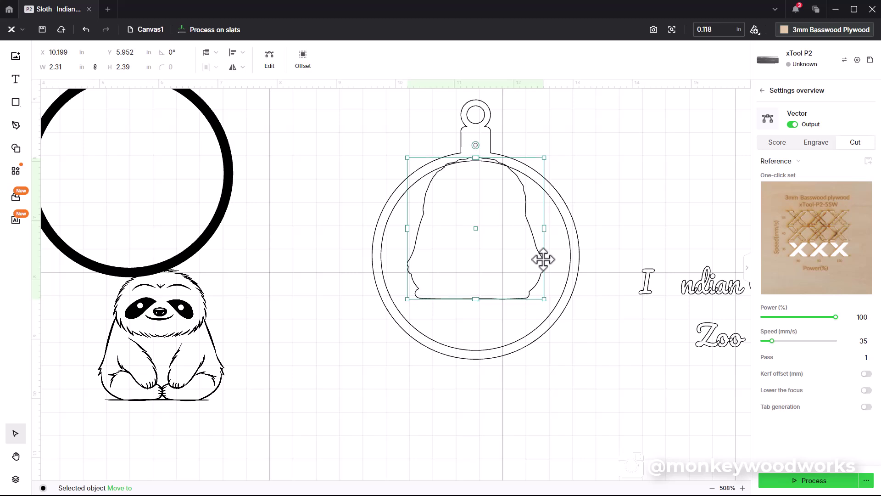
Select the ornament frame and the sloth outline together and unite them into one shape
click(593, 171)
drag(590, 103, 372, 376)
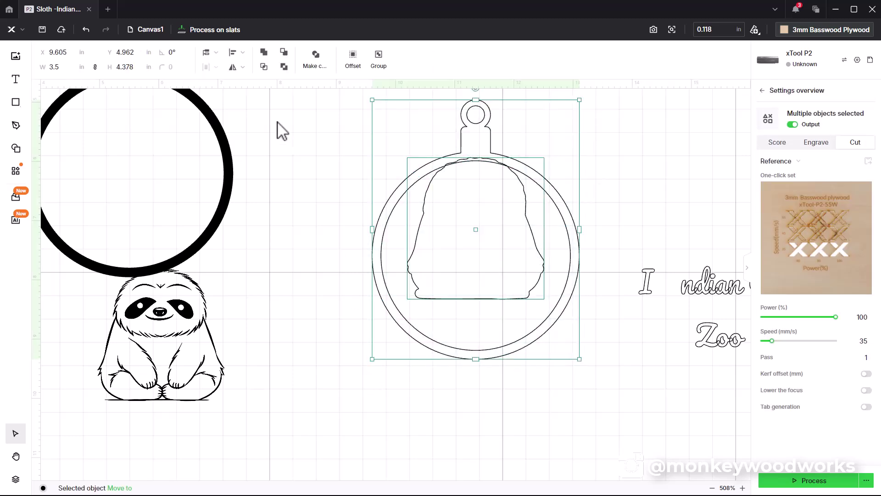
click(263, 54)
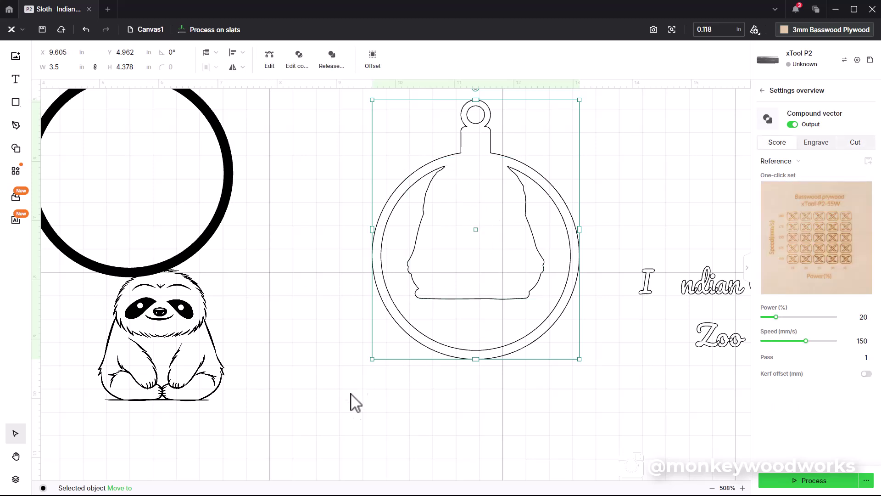
Check the united ornament shape as an Engrave fill and set its processing type to Cut
click(365, 408)
click(427, 274)
click(816, 143)
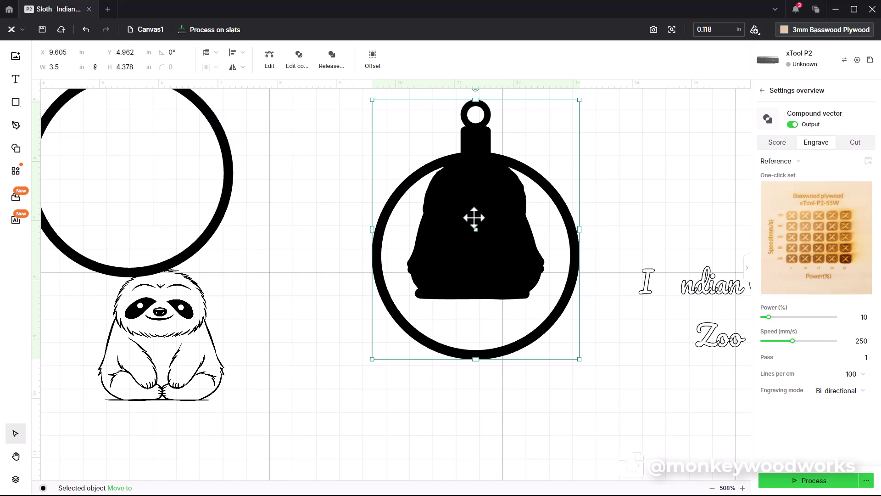
click(857, 143)
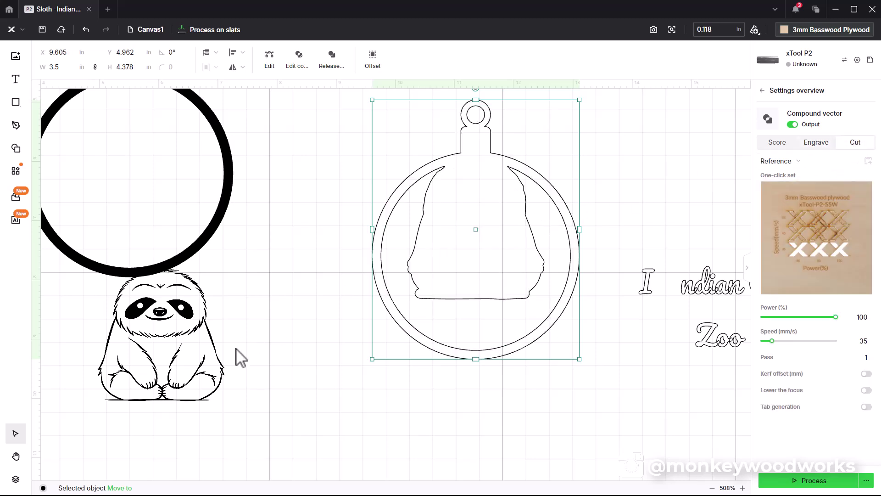
Move the sloth image back into the ornament so that it sits inside its silhouette outline
click(236, 354)
click(181, 401)
drag(151, 367, 466, 260)
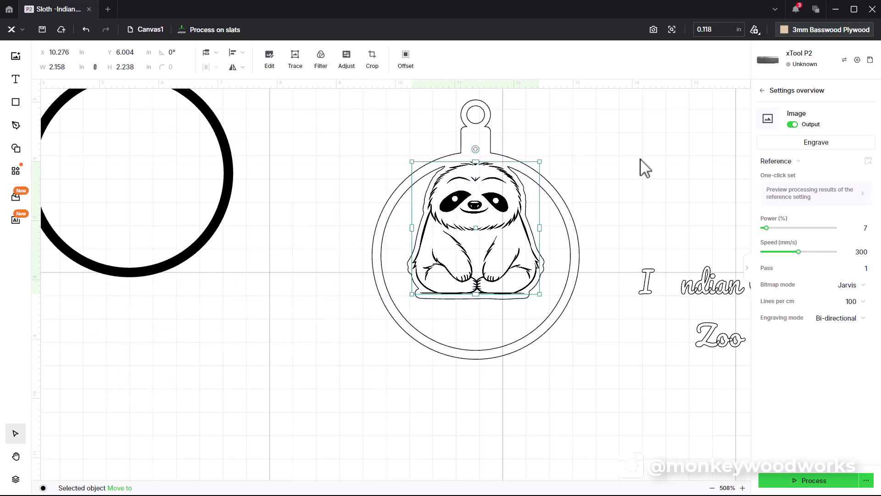
click(652, 150)
click(564, 210)
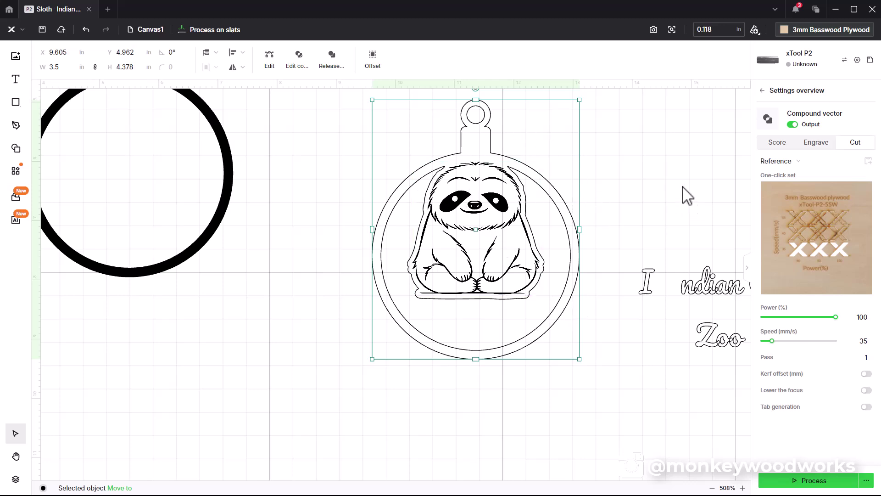
click(661, 254)
Paste a copy of the "ndian Creek" text below the ornament and insert a leading "I" into it
scroll(574, 335, up, 2)
scroll(695, 335, down, 2)
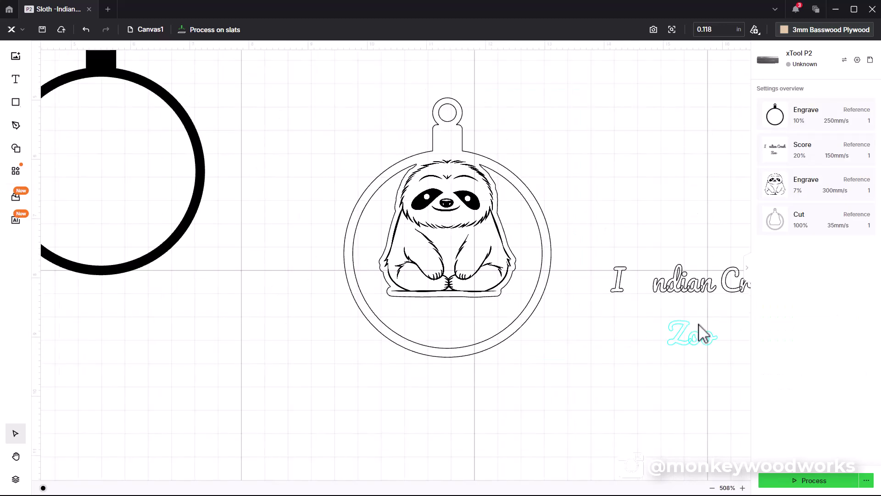
click(694, 290)
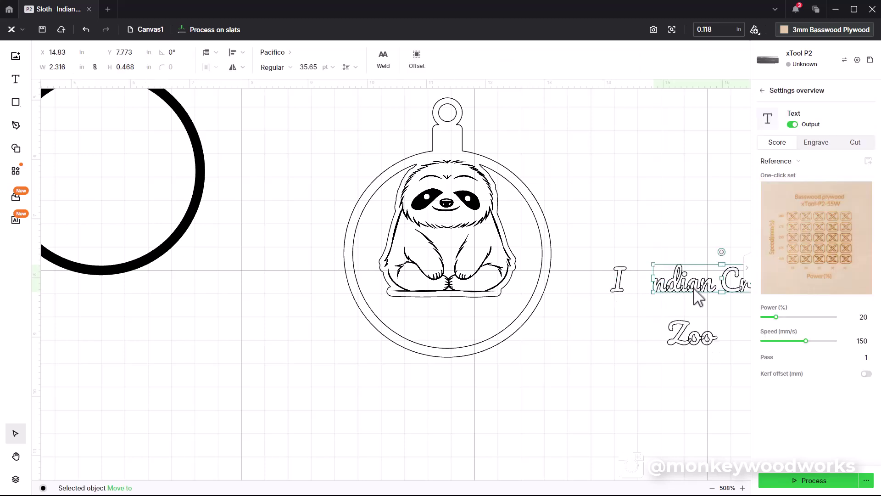
key(ctrl+c)
key(ctrl+v)
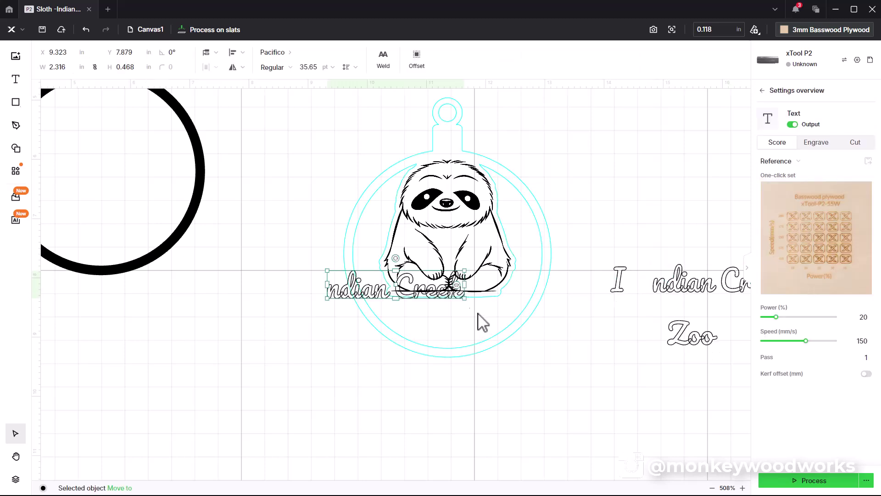
drag(411, 297, 463, 423)
double_click(441, 420)
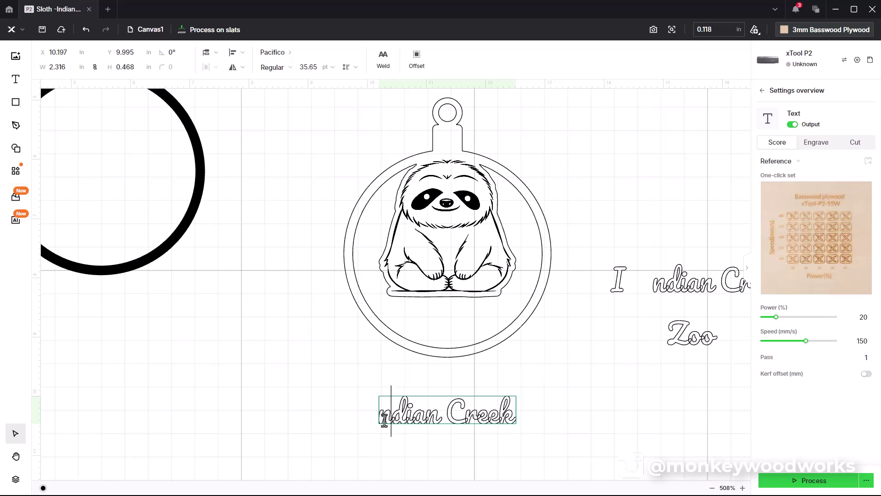
text(I)
click(498, 441)
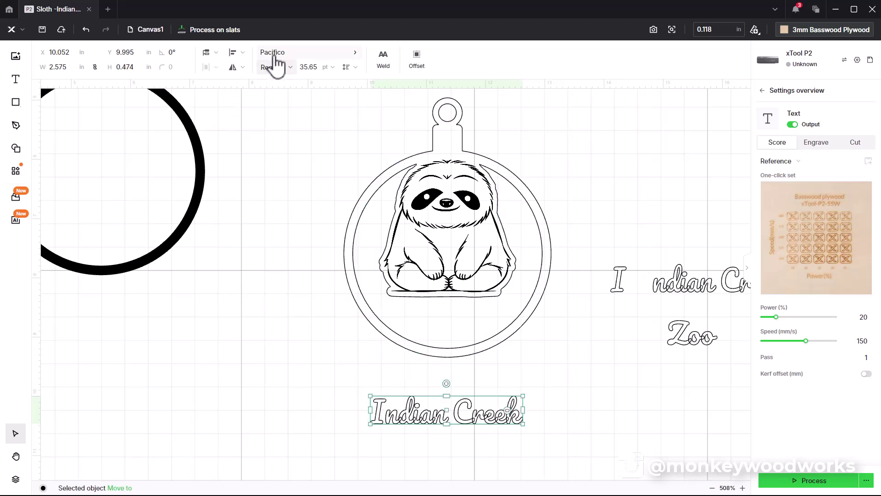
Delete the "Indian Creek" test copy below the ornament
scroll(467, 454, up, 3)
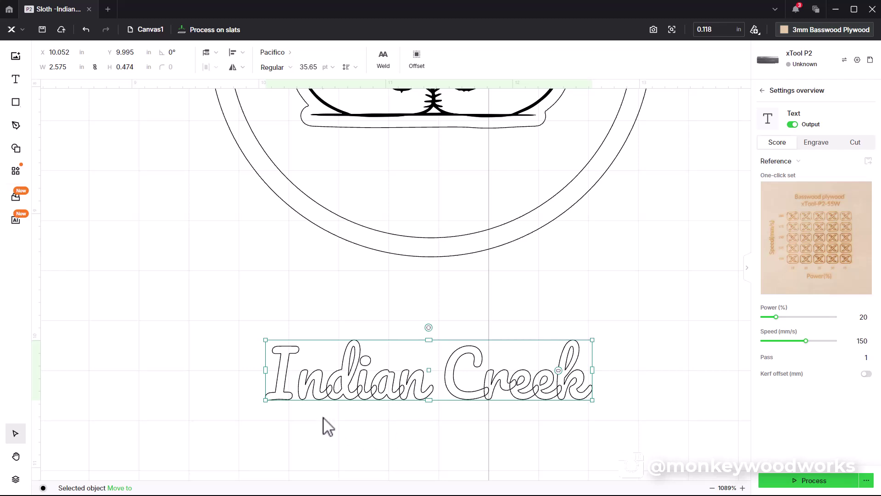
scroll(328, 427, down, 2)
drag(509, 438, 237, 362)
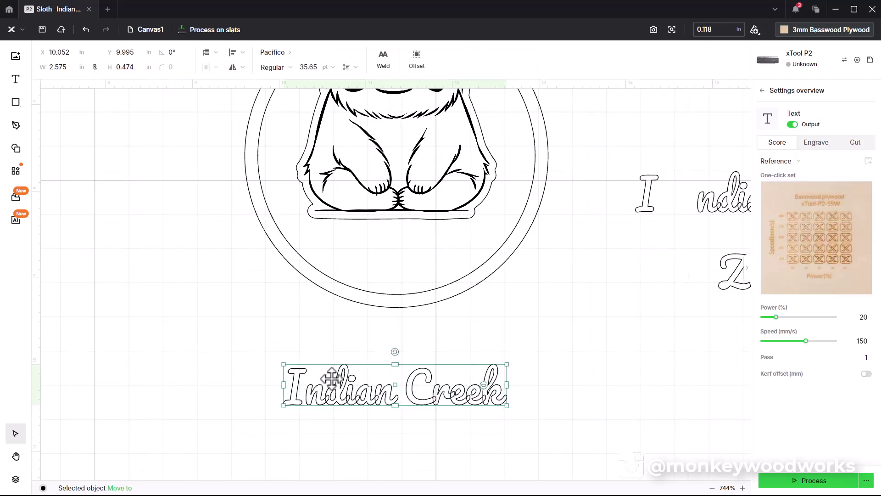
key(Delete)
Move the separate letter "I" against "ndian Creek" so that its foot overlaps the first "n"
drag(631, 274, 464, 316)
right_click(464, 316)
click(657, 280)
drag(657, 276, 370, 259)
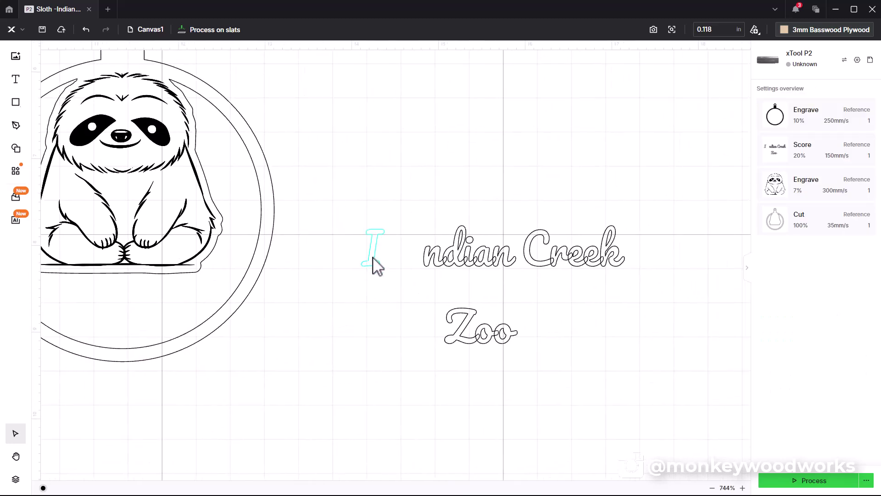
click(375, 265)
click(449, 272)
click(372, 267)
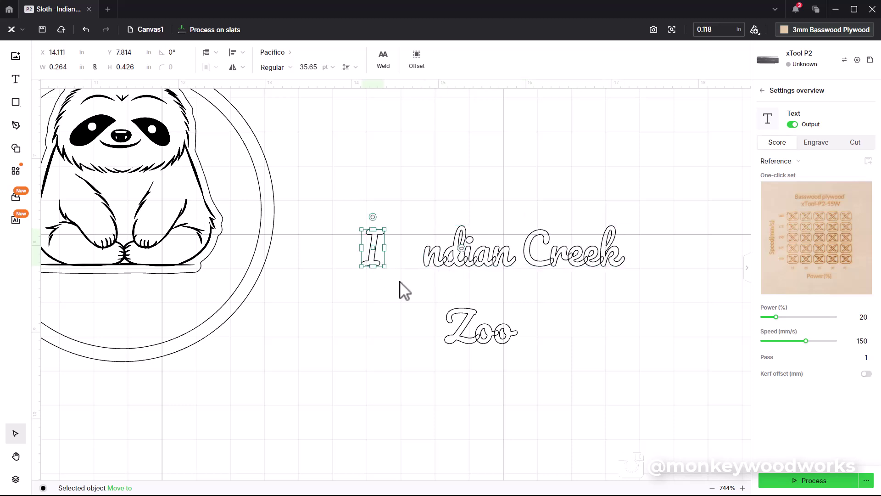
scroll(438, 276, up, 5)
drag(228, 252, 364, 260)
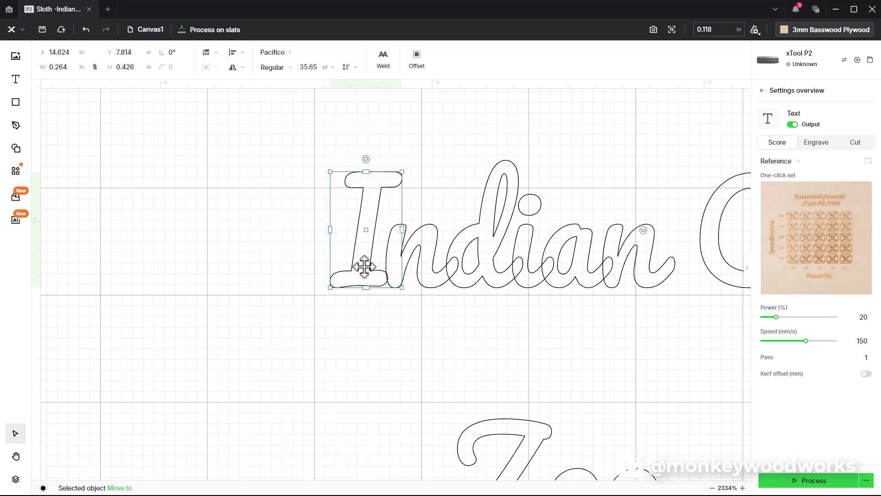
click(412, 317)
scroll(420, 339, down, 3)
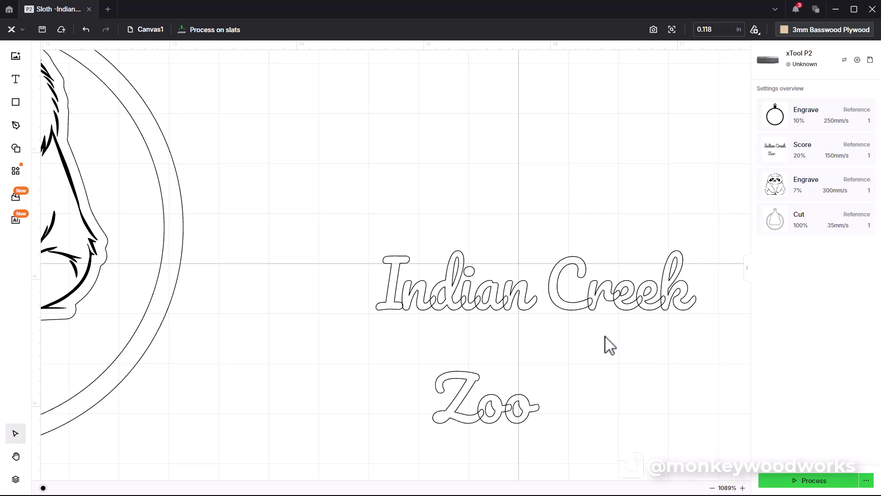
Weld the letters of "ndian Creek" and unite them with the "I" into one outline
drag(682, 343, 384, 260)
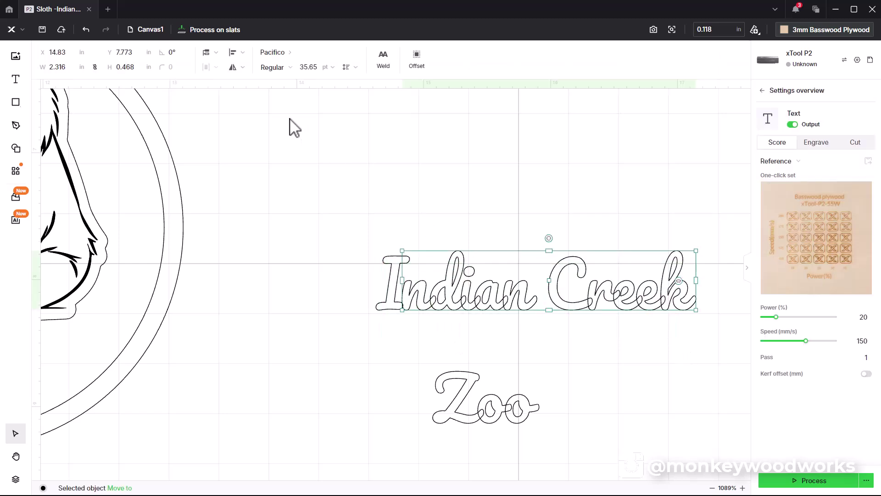
click(384, 64)
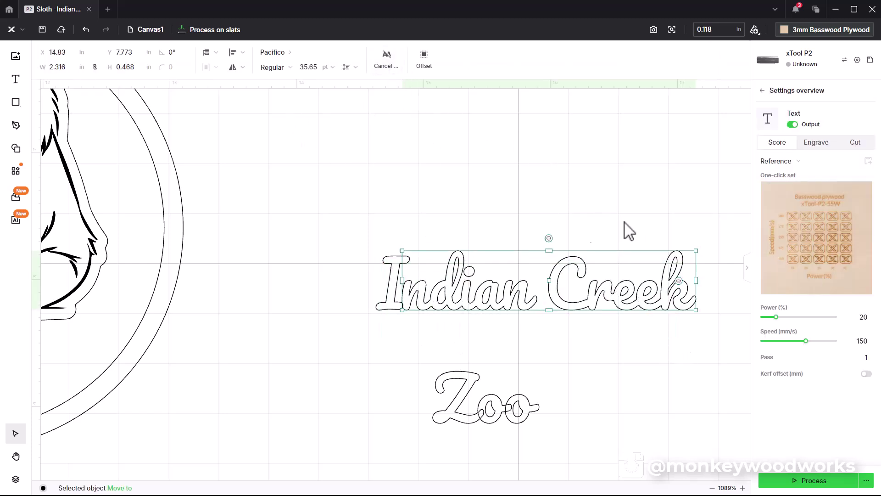
drag(559, 339, 345, 233)
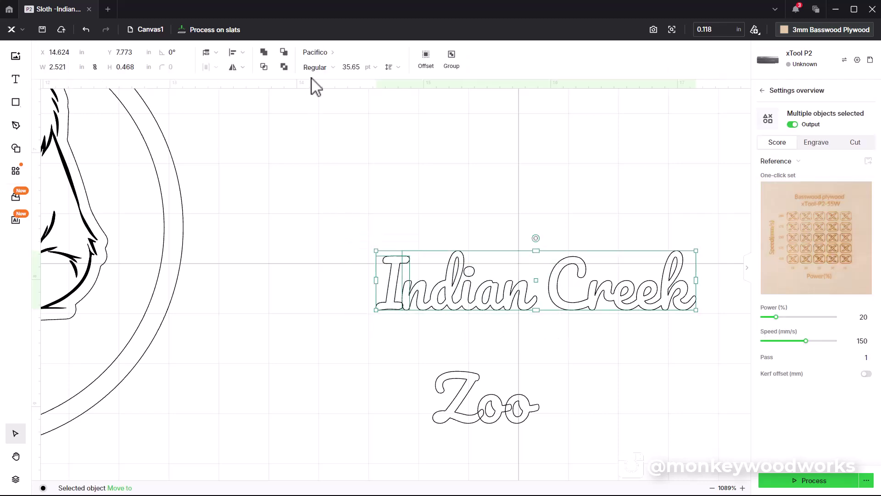
click(264, 55)
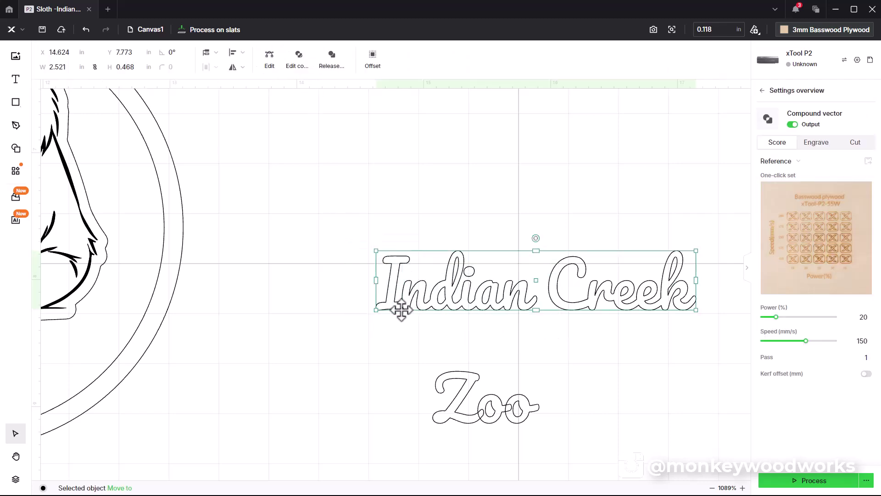
scroll(398, 310, up, 5)
scroll(402, 291, down, 1)
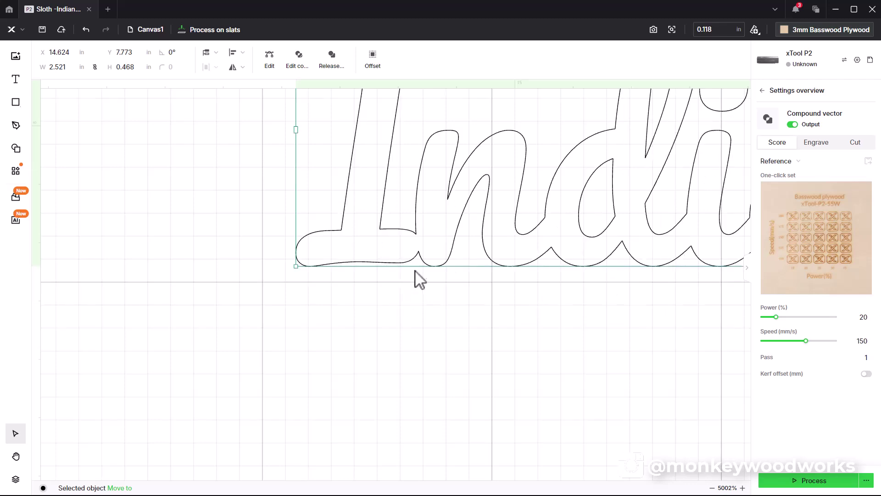
scroll(380, 296, down, 5)
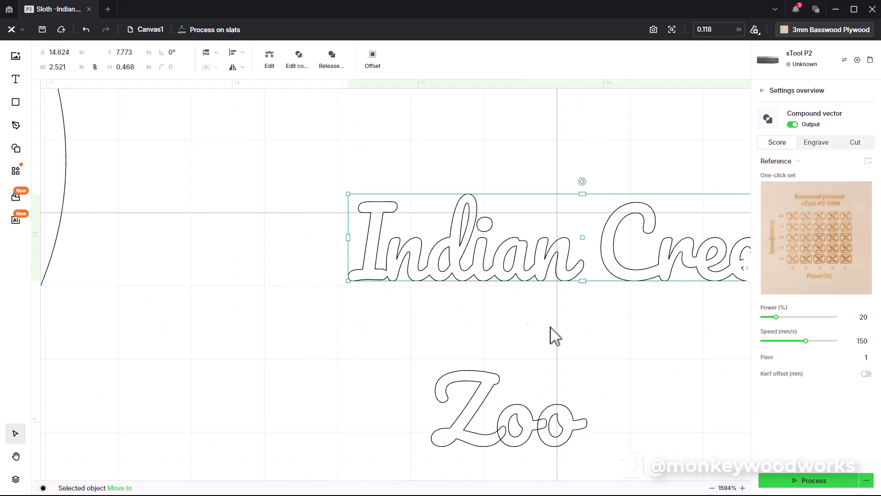
scroll(408, 300, down, 3)
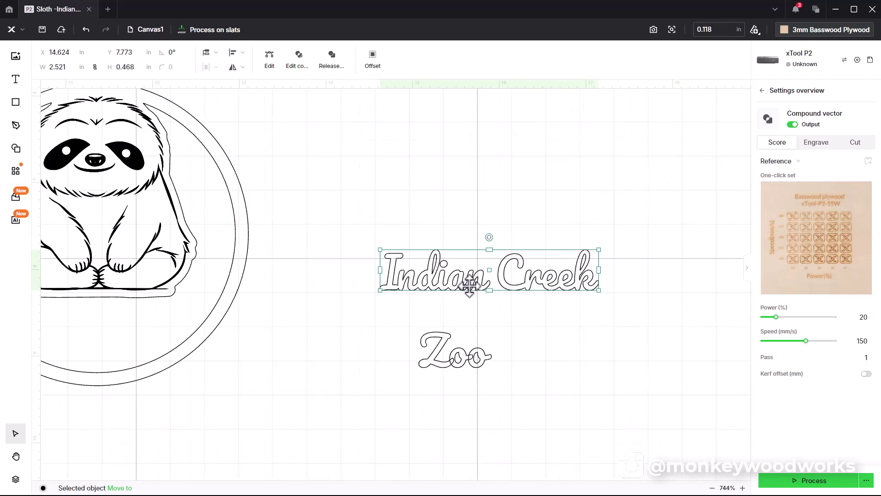
Draw a circle around the dot of the "i" in "Indian" and subtract it from the lettering to remove the dot
scroll(451, 276, up, 6)
click(479, 114)
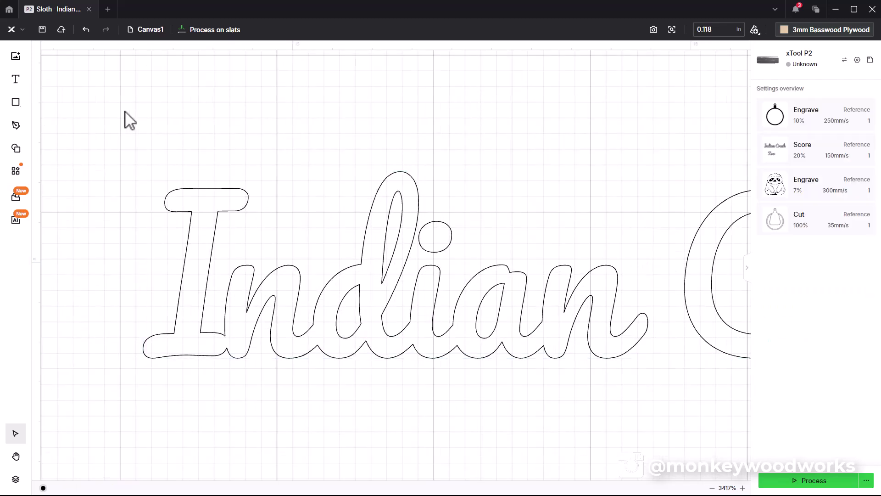
mouse_move(25, 108)
click(73, 133)
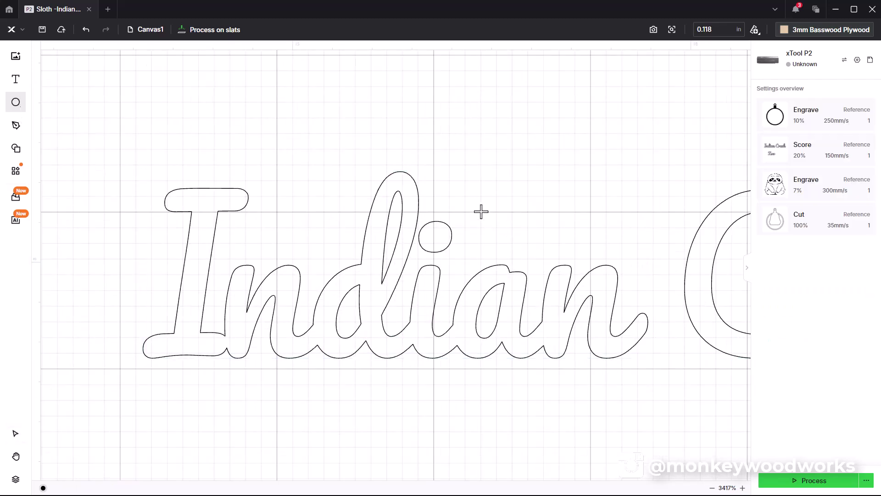
drag(427, 248, 417, 266)
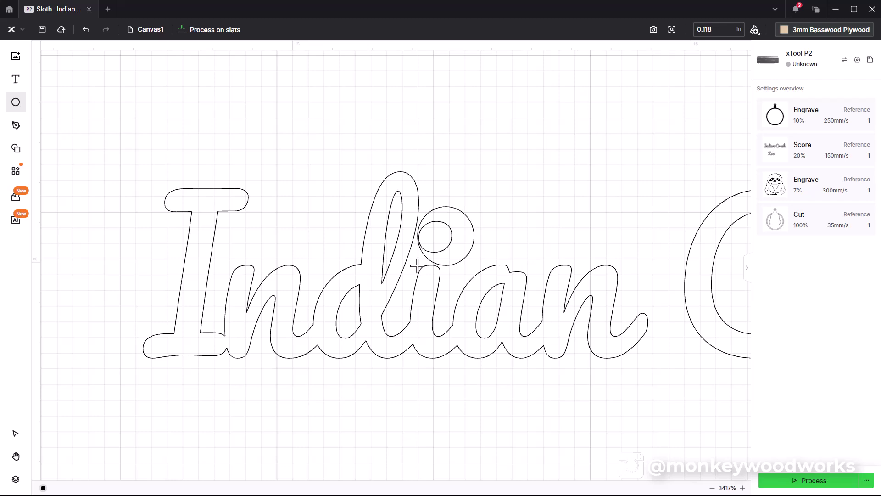
click(565, 133)
drag(569, 126, 298, 392)
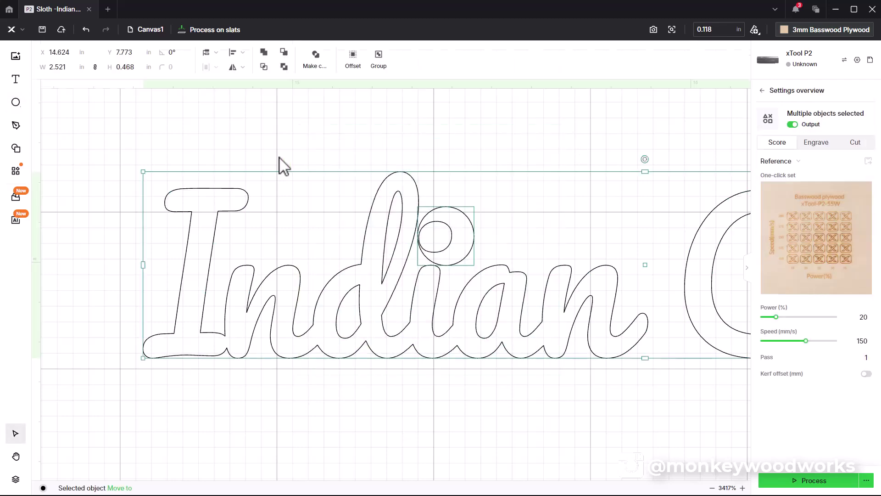
click(284, 54)
Draw a new dot of about 0.075 by 0.065 in and position it overlapping the top of the "i" in "Indian"
mouse_move(16, 105)
click(52, 131)
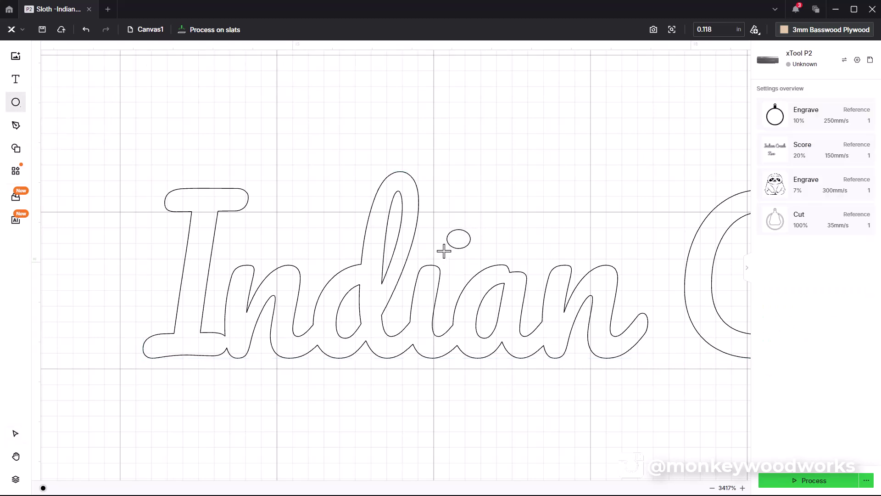
mouse_move(450, 252)
mouse_down()
mouse_move(459, 242)
mouse_move(441, 257)
mouse_up()
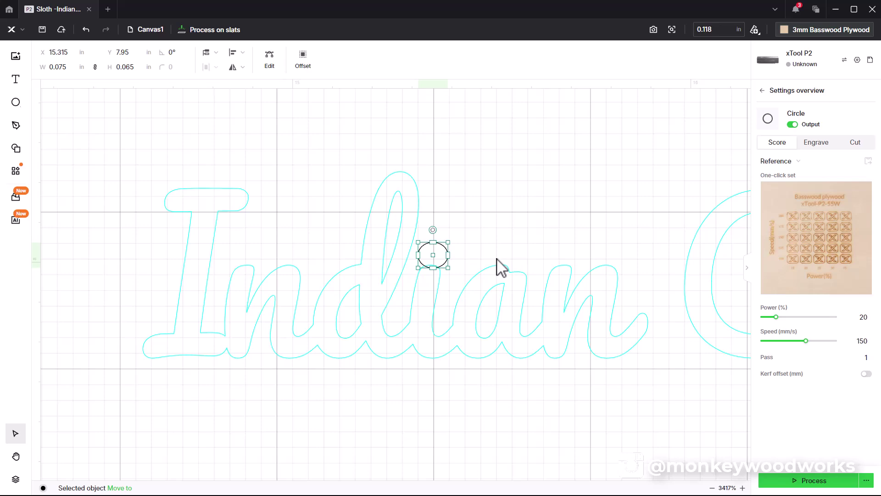
key(Up)
key(Left)
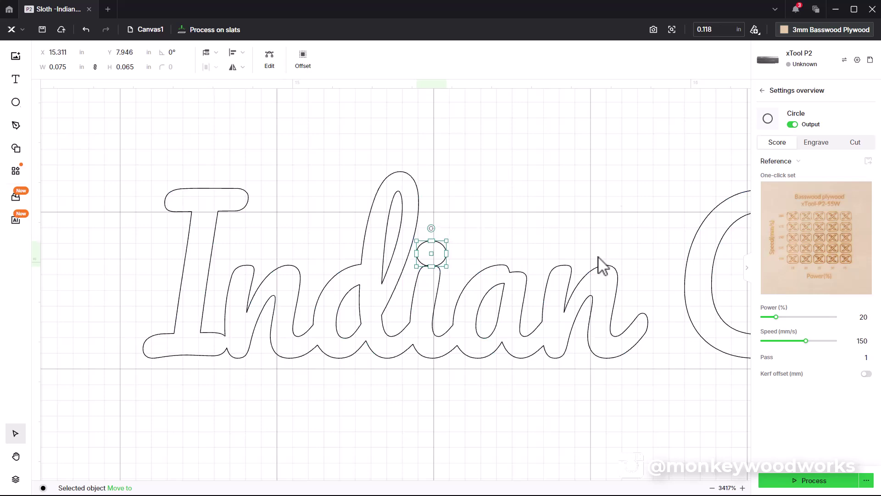
Unite the new dot with the "Indian Creek" lettering
click(543, 421)
drag(558, 435, 302, 196)
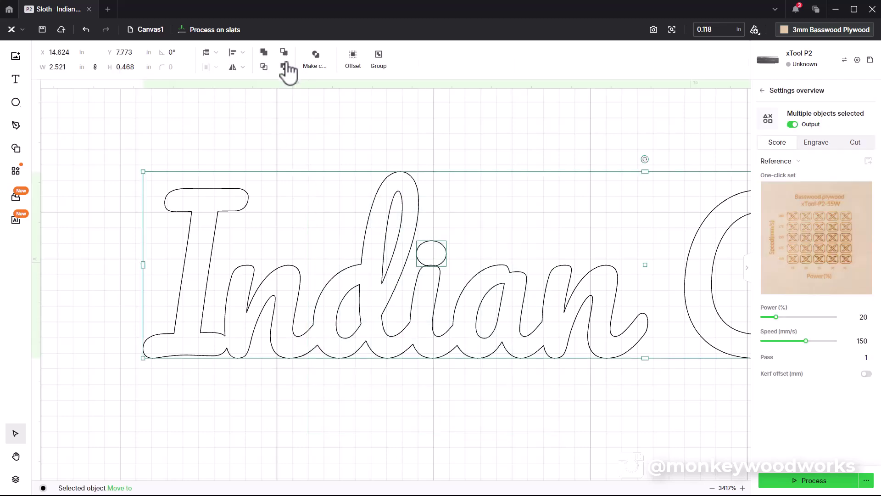
click(264, 53)
scroll(390, 268, down, 4)
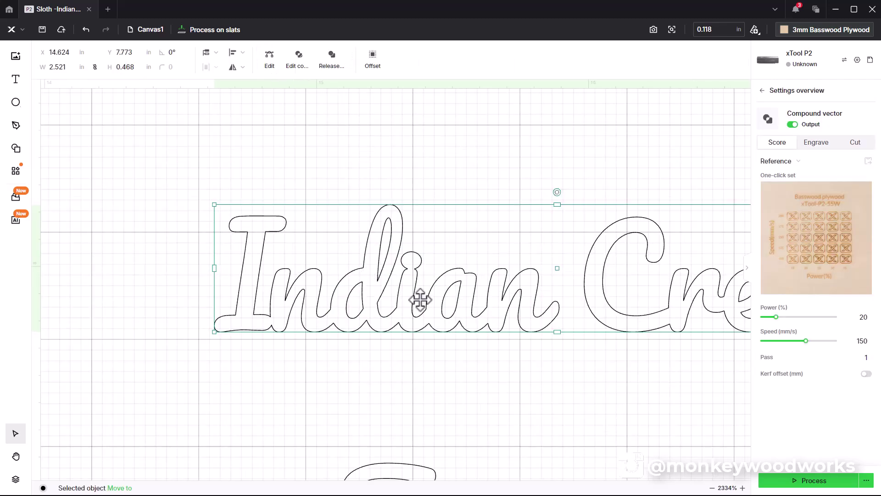
Move the "Zoo" text up and across so that it sits close beneath the middle of "Indian Creek"
scroll(334, 294, down, 3)
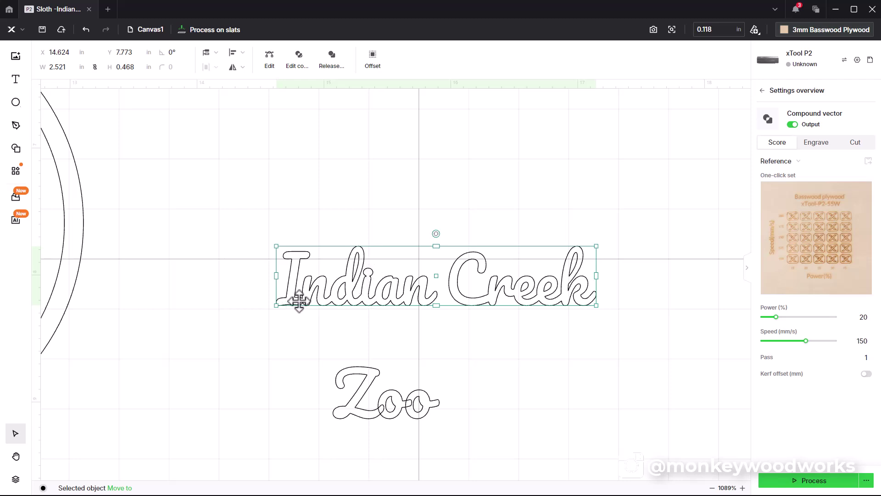
click(383, 404)
drag(391, 410, 431, 385)
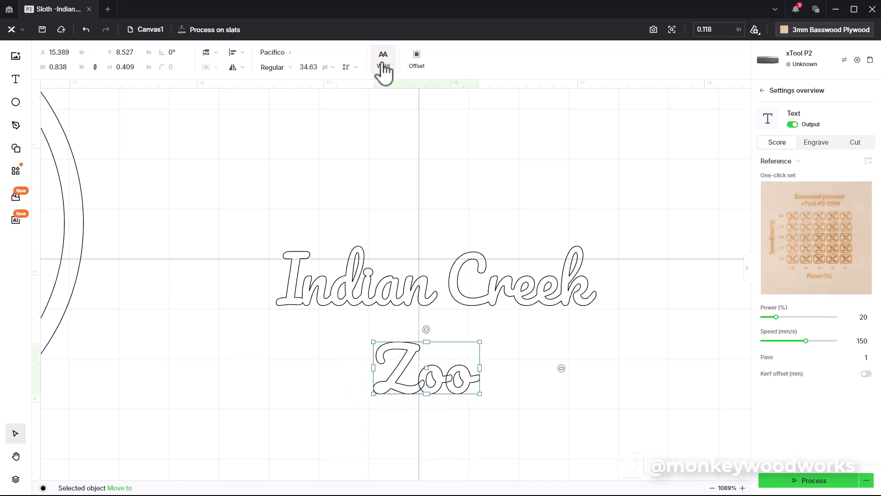
Weld the overlapping letters of the "Zoo" text into one outline
scroll(445, 417, up, 5)
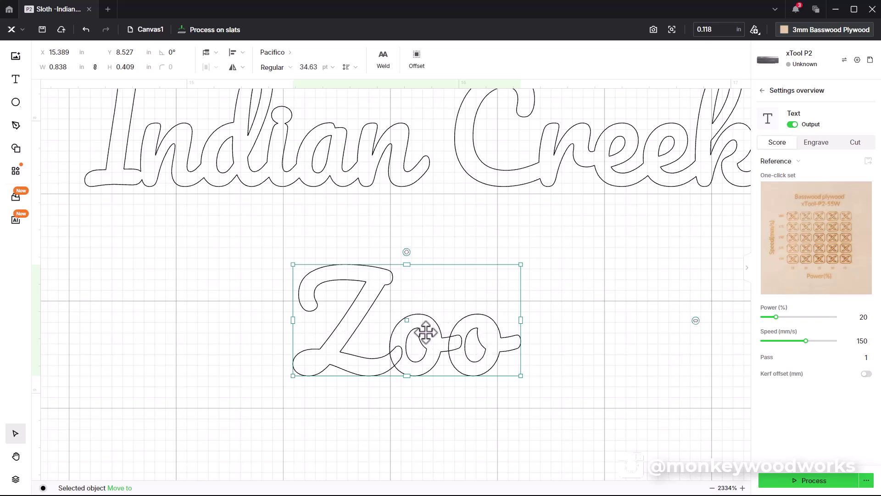
click(384, 68)
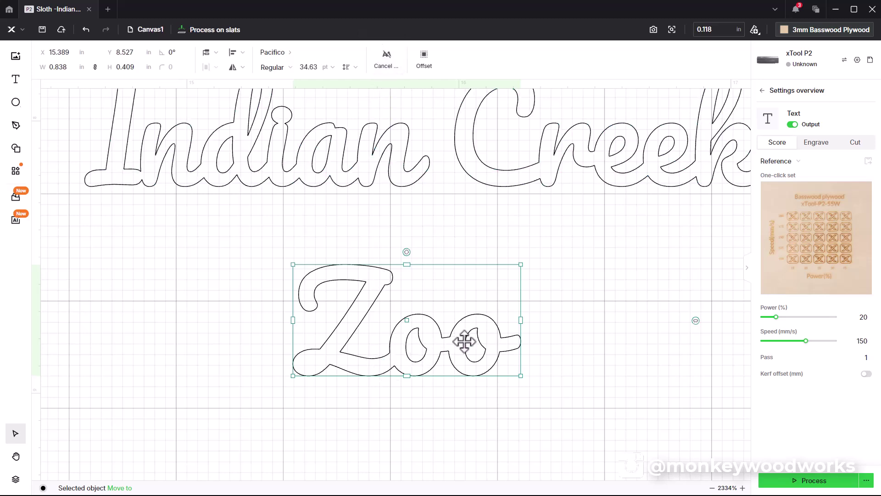
click(440, 397)
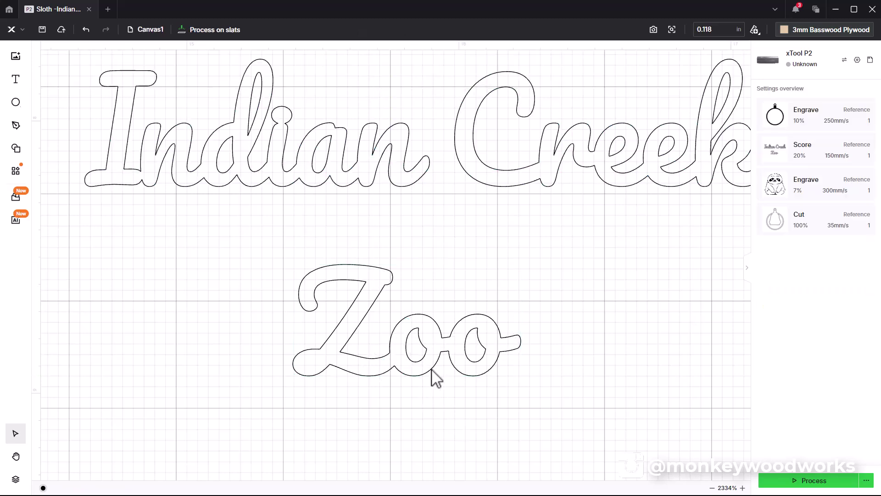
Move the "Zoo" text up against the underside of "Indian Creek" and align the two horizontally by their centers
drag(407, 370, 443, 287)
scroll(377, 195, up, 5)
scroll(429, 293, down, 7)
click(590, 419)
drag(600, 413, 343, 209)
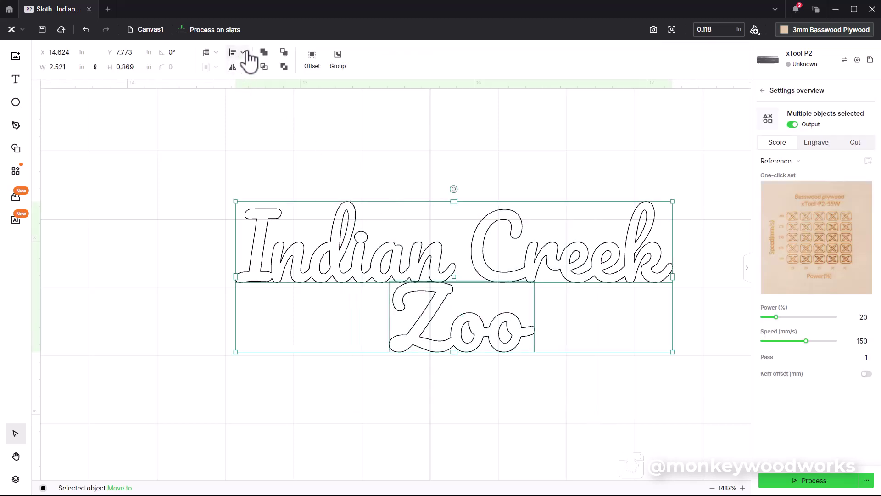
click(234, 53)
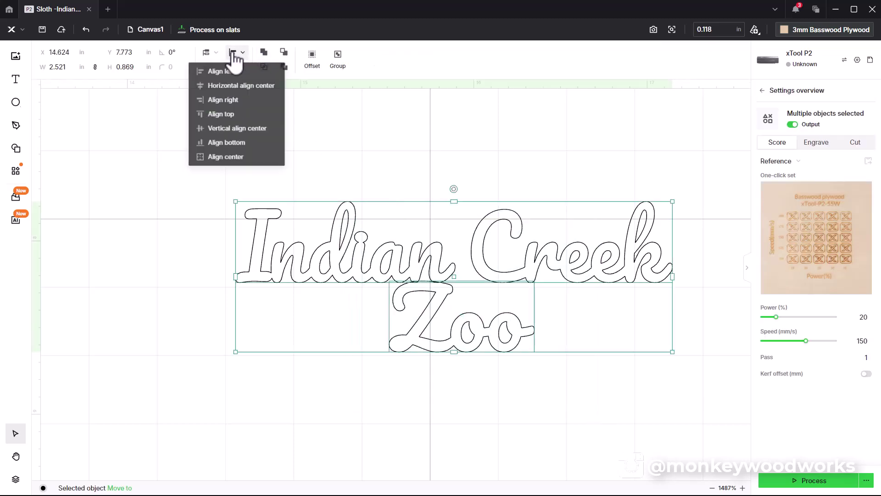
click(236, 90)
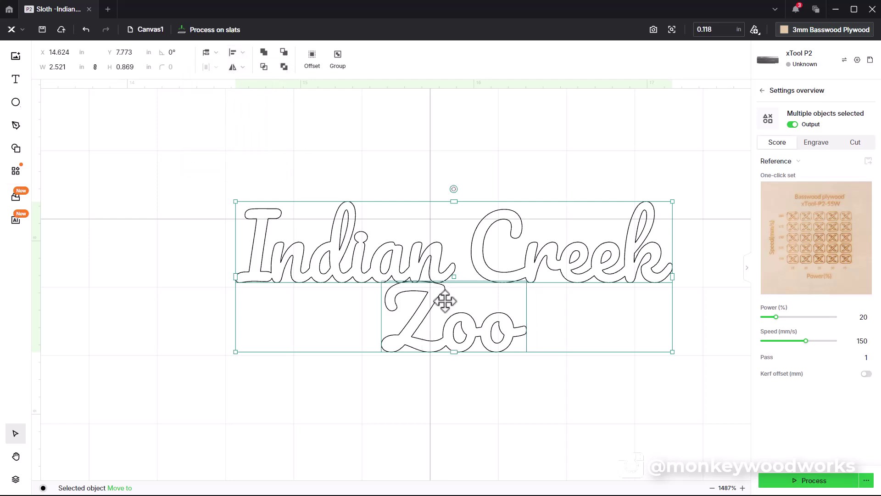
Nudge the "Zoo" text up to Y 8.228 in so the Z overlaps the bottom of "Indian" more
scroll(437, 296, up, 5)
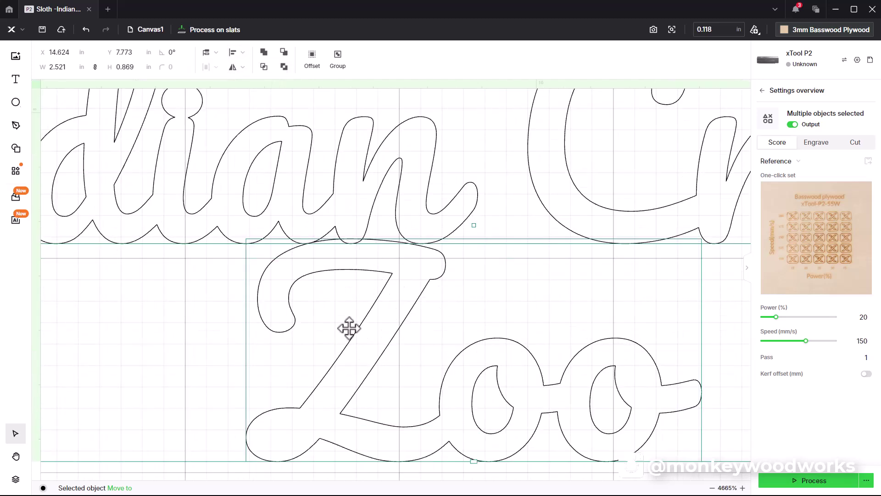
scroll(346, 329, down, 5)
click(403, 437)
scroll(365, 351, up, 4)
click(409, 357)
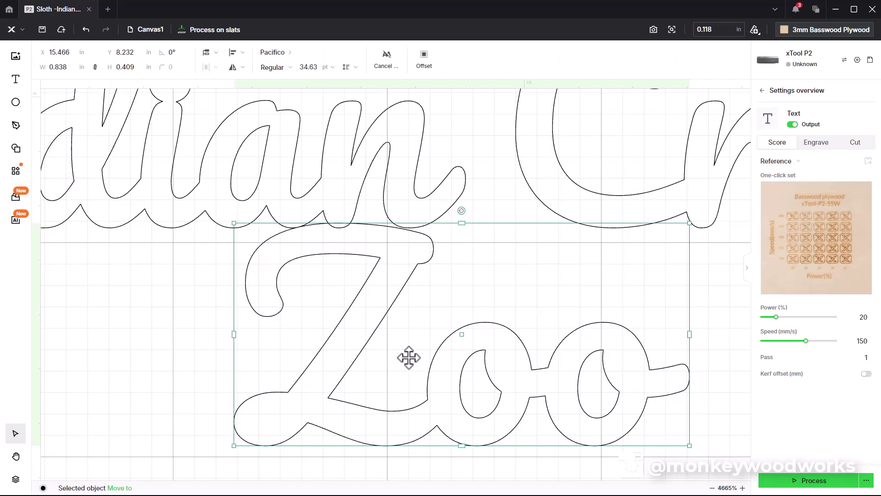
key(Up)
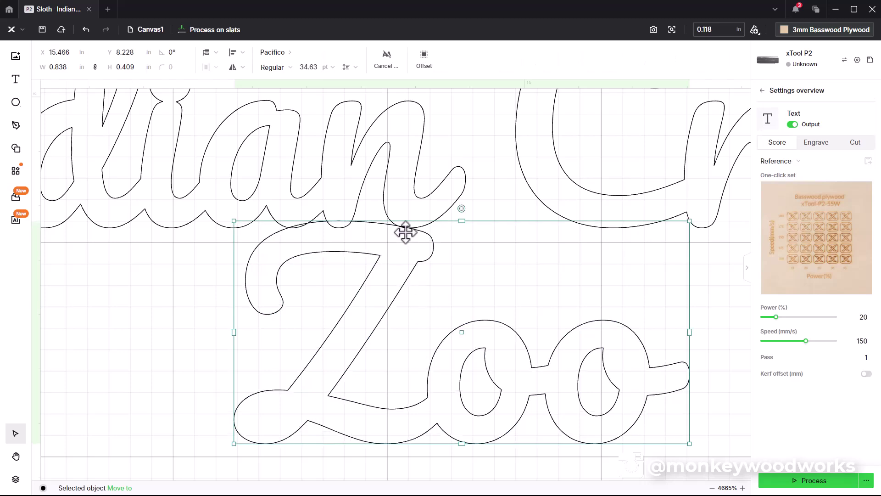
Unite "Indian Creek" and "Zoo" into a single lettering shape
scroll(353, 257, down, 5)
scroll(354, 259, down, 2)
drag(547, 135, 342, 328)
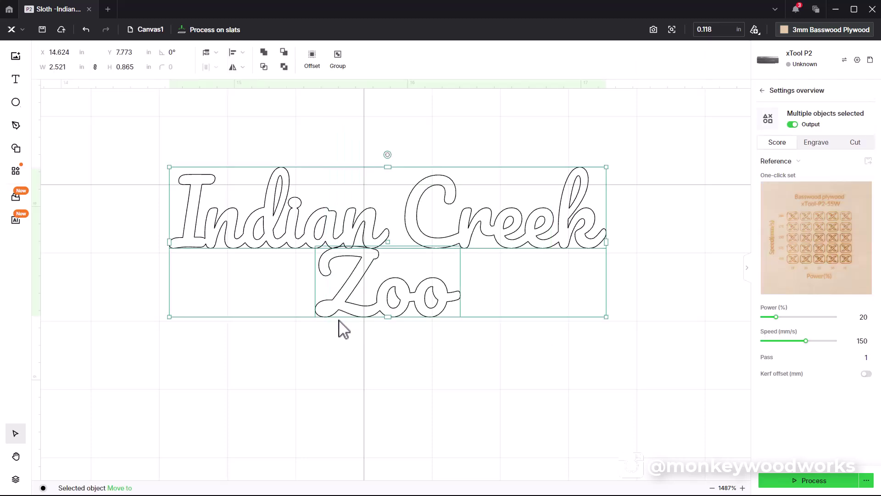
click(264, 53)
scroll(432, 294, down, 3)
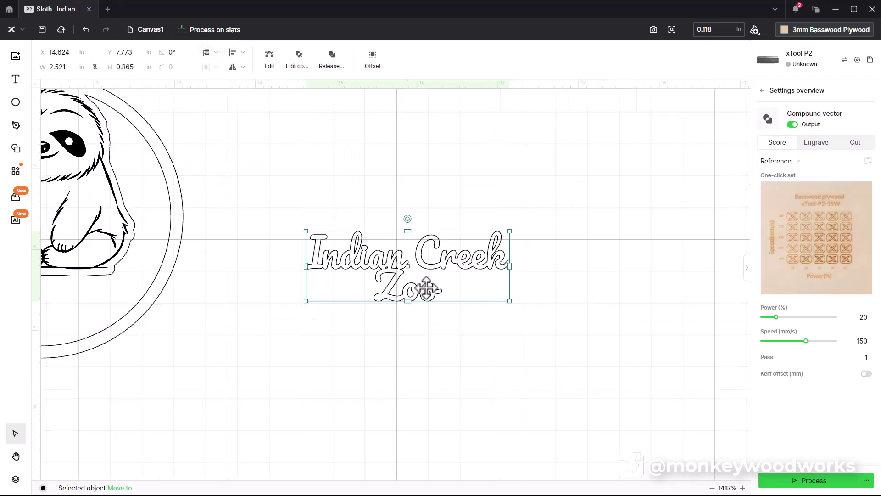
Move the united lettering into the lower part of the ornament frame, directly beneath the sloth
click(431, 332)
click(430, 297)
scroll(325, 340, down, 4)
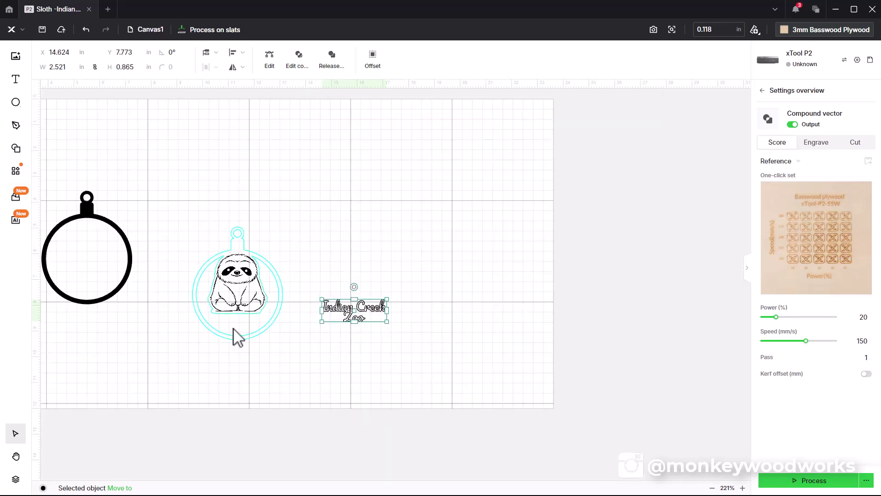
drag(363, 310, 256, 321)
scroll(248, 323, up, 5)
scroll(244, 321, down, 1)
scroll(222, 323, up, 3)
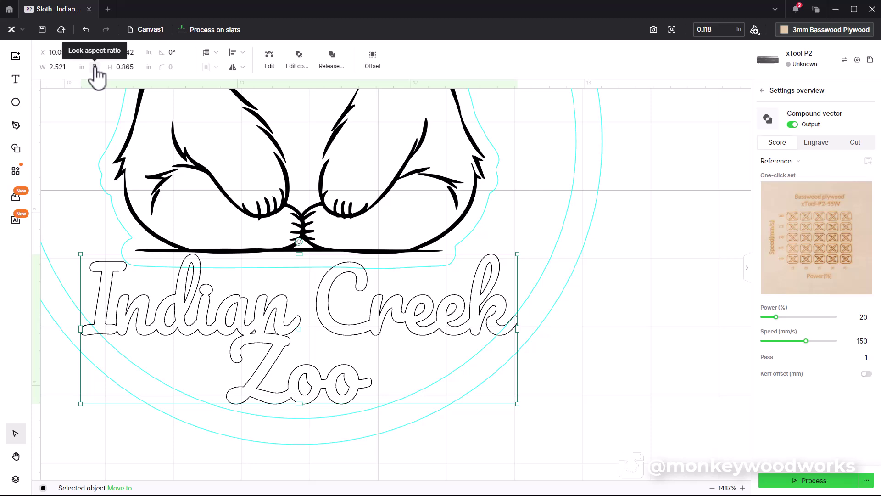
Resize the lettering to about 2.385 in wide and 0.866 in high so it fits between the sloth's base and the ring
drag(301, 258, 300, 272)
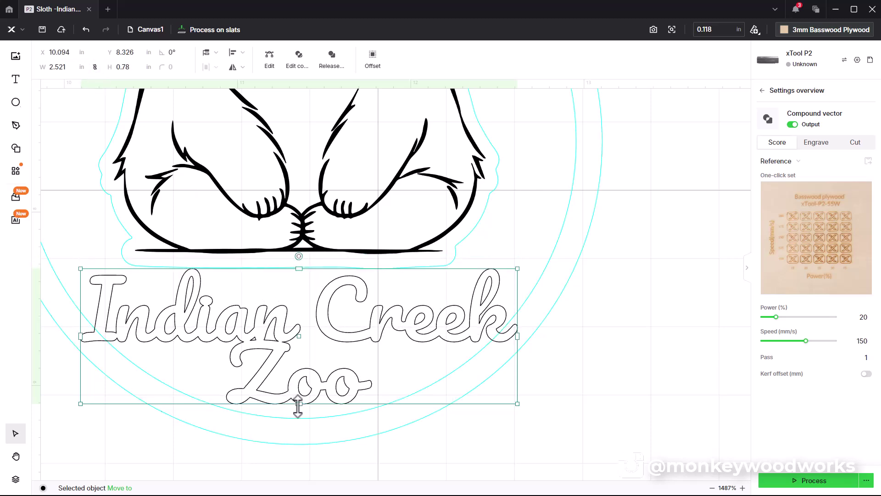
drag(299, 405, 300, 415)
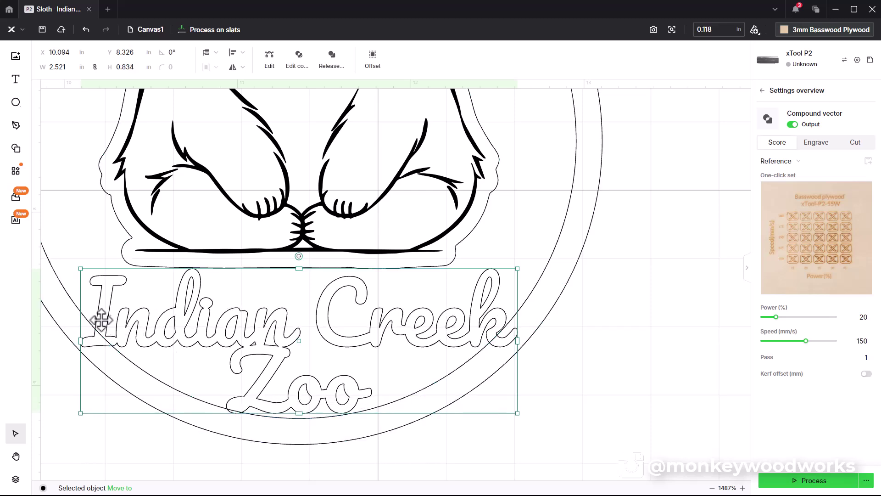
drag(81, 341, 103, 341)
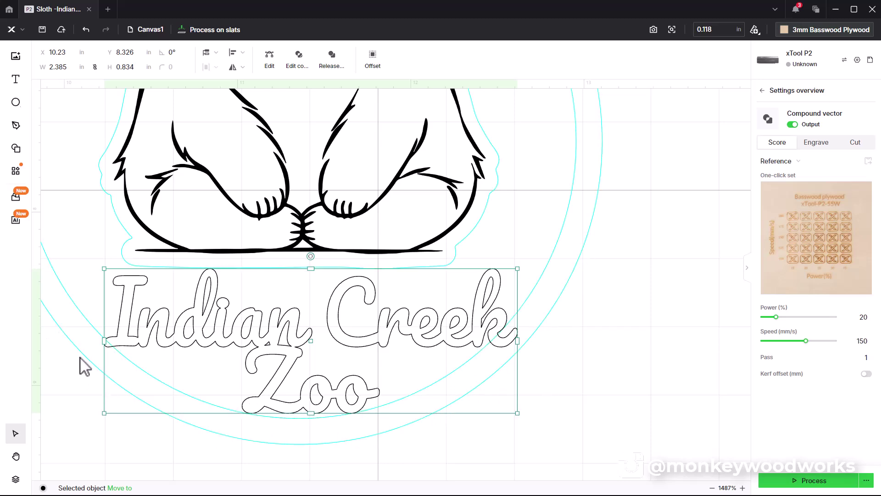
drag(311, 268, 311, 263)
click(661, 337)
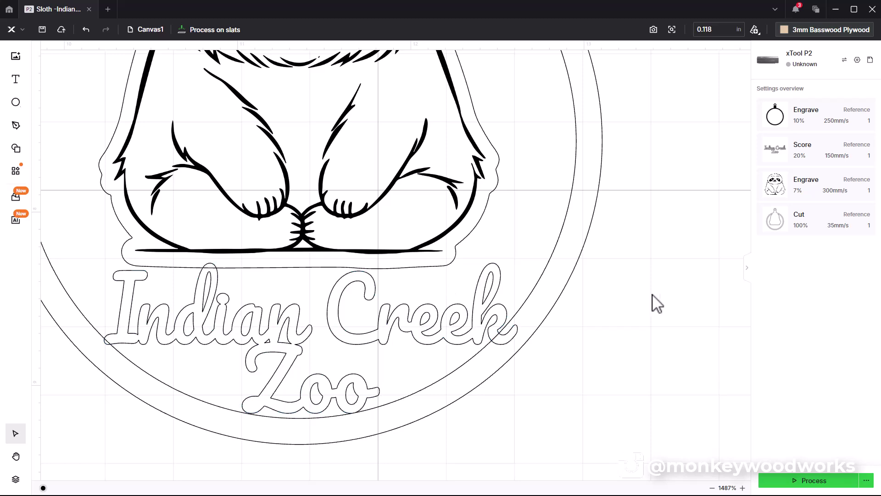
click(317, 334)
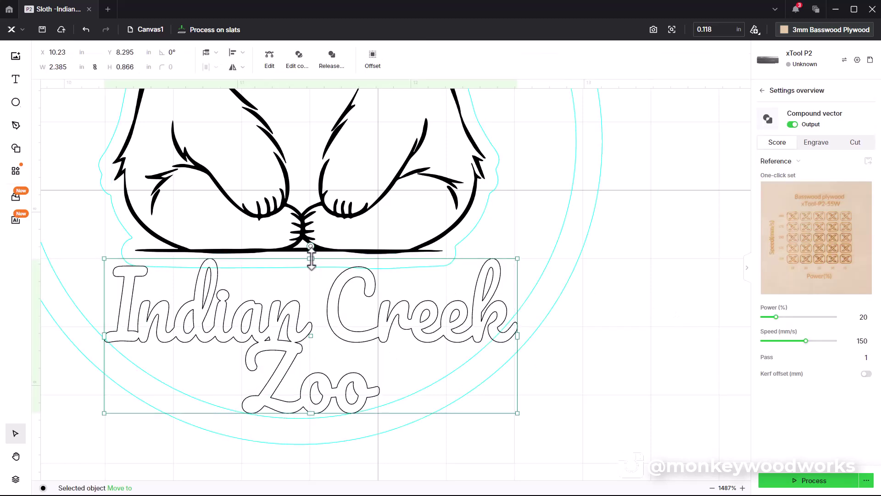
click(675, 313)
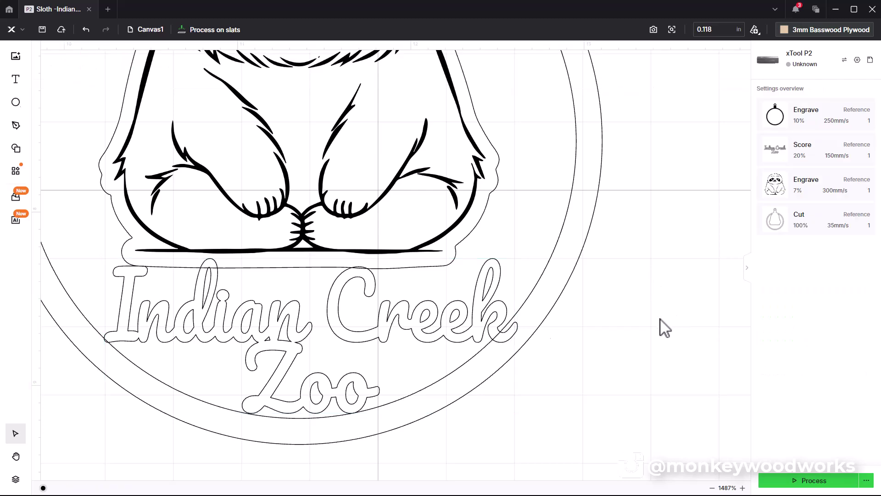
Stretch the lettering's upper edge to a height of about 0.893 in so the tall letters overlap the sloth's base outline
scroll(344, 309, up, 4)
scroll(291, 315, down, 1)
click(288, 244)
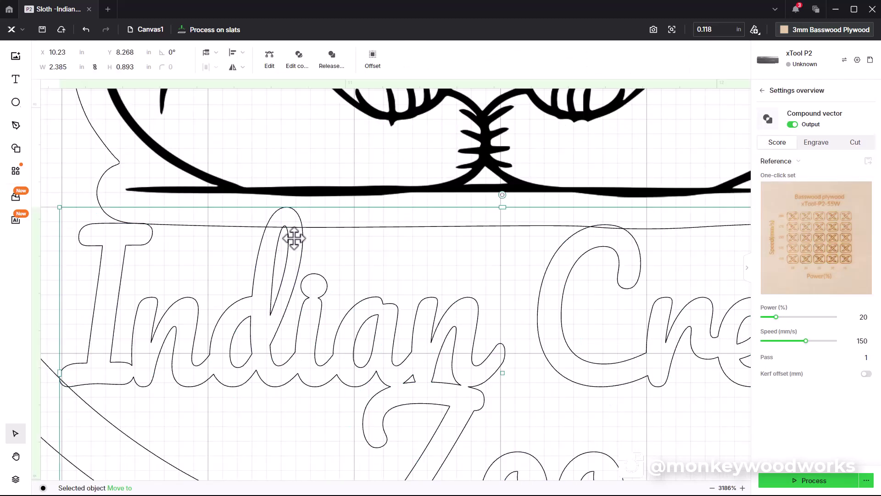
drag(504, 207, 504, 210)
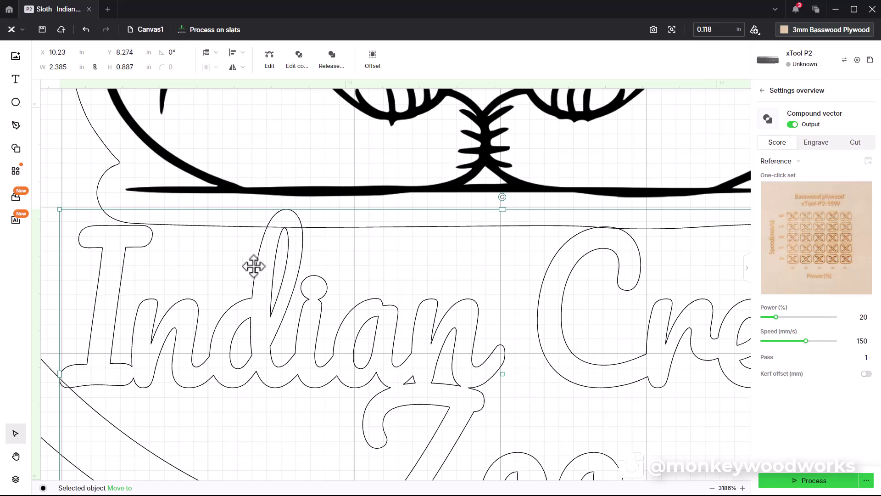
scroll(381, 269, down, 1)
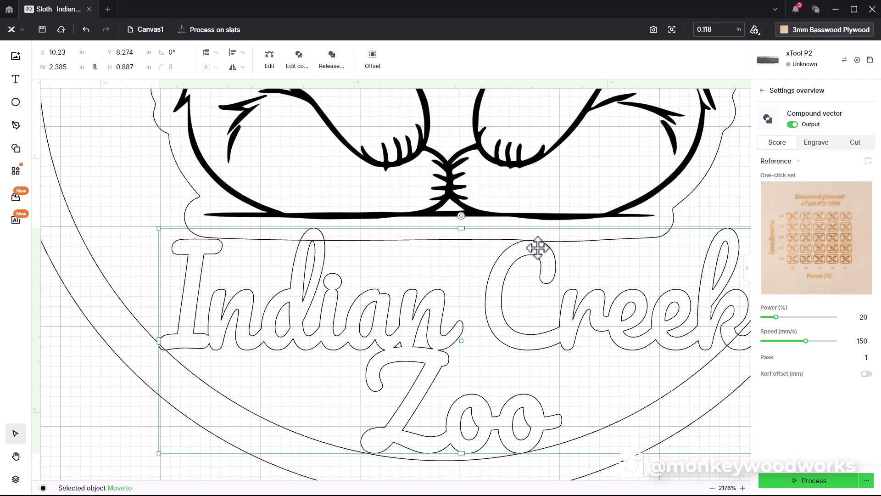
scroll(321, 242, up, 2)
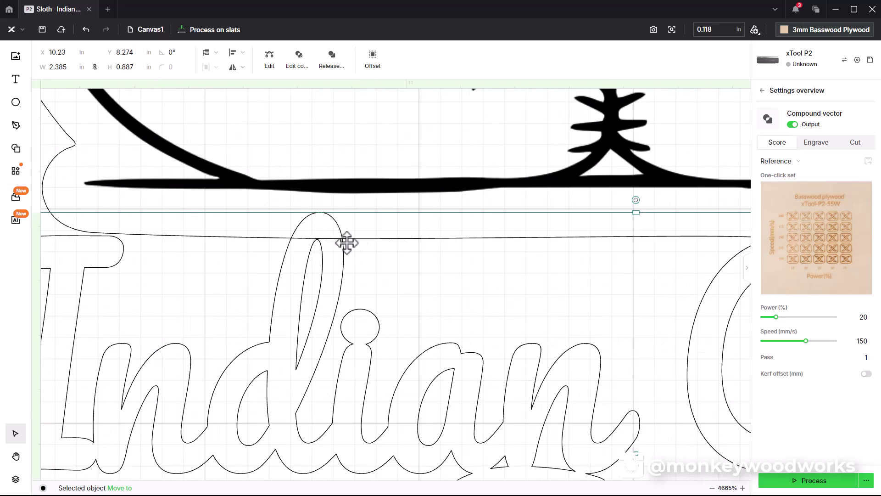
scroll(360, 248, down, 1)
drag(547, 224, 548, 221)
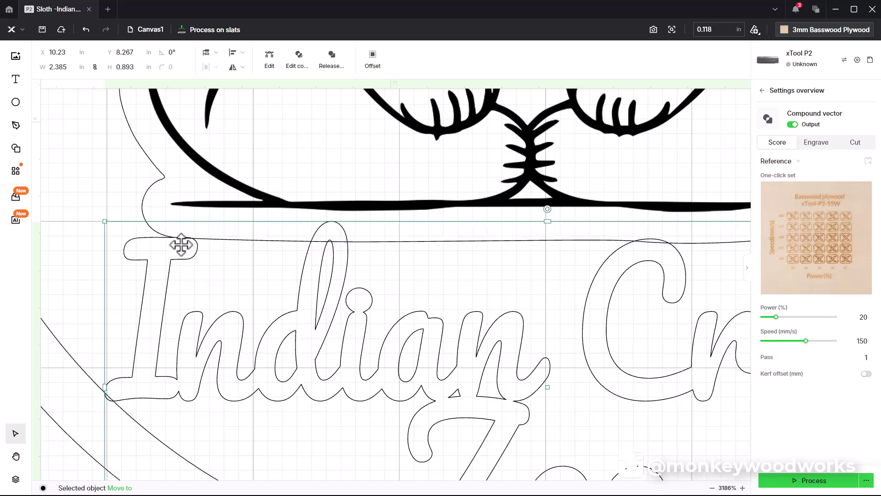
Narrow the lettering to about 2.315 in and extend its lower edge to a height of about 0.908 in, overlapping the ring
scroll(180, 247, up, 2)
scroll(197, 229, down, 2)
scroll(323, 228, up, 3)
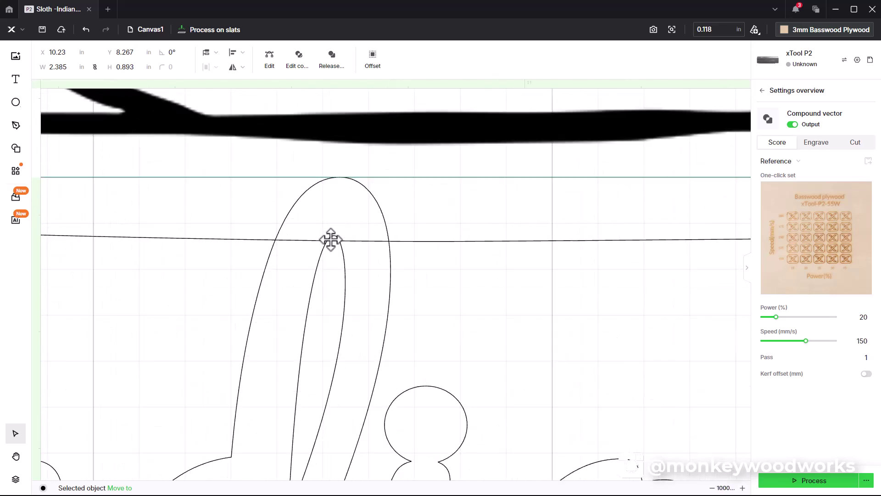
scroll(309, 244, down, 4)
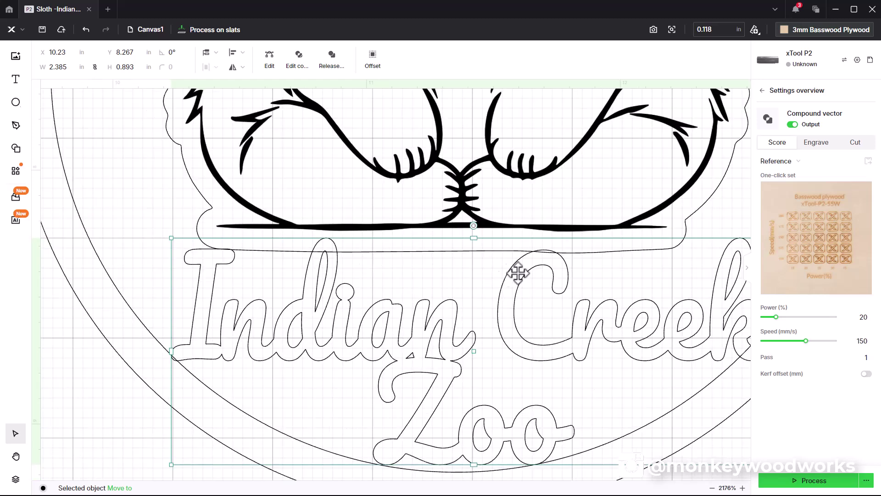
scroll(472, 265, down, 2)
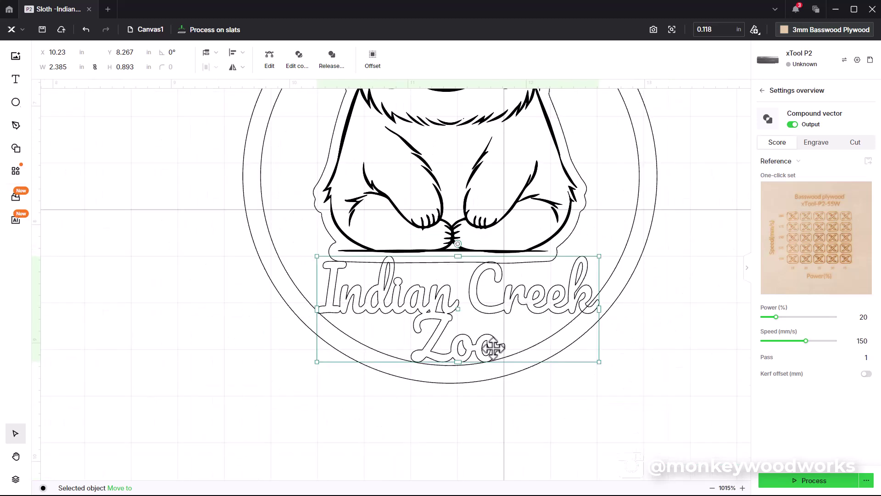
scroll(493, 348, up, 2)
drag(720, 263, 703, 266)
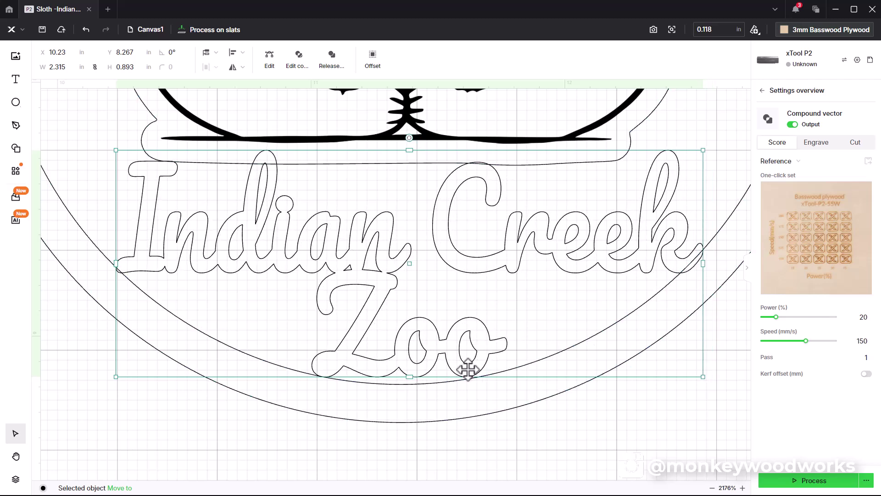
drag(411, 380, 411, 381)
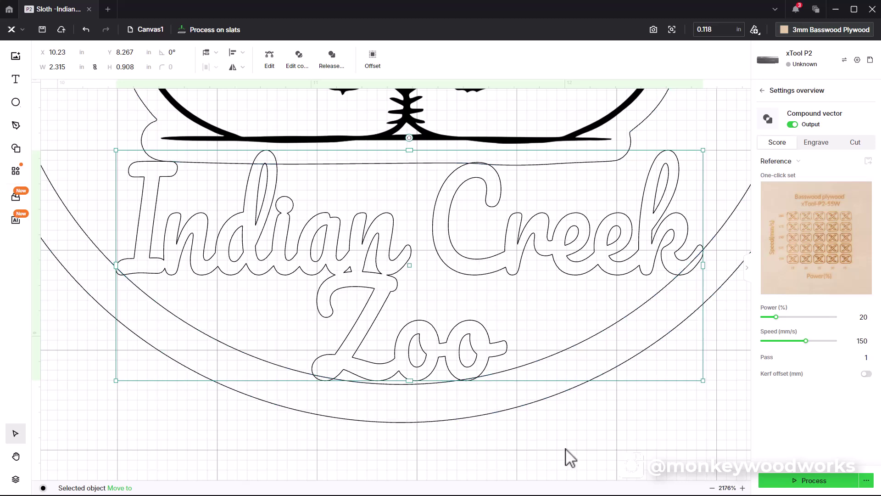
Unite the "Indian Creek Zoo" lettering with the ornament frame and sloth outline
scroll(163, 158, up, 5)
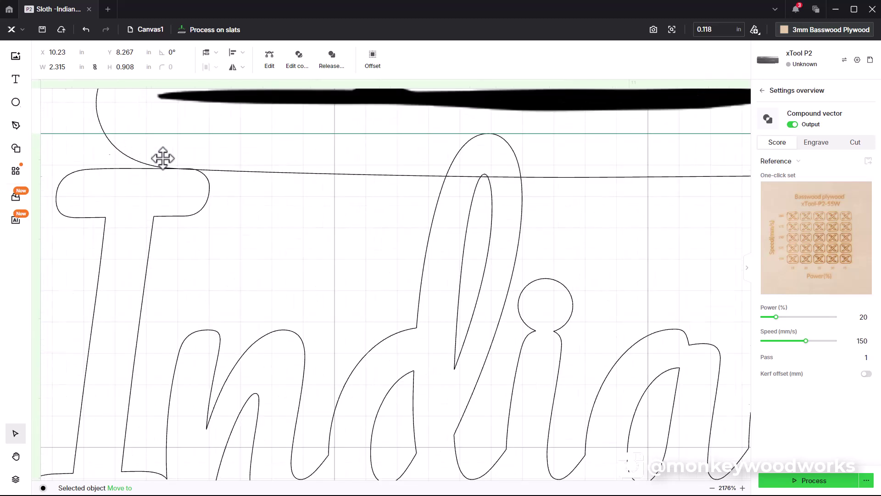
scroll(163, 158, down, 10)
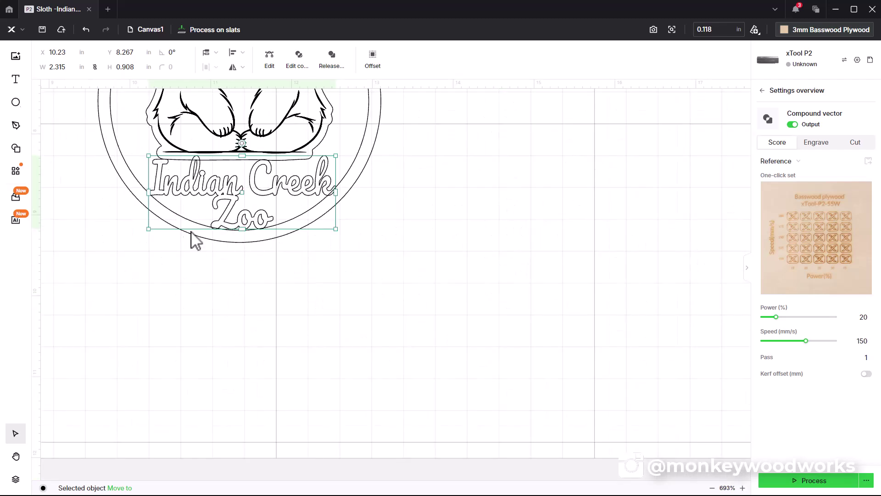
scroll(379, 241, up, 4)
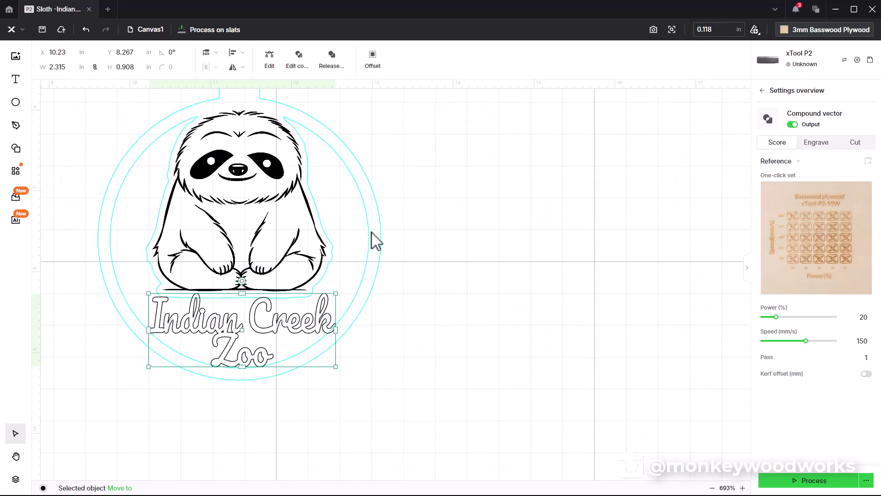
shift+click(372, 232)
click(441, 222)
drag(434, 220, 464, 262)
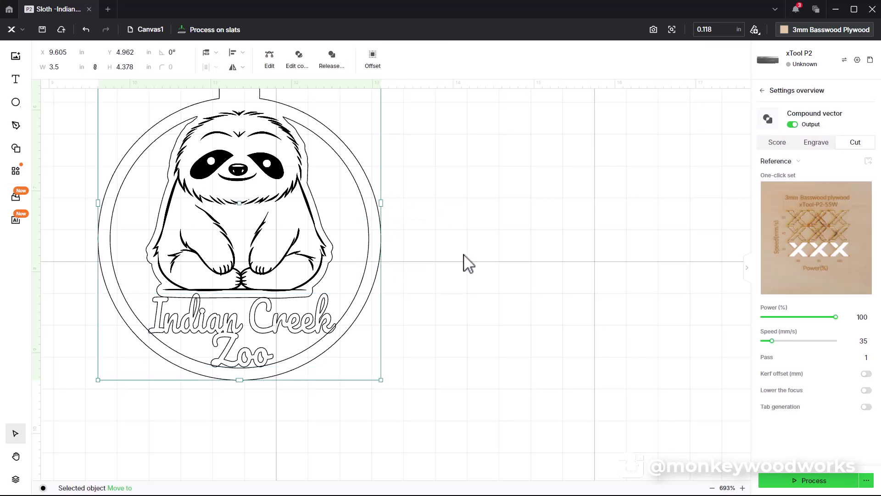
shift+click(291, 325)
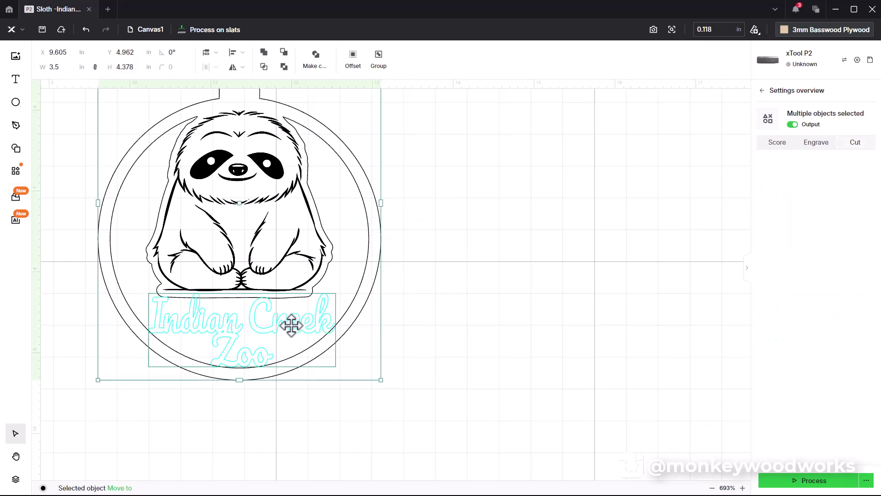
click(266, 54)
click(475, 275)
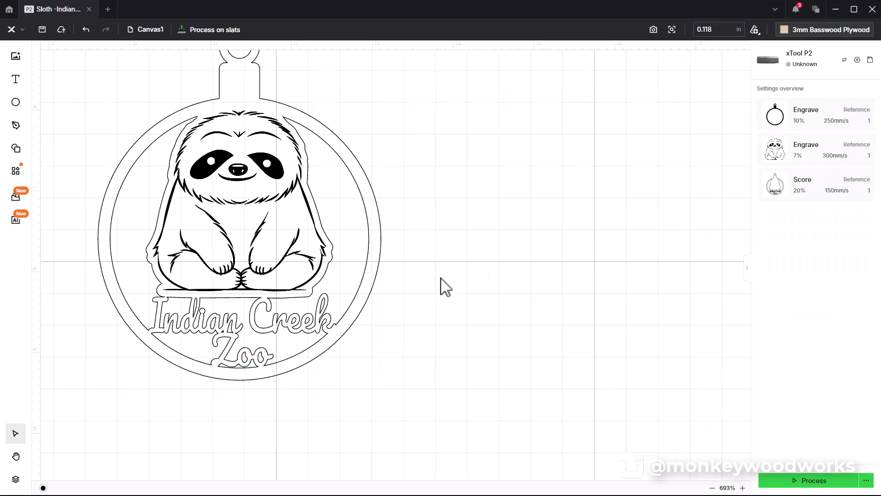
Preview the united ornament as a solid shape with Engrave and examine where the letters join the sloth's base and the ring
click(372, 257)
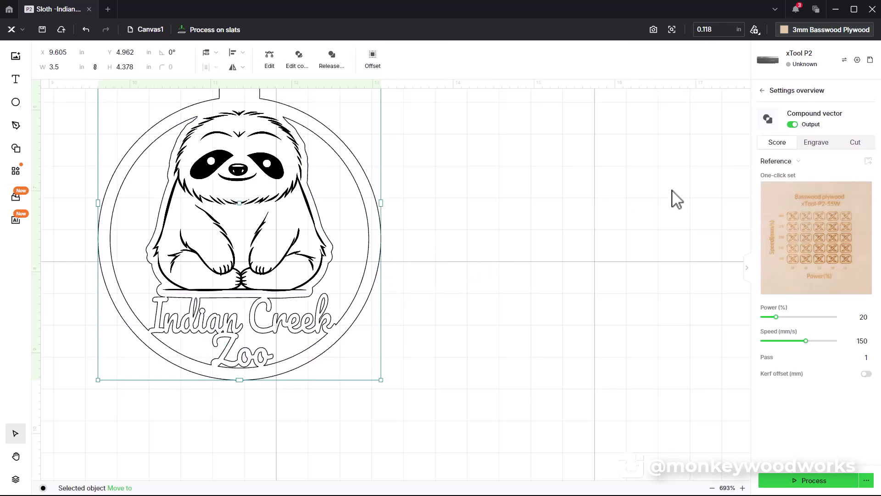
click(824, 143)
scroll(64, 231, up, 2)
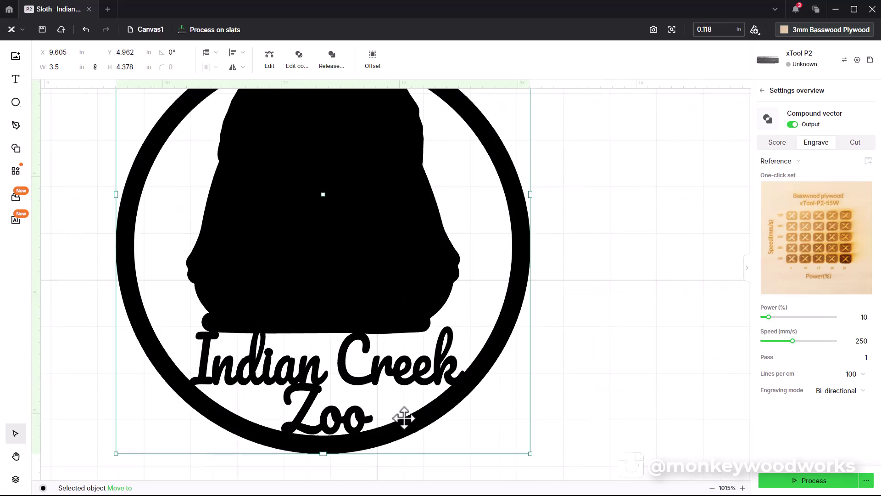
scroll(419, 414, up, 4)
scroll(420, 417, down, 3)
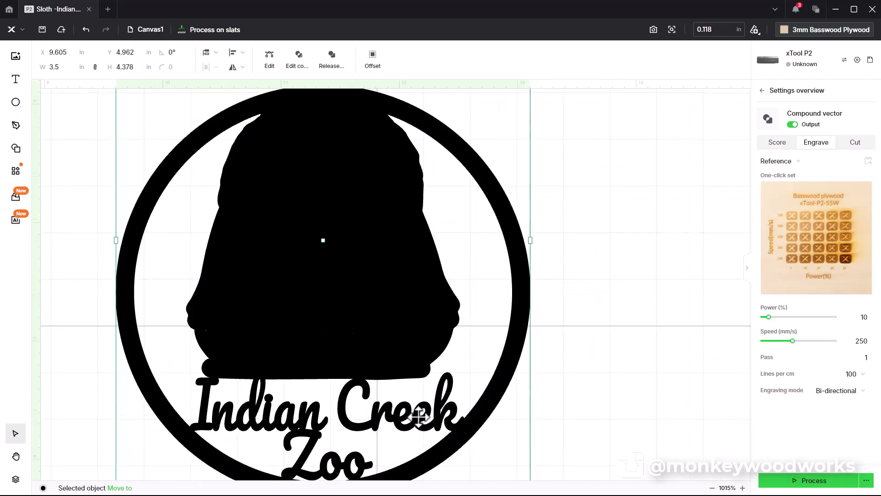
scroll(419, 416, down, 1)
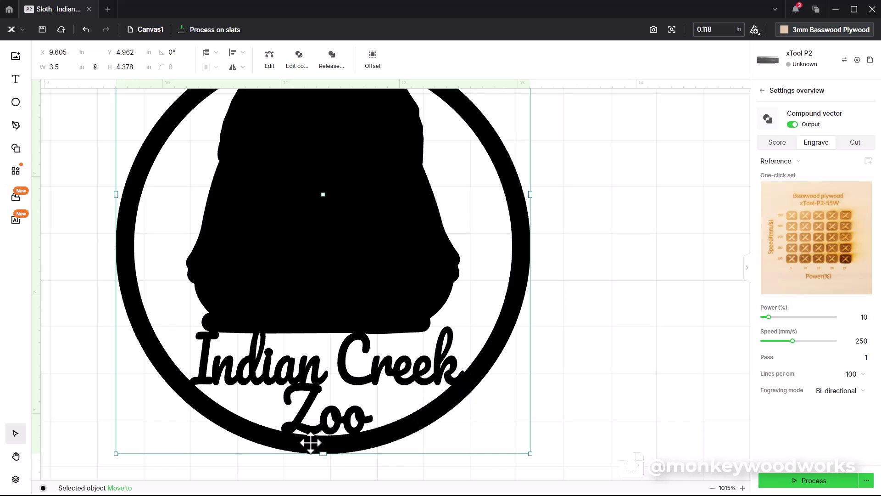
scroll(311, 443, up, 2)
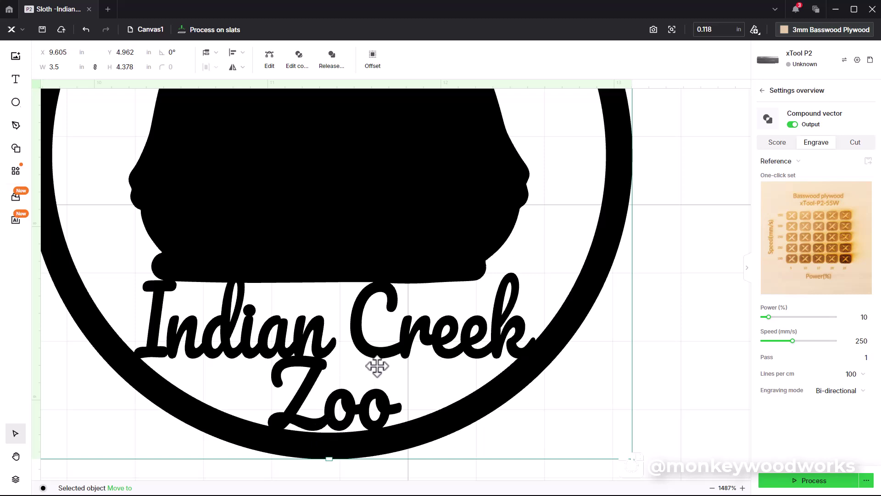
scroll(377, 364, down, 8)
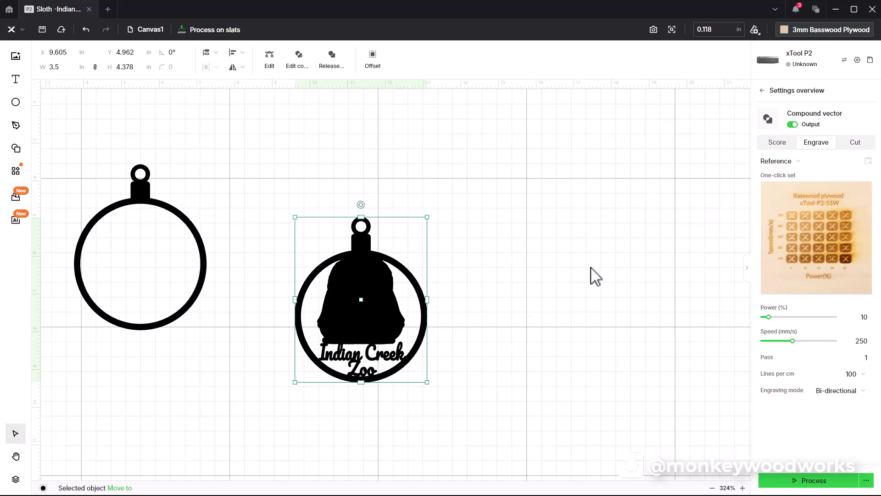
Set the united ornament to Cut, and copy it together with the sloth artwork
click(854, 143)
click(484, 361)
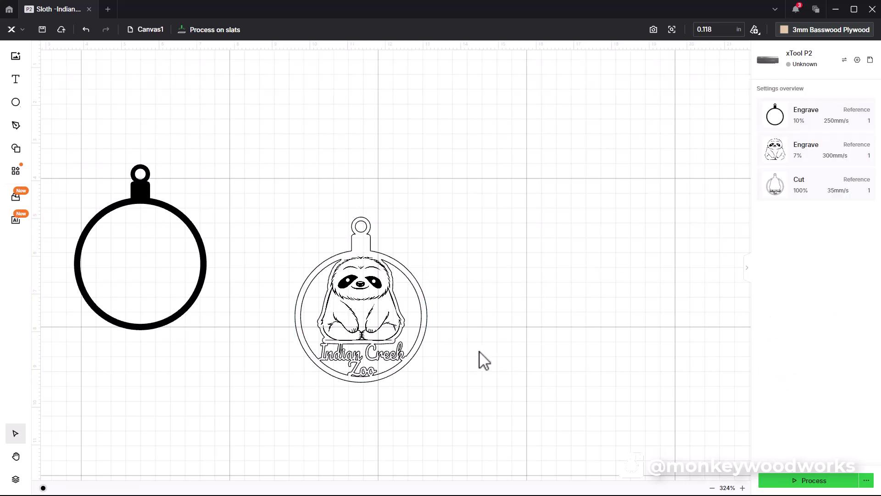
drag(449, 414, 280, 209)
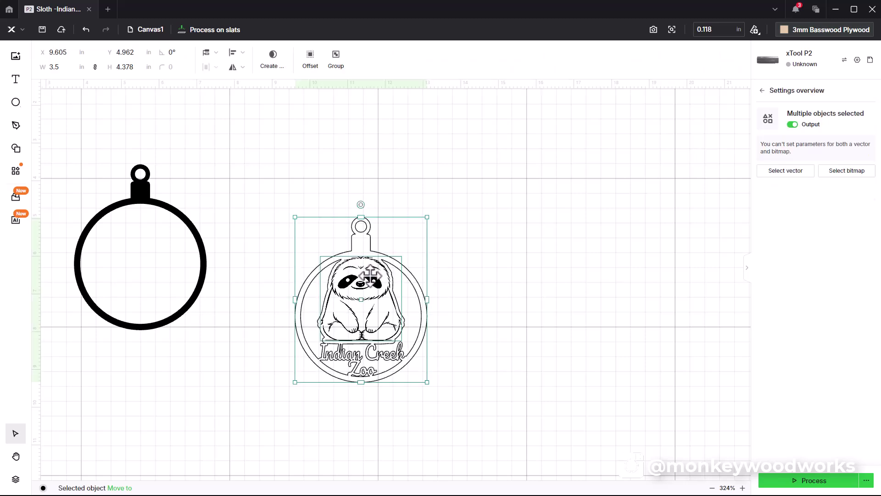
right_click(374, 261)
click(567, 271)
click(567, 270)
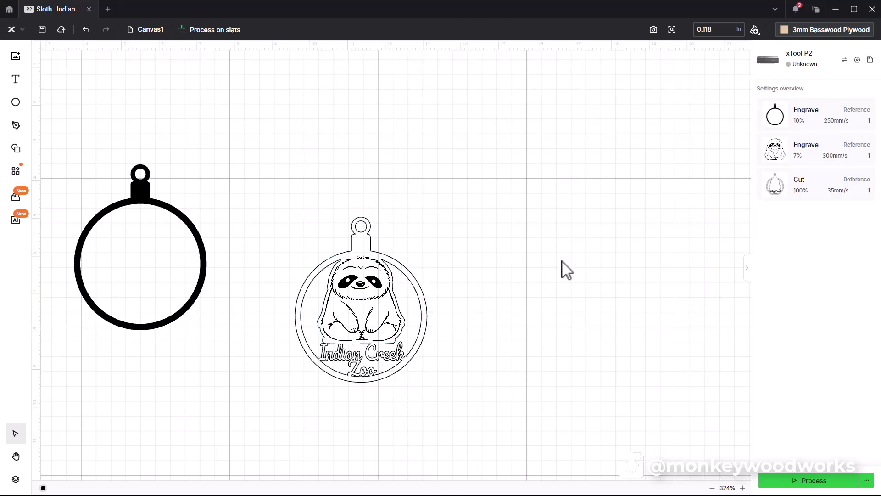
Undo the uniting and lettering edits back to the separate "Indian Creek" and "Zoo" texts beside the ornament
key(ctrl+z)
key(ctrl+z)
key(ctrl+z)
key(ctrl+z)
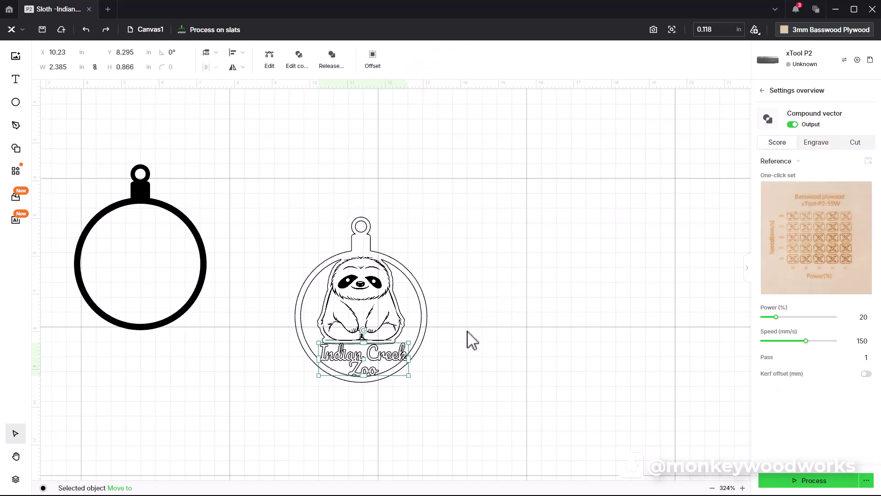
key(ctrl+z)
key(ctrl+z)
key(ctrl+z)
key(ctrl+z)
key(ctrl+z)
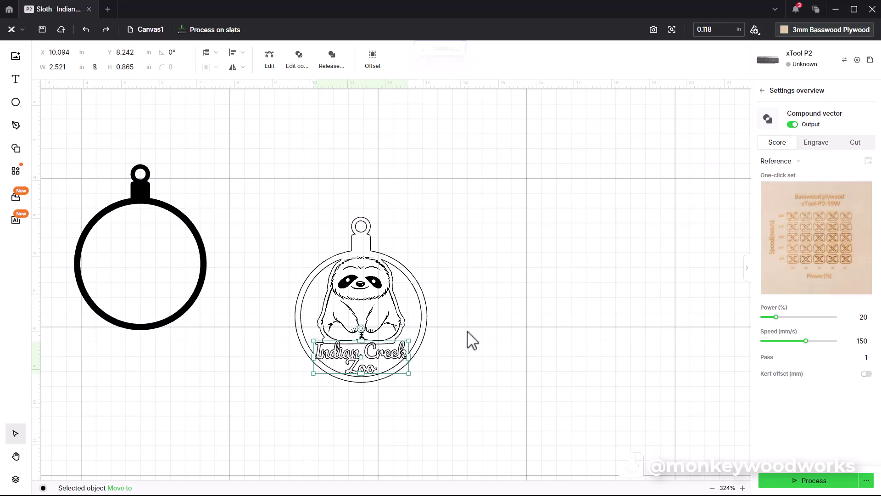
scroll(542, 351, up, 5)
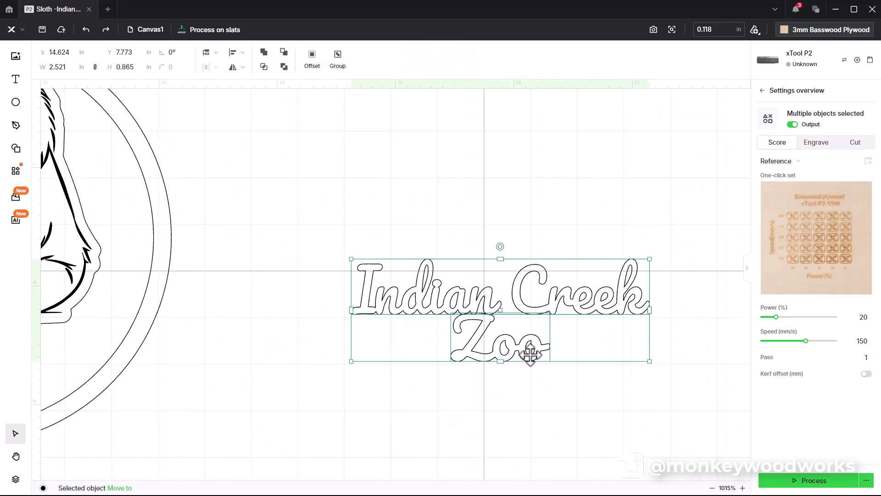
click(489, 351)
scroll(449, 327, down, 6)
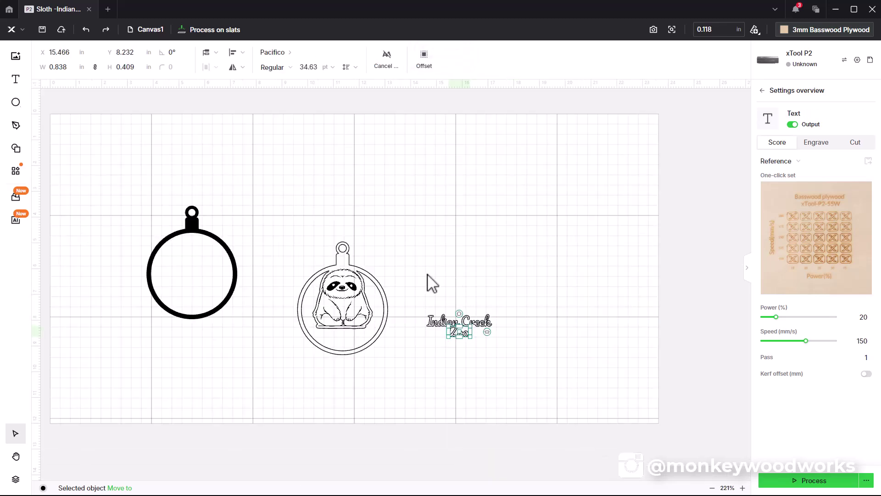
Paste the copied ornament and park it in the canvas's upper-right area, at about X 18.738 and Y 1.626 in
click(535, 264)
right_click(536, 255)
click(542, 262)
drag(569, 312, 568, 215)
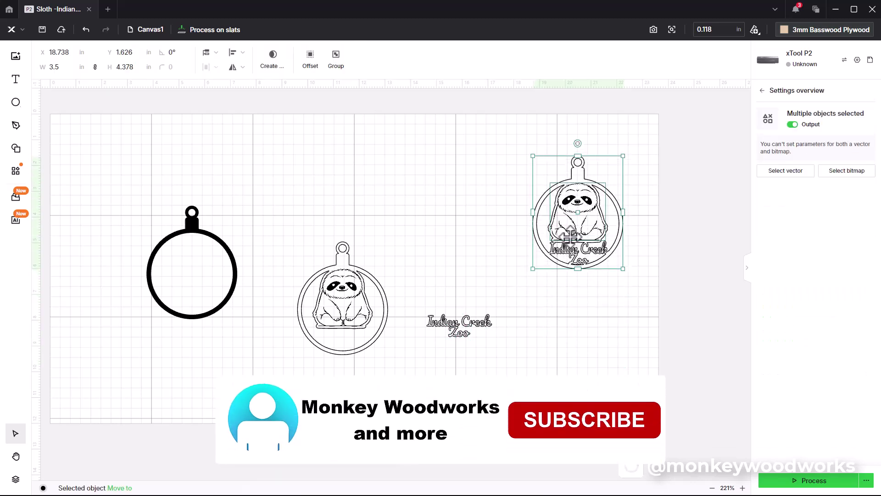
Move "Zoo" down clear of "Indian Creek" and draw a rectangle about 2.648 by 0.05 in along the base of "Indian Creek"
click(459, 328)
scroll(461, 331, up, 6)
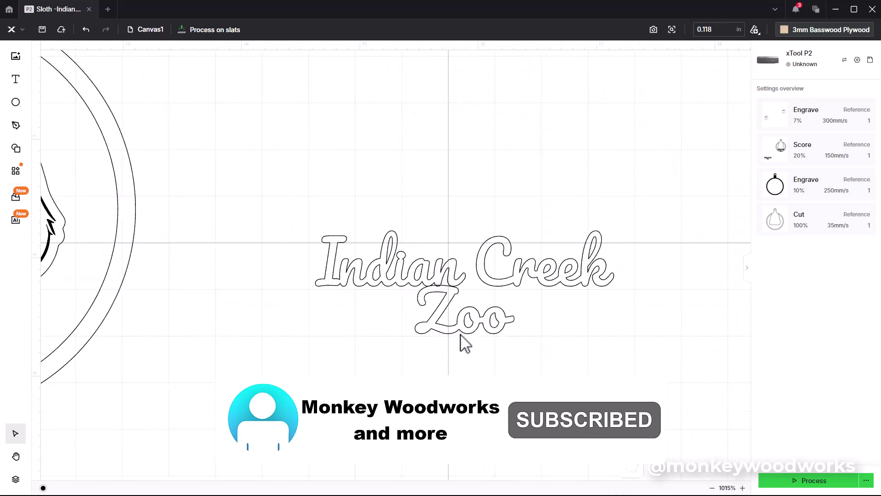
click(462, 326)
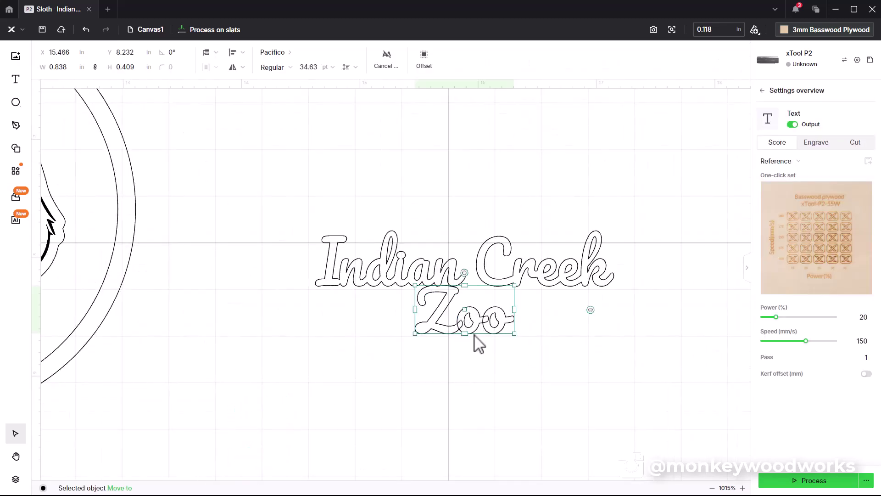
mouse_move(16, 102)
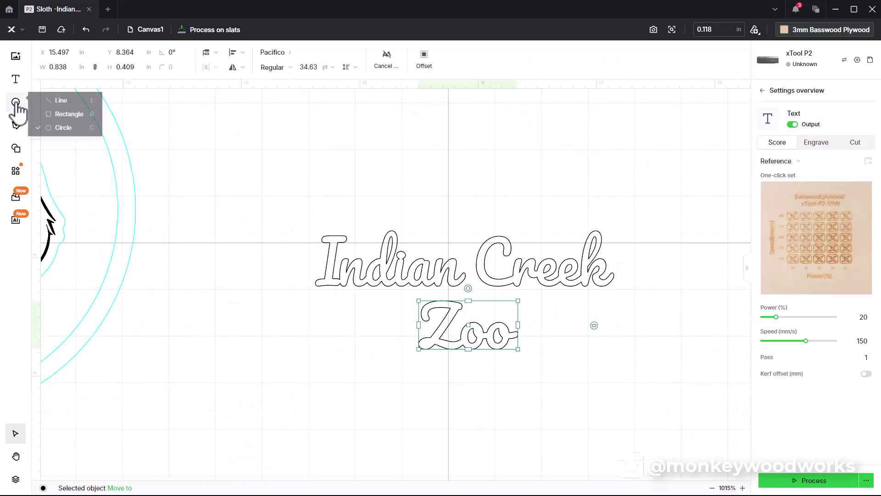
click(57, 115)
drag(310, 285, 623, 290)
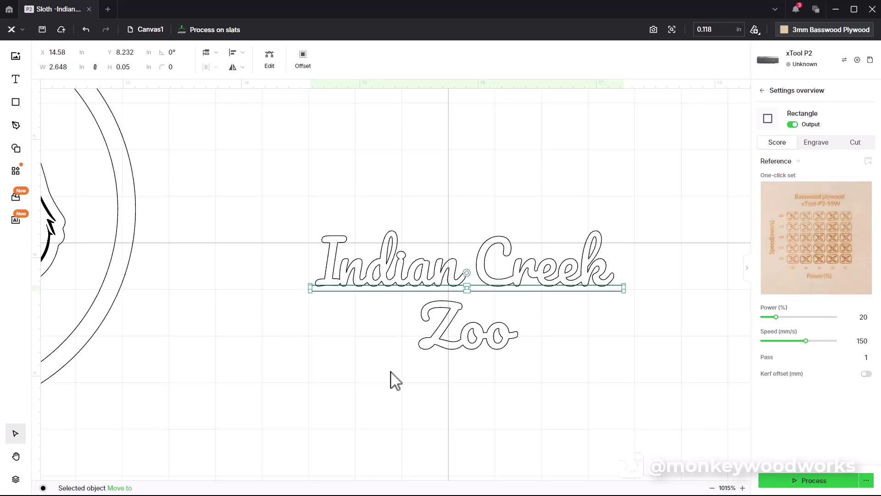
Move the lettering and bar beneath the sloth, shrink them to fit the ring, and center "Zoo", about 0.748 in wide, below the bar
scroll(396, 380, down, 5)
drag(417, 401, 312, 356)
scroll(235, 361, up, 2)
scroll(235, 361, up, 3)
drag(508, 379, 472, 379)
drag(324, 349, 376, 349)
click(599, 388)
drag(325, 427, 307, 411)
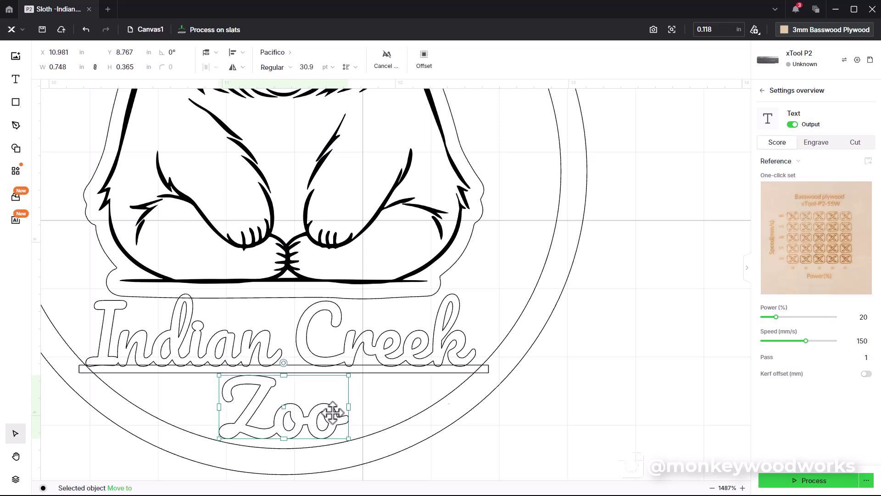
Draw a rectangle about 1.353 by 0.069 in under "Zoo" and nudge it down to Y 9.119 in, overlapping the ring
scroll(465, 407, down, 3)
scroll(388, 431, up, 3)
mouse_move(16, 102)
click(55, 115)
drag(300, 404, 491, 417)
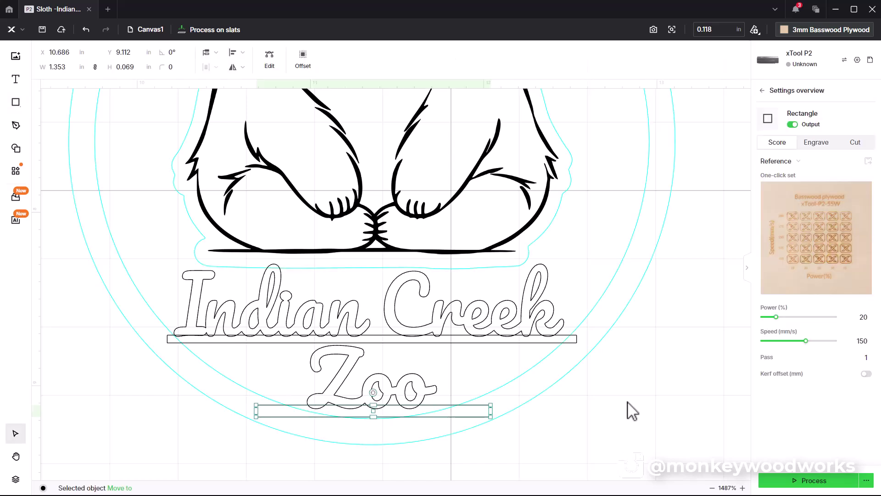
key(Down)
key(Down)
key(Down)
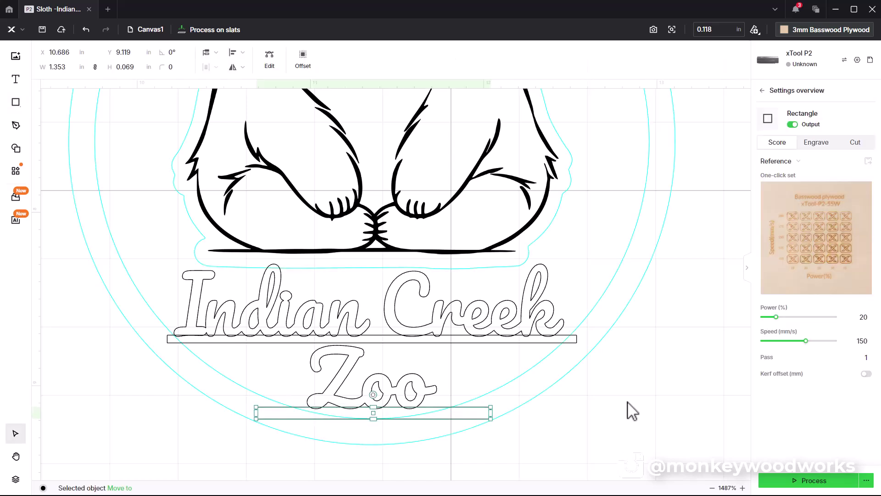
Unite the two text lines and both bars with the ornament frame and sloth outline
key(ctrl+a)
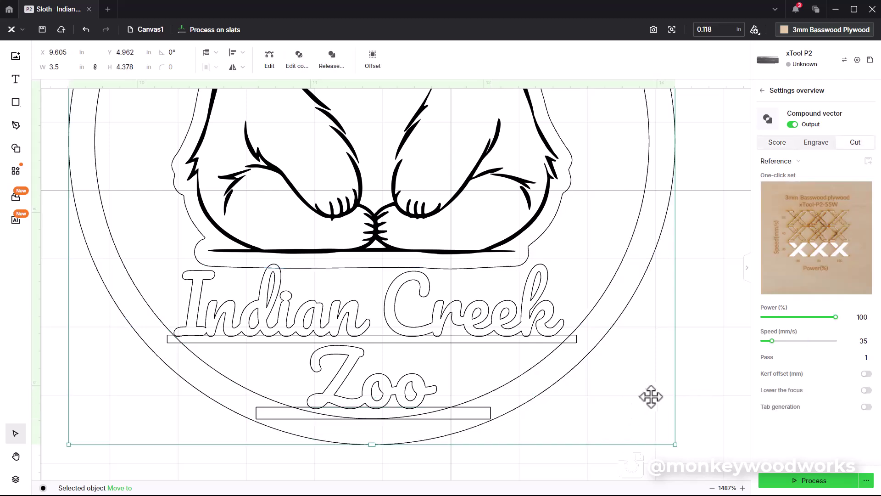
scroll(659, 398, down, 2)
scroll(716, 379, down, 2)
scroll(724, 386, up, 2)
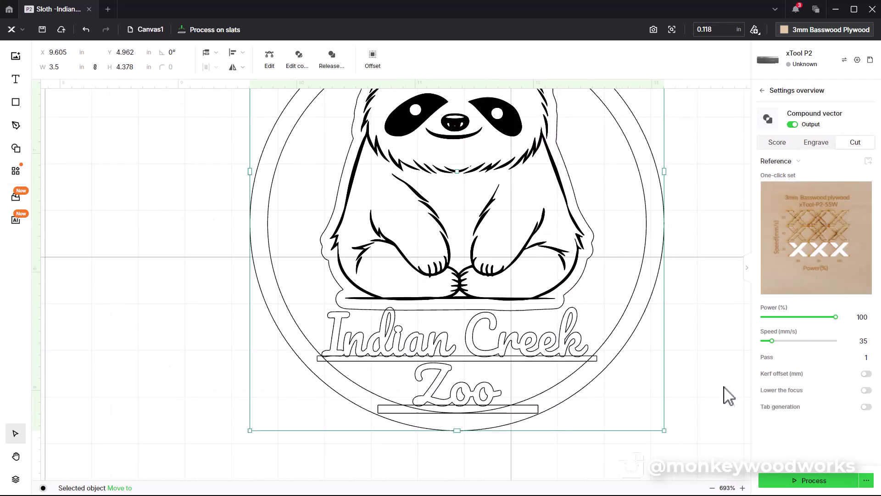
scroll(688, 427, down, 3)
click(709, 450)
drag(688, 452, 466, 373)
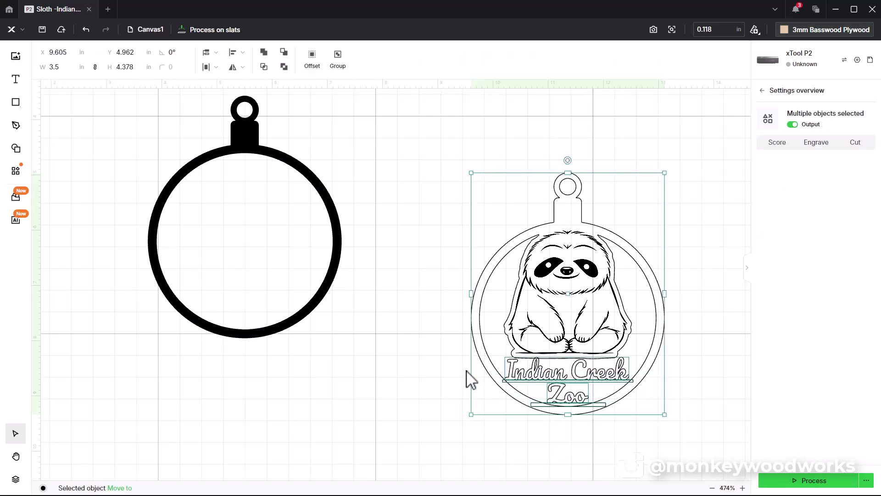
click(265, 53)
click(699, 362)
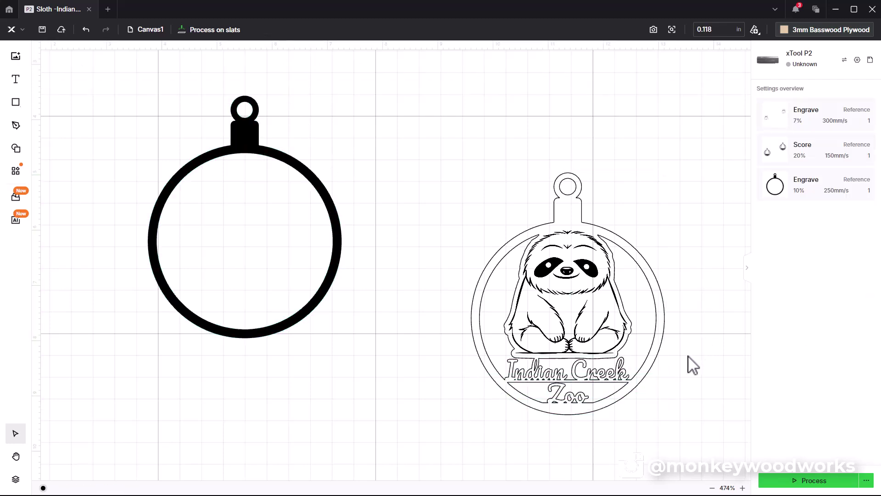
Place the pasted ornament copy level beside the barred version, at X 13.735 and Y 4.962 in
scroll(639, 374, down, 1)
scroll(695, 377, up, 2)
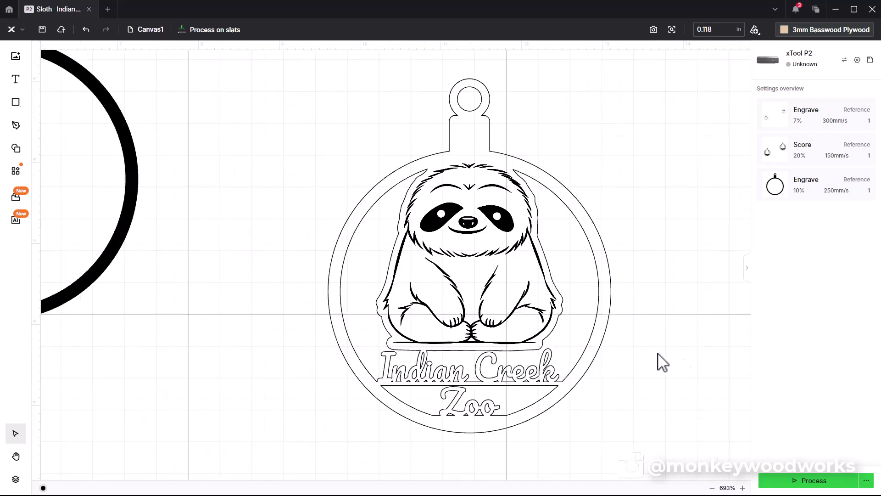
scroll(482, 388, down, 4)
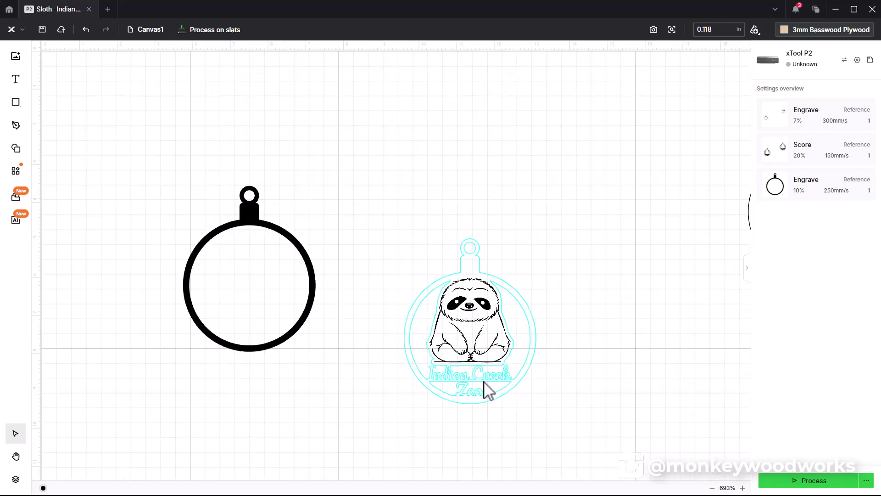
scroll(612, 331, down, 6)
drag(665, 308, 553, 214)
drag(608, 245, 549, 281)
scroll(549, 281, up, 10)
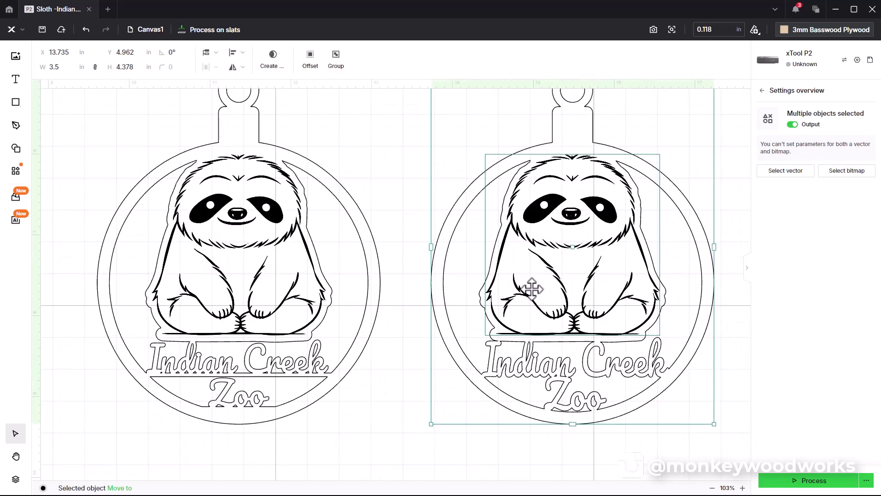
click(475, 451)
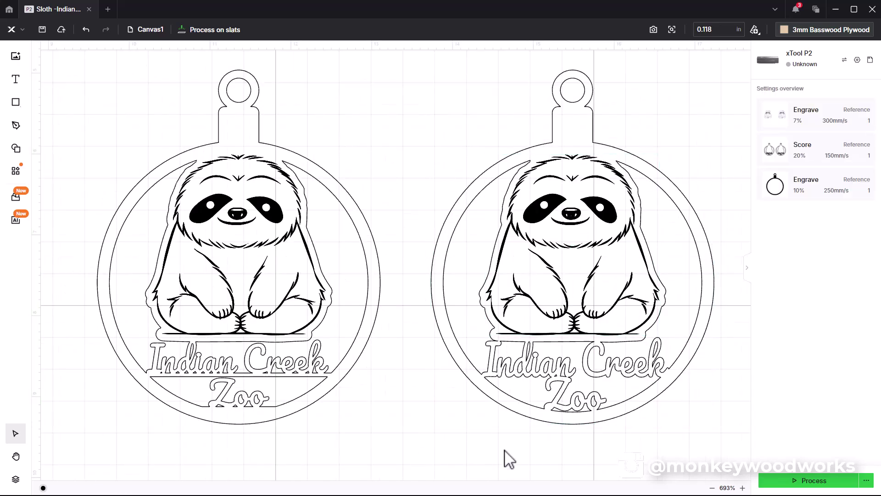
Switch both ornament outlines to Engrave to compare the barred and unbarred lettering as solid shapes
click(567, 411)
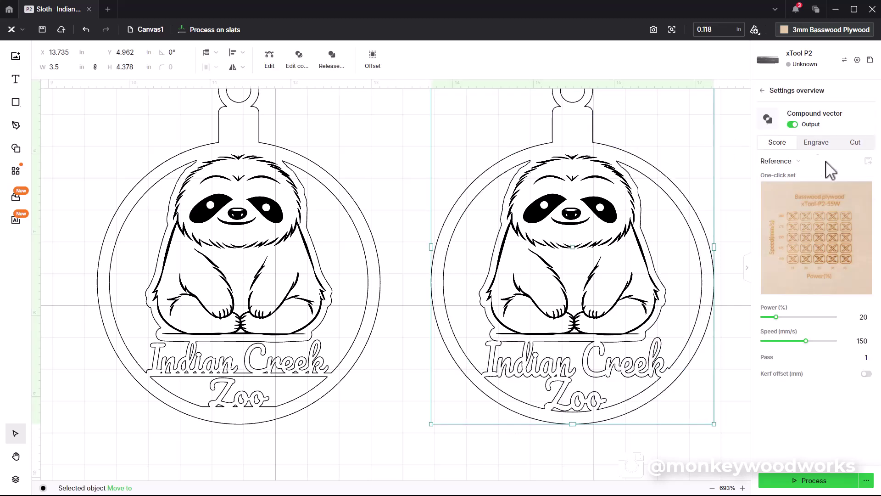
click(823, 146)
click(301, 409)
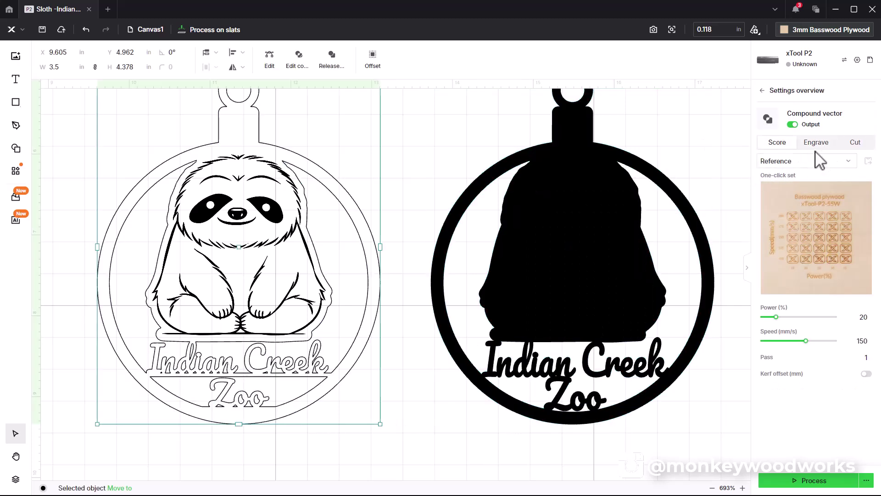
click(817, 143)
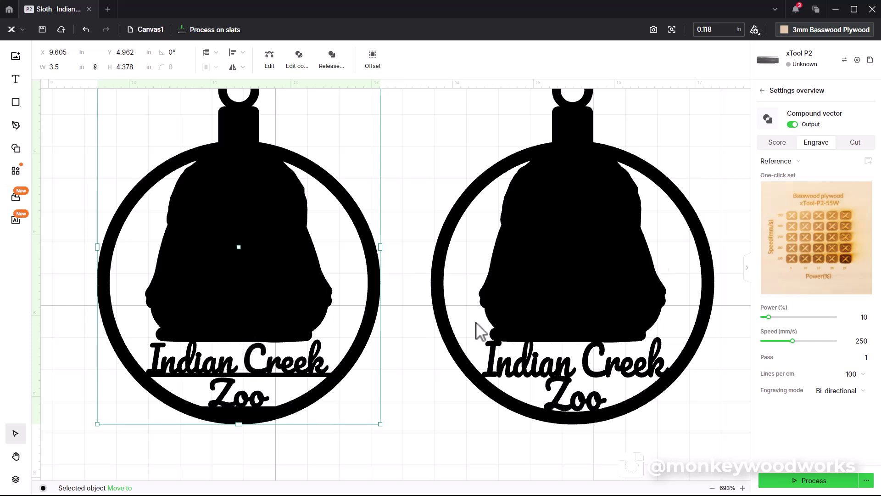
Set both ornament outlines to Cut
click(861, 149)
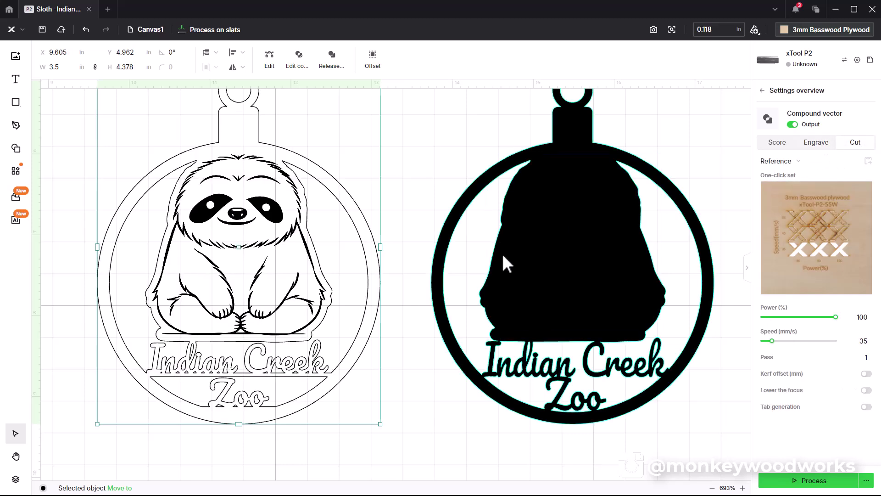
key(Tab)
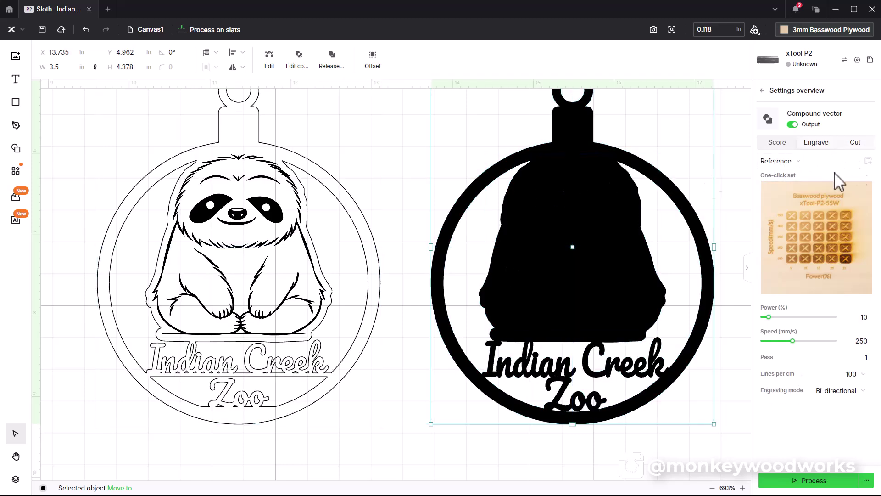
click(856, 146)
scroll(386, 349, down, 5)
click(362, 410)
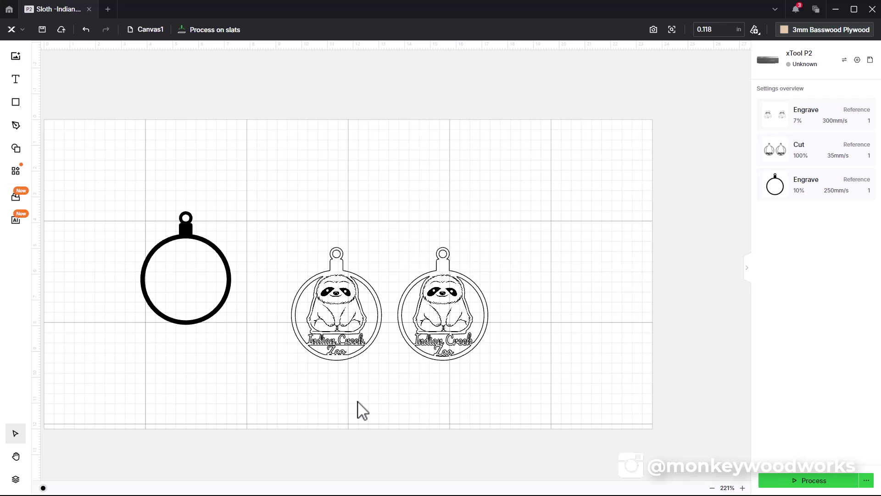
Inspect the barred and unbarred ornaments, comparing how their lettering joins the frame and sloth
scroll(363, 410, up, 4)
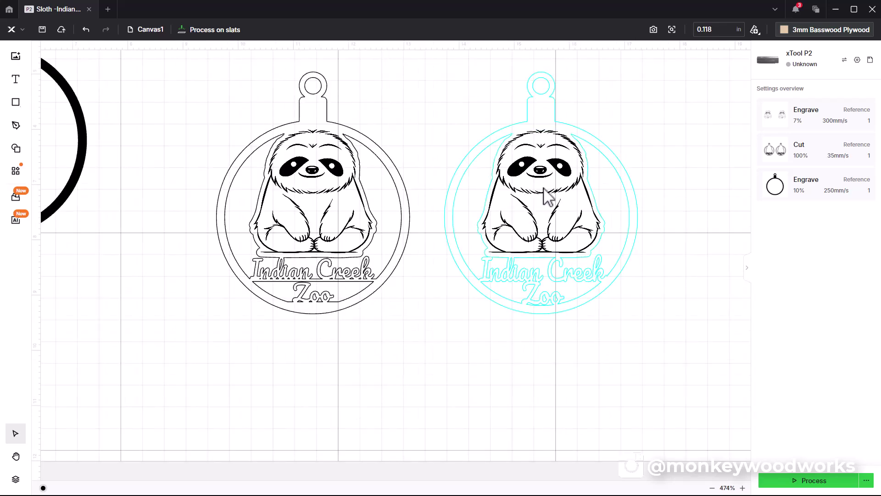
click(552, 202)
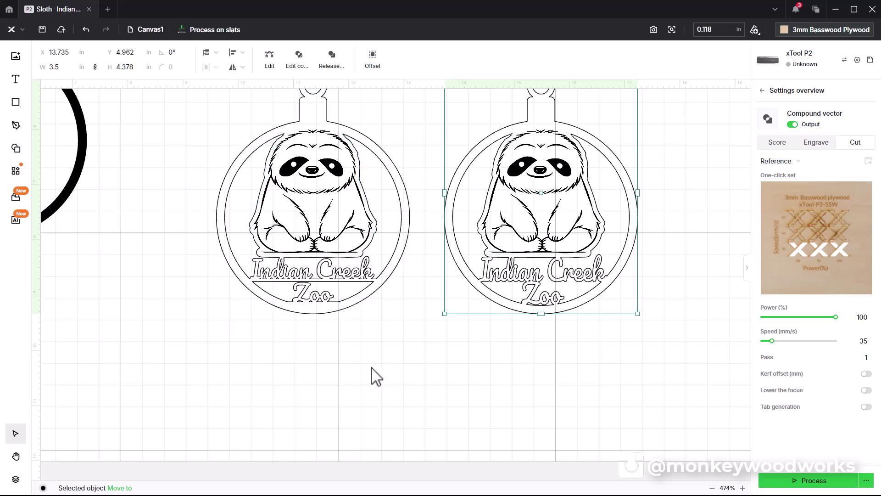
scroll(376, 368, down, 4)
scroll(310, 349, up, 2)
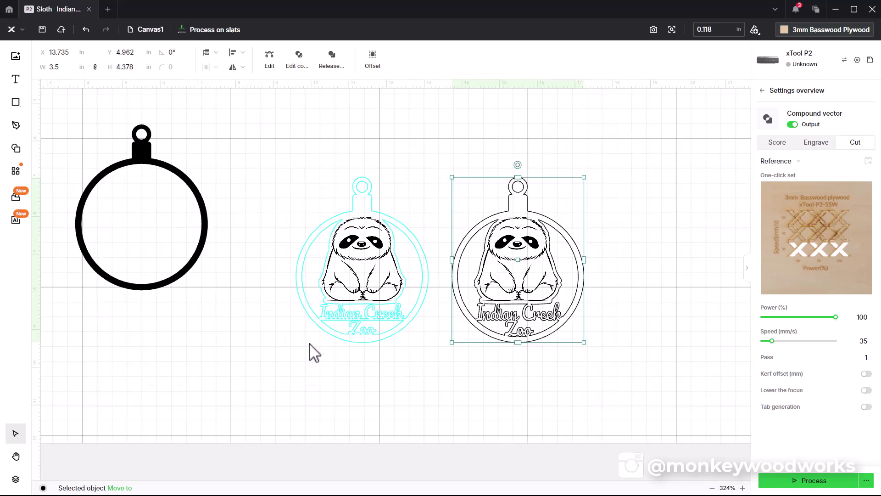
drag(404, 354, 340, 321)
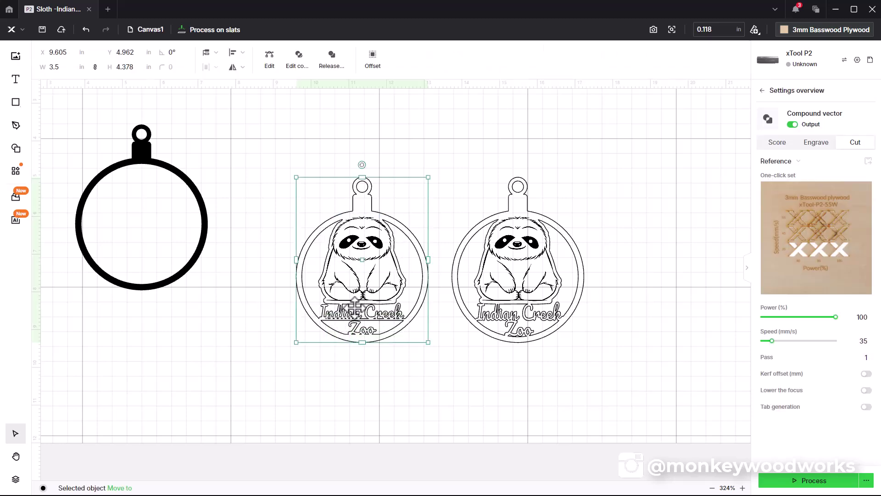
scroll(289, 336, down, 3)
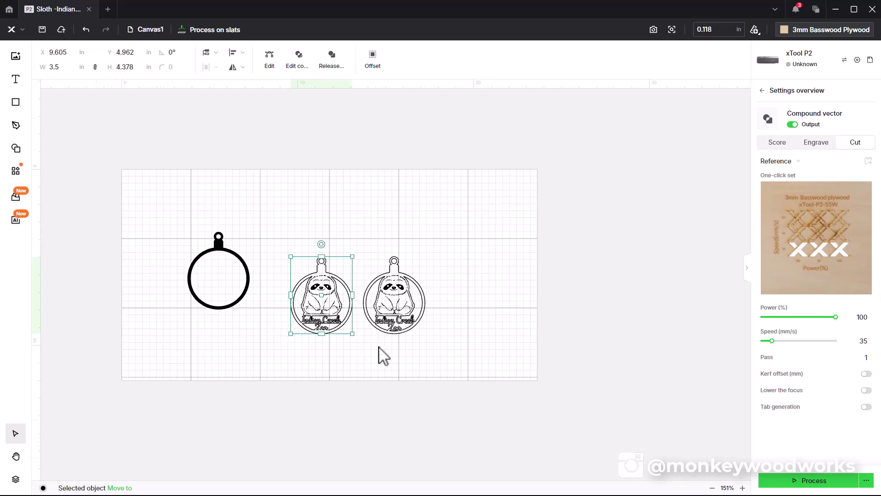
scroll(384, 356, up, 4)
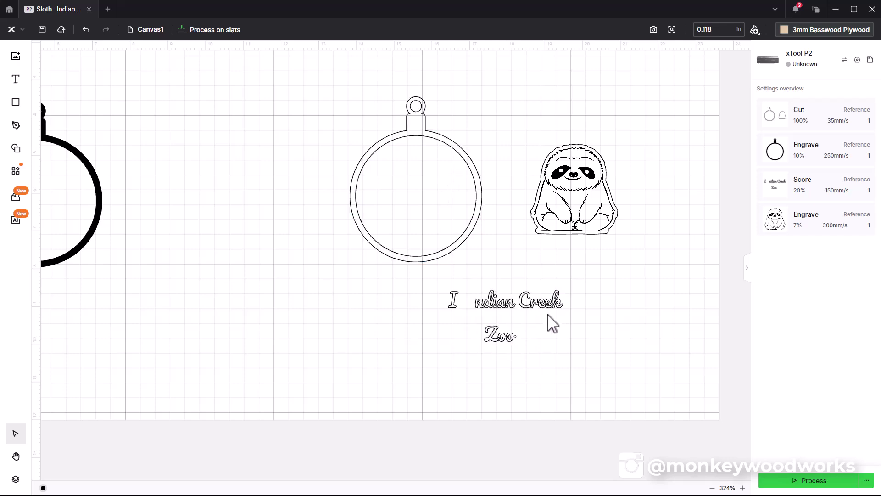
Replace the capital C in the "ndian Creek" text with a gap of spaces
scroll(543, 323, up, 5)
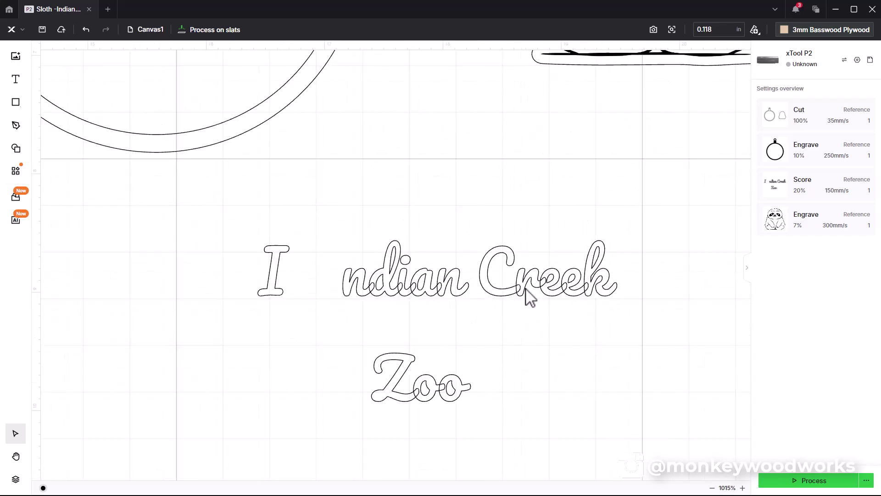
click(521, 292)
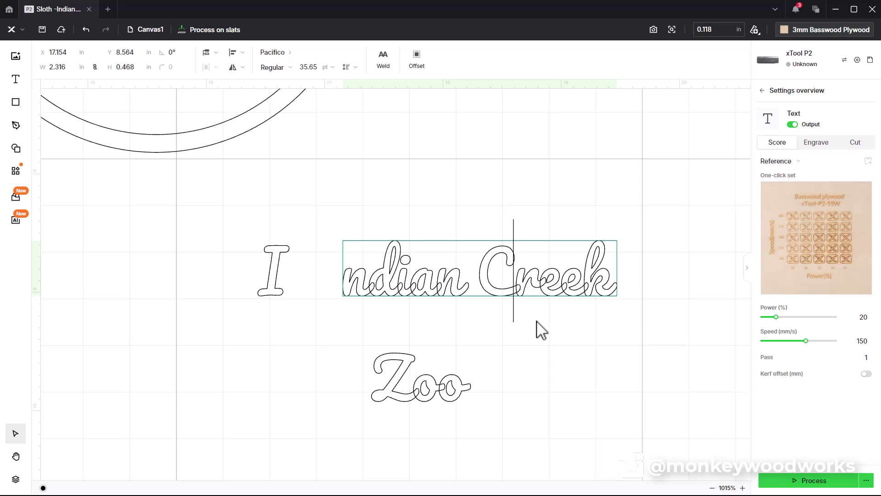
key(Delete)
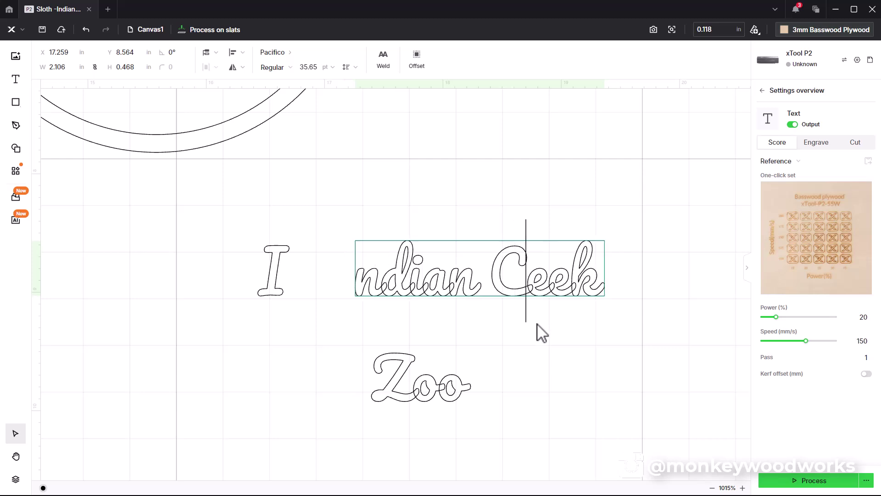
key(ctrl+z)
click(512, 276)
key(BackSpace)
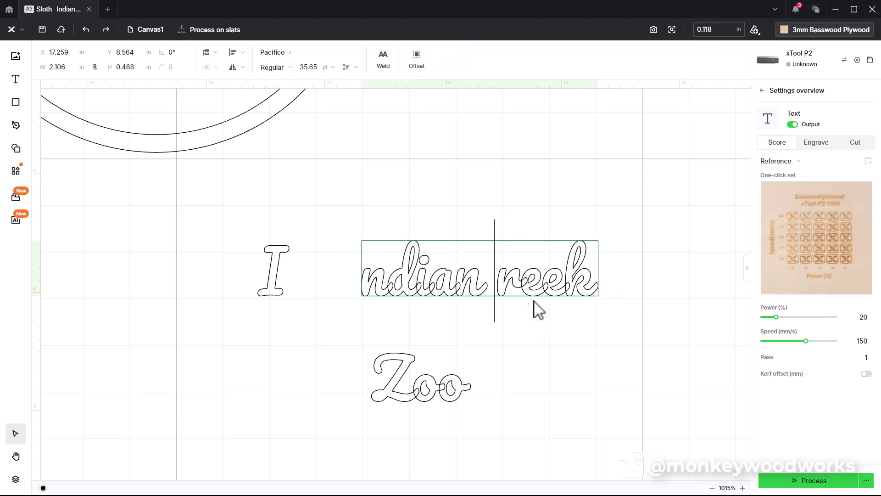
key(Escape)
Duplicate the separate letter I, change the copy to C, and place it before "reek" at X 18.352, Y 8.609 in
click(524, 322)
click(457, 368)
click(277, 283)
key(ctrl+c)
key(ctrl+v)
double_click(388, 305)
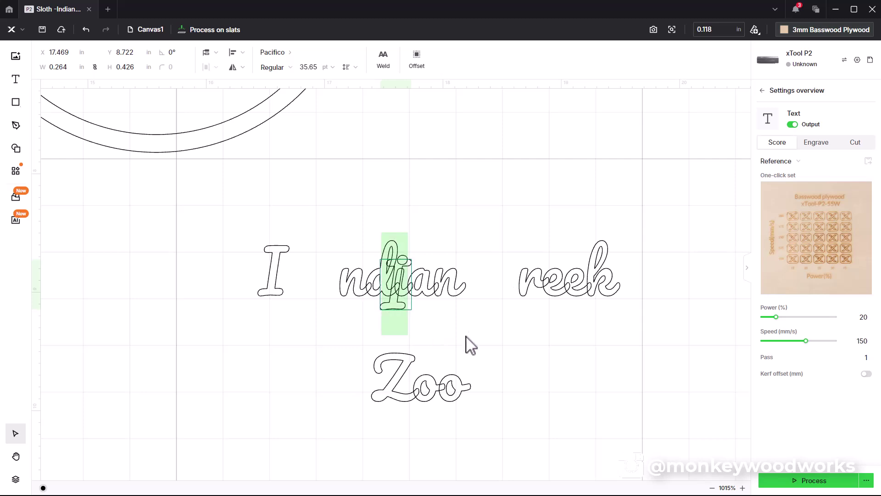
text(C)
key(Escape)
drag(393, 307, 496, 296)
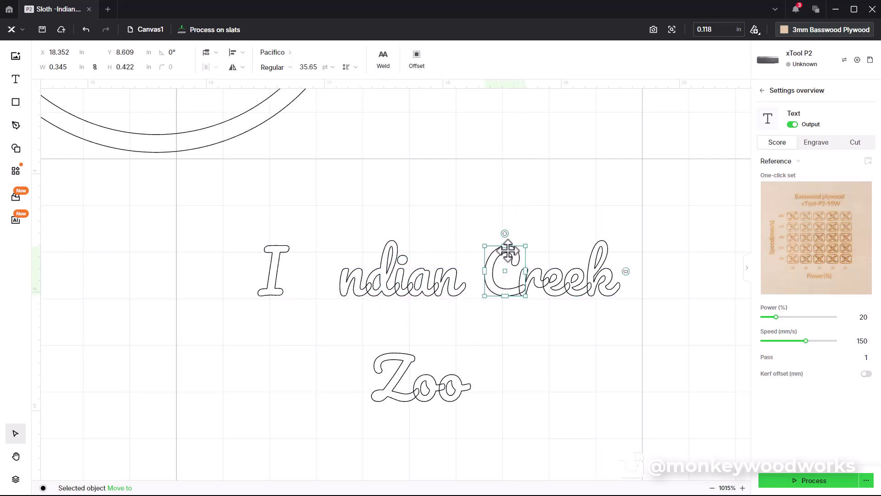
Stretch the separate C slightly taller and draw a horizontal guide line about 3.197 in long across the letter tops
scroll(508, 250, up, 2)
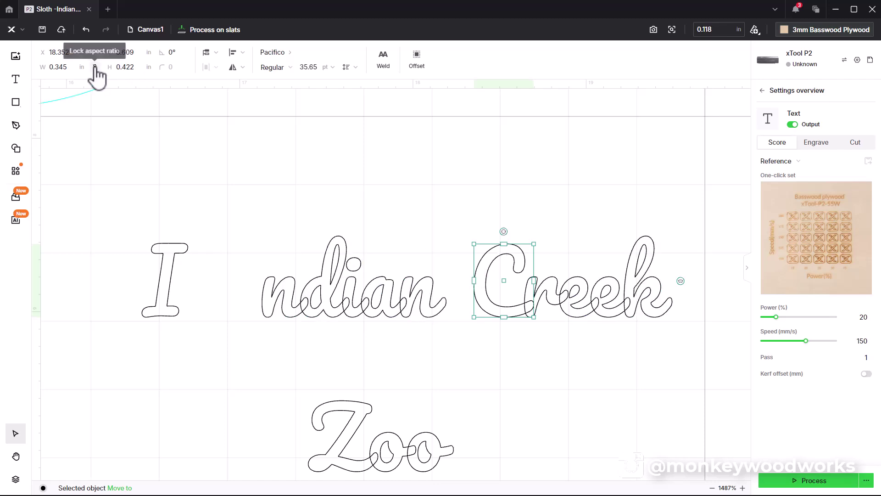
drag(504, 242, 504, 237)
click(58, 97)
drag(133, 241, 687, 242)
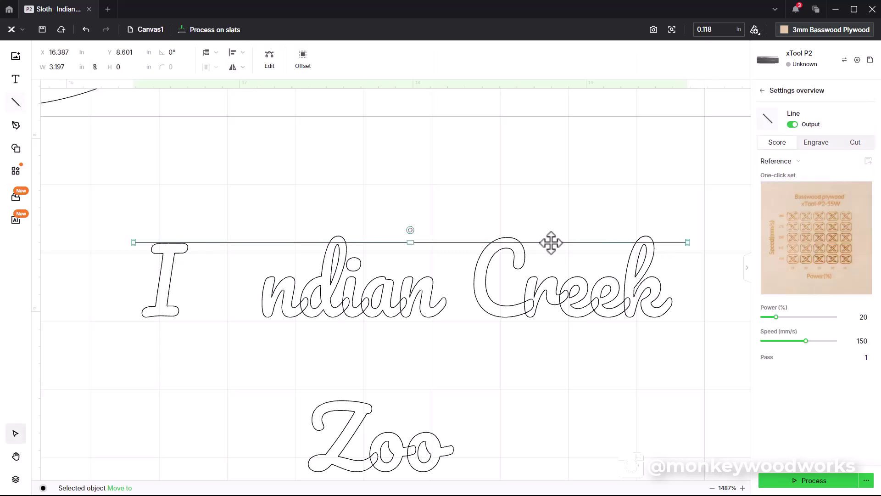
Move the separate I against "ndian" and stretch it to about 0.47 in tall
click(167, 276)
drag(169, 288, 254, 288)
drag(251, 244, 251, 237)
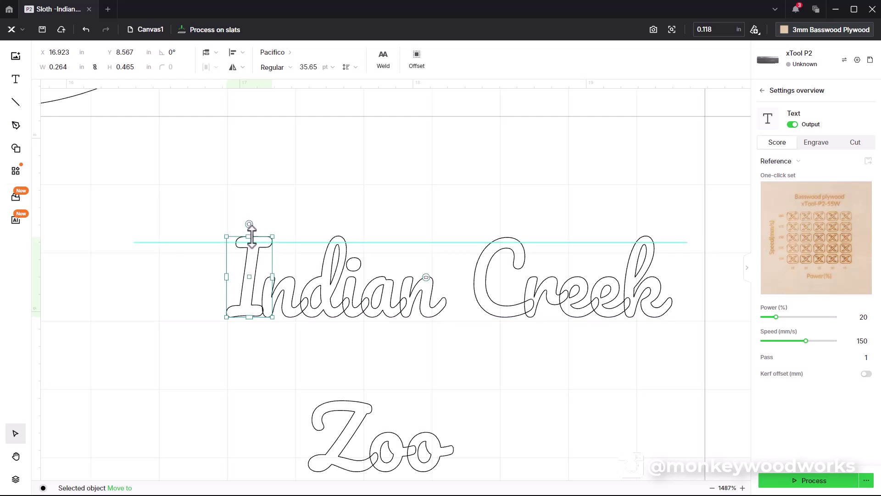
Raise the guide line to the top of the C, at Y 8.573 in
click(387, 241)
key(Up)
key(Up)
key(Up)
key(Up)
key(Up)
key(Up)
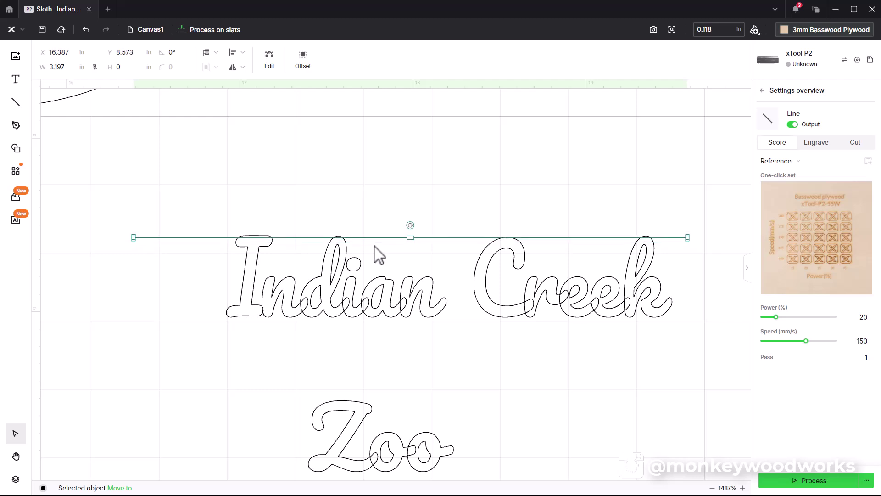
Lower the top of the I to match the guide line, and delete the line
click(248, 249)
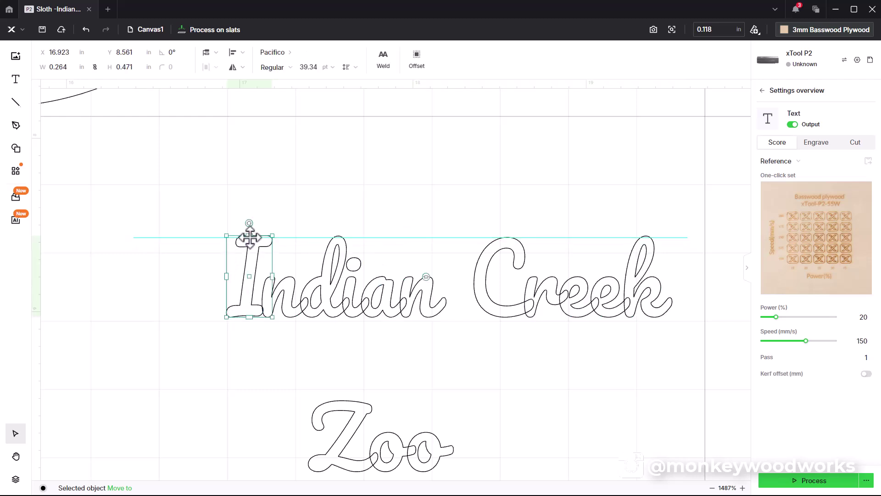
drag(249, 236, 249, 238)
click(177, 364)
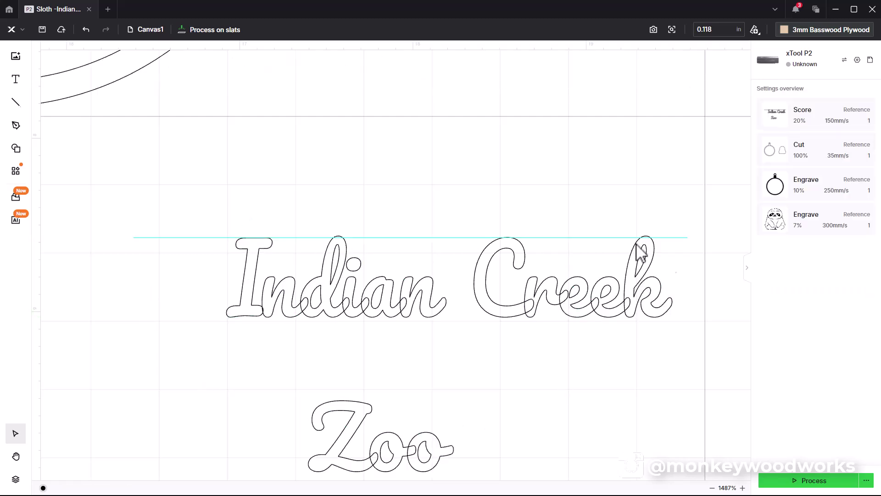
click(171, 238)
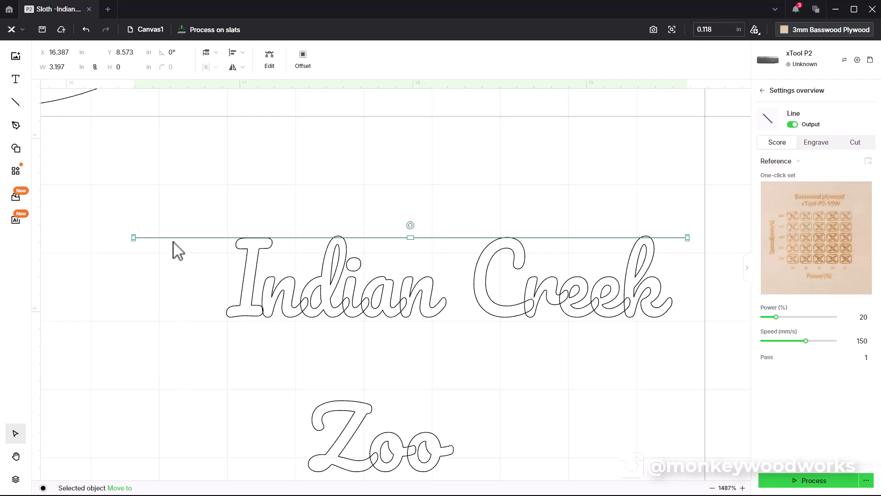
key(Delete)
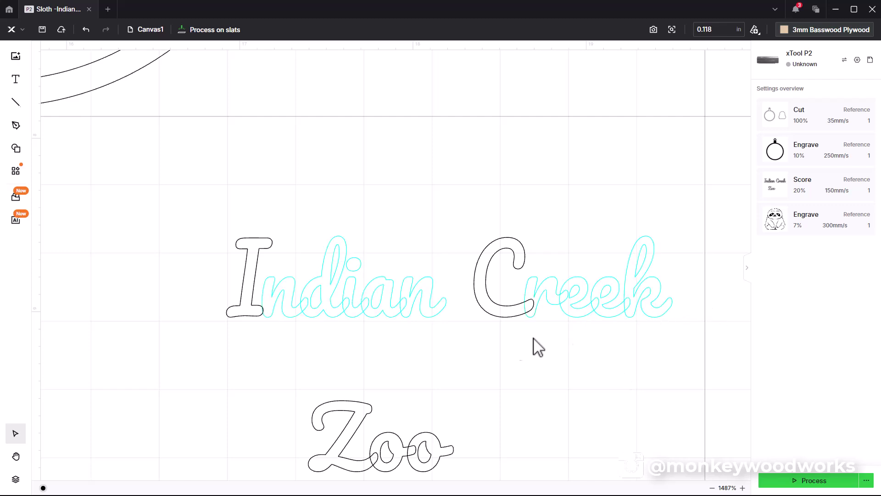
Weld the lowercase lettering and unite it with the separate I and C into one "Indian Creek" shape
drag(679, 345, 145, 251)
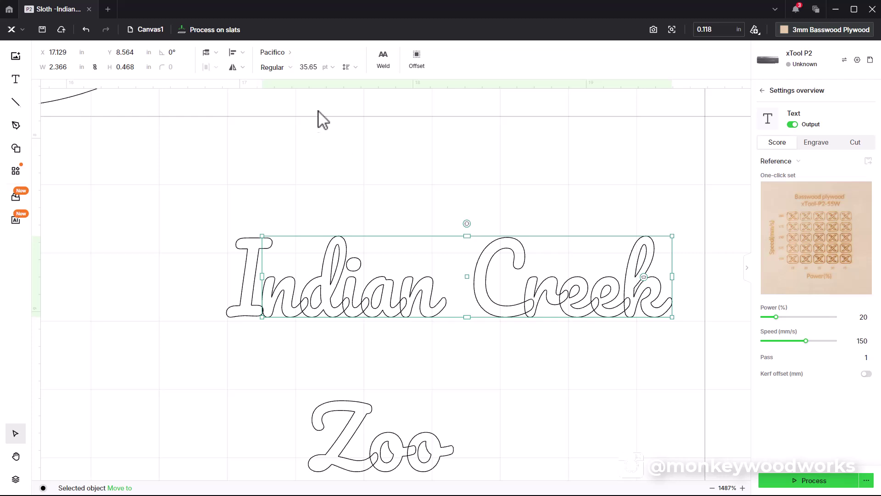
click(388, 64)
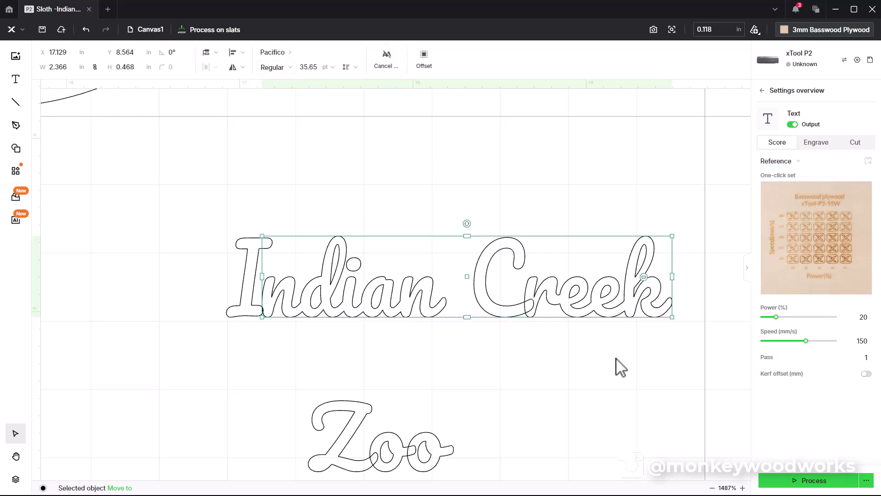
click(688, 360)
drag(704, 346, 152, 204)
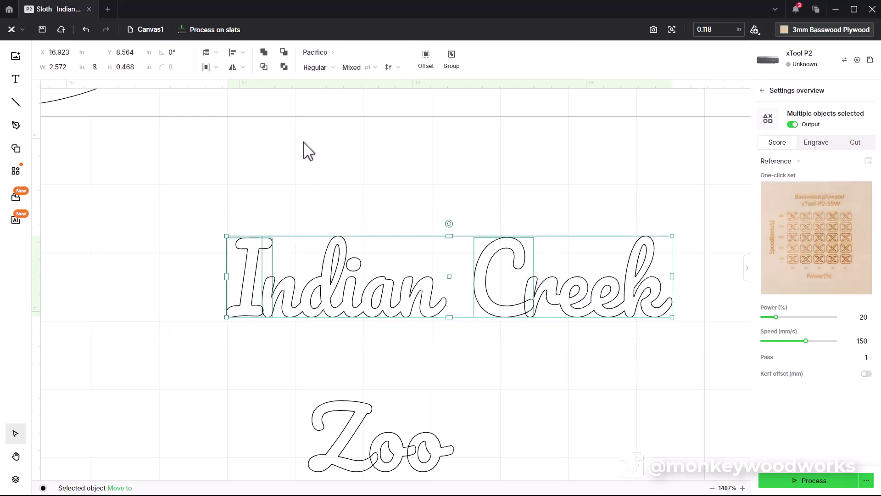
click(264, 54)
click(421, 376)
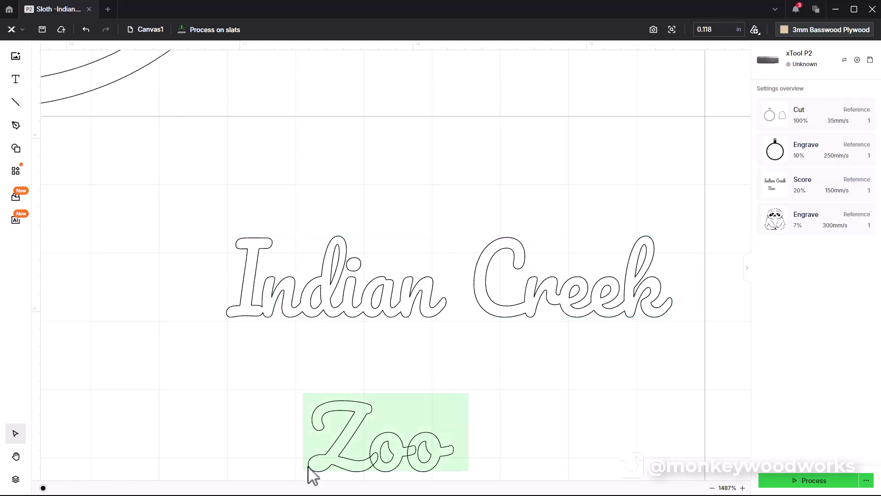
Place "Zoo" centrally beneath "Indian Creek" at X 17.809, Y 9.127 in and weld its letters
click(406, 425)
drag(405, 425, 478, 358)
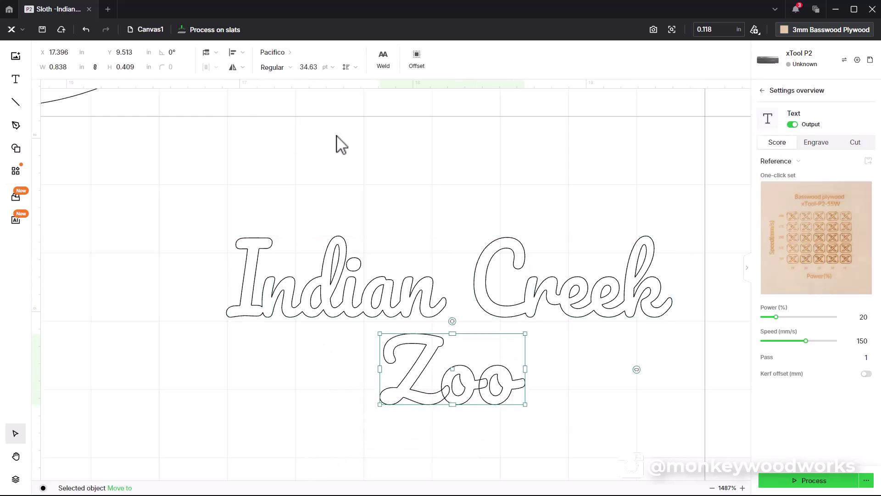
click(387, 69)
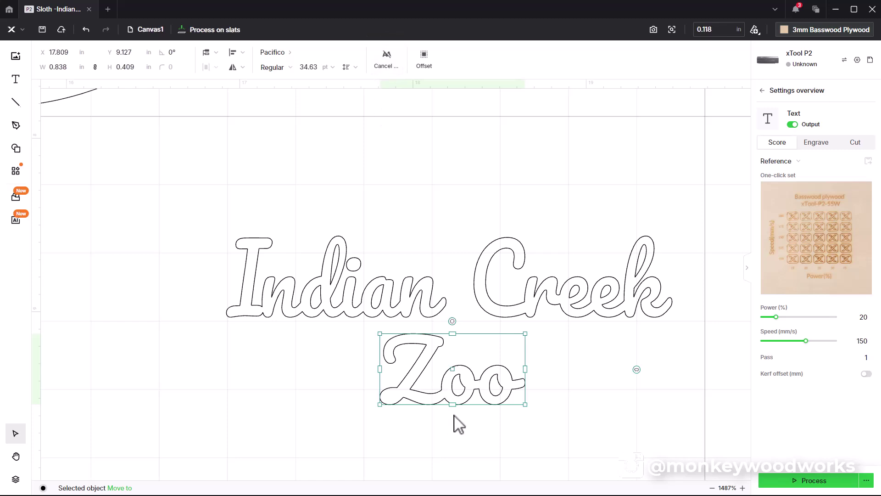
Move both text lines together into the lower part of the ornament frame, at X 14.291, Y 6.68 in
scroll(456, 424, down, 8)
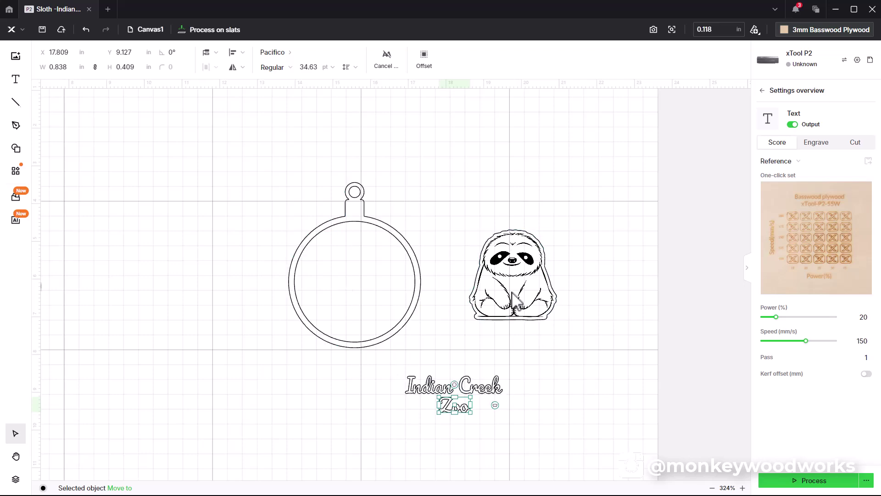
click(403, 440)
drag(403, 440, 516, 370)
drag(446, 385, 329, 317)
scroll(329, 317, up, 10)
drag(359, 413, 363, 413)
scroll(403, 367, down, 2)
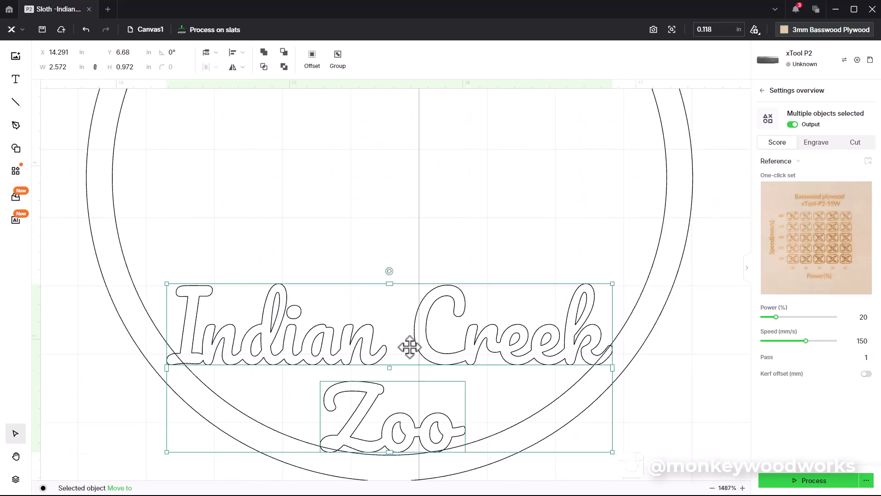
Narrow "Indian Creek" slightly from both ends so its outer letters just overlap the ornament ring
click(645, 409)
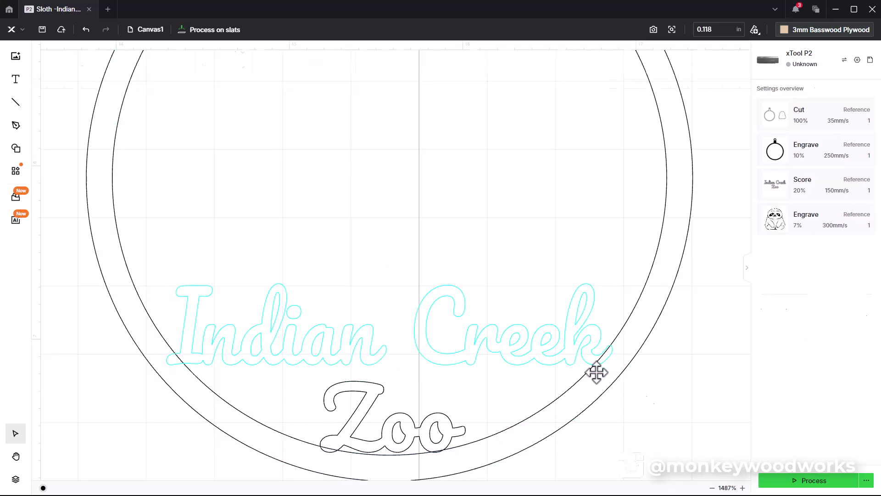
click(572, 355)
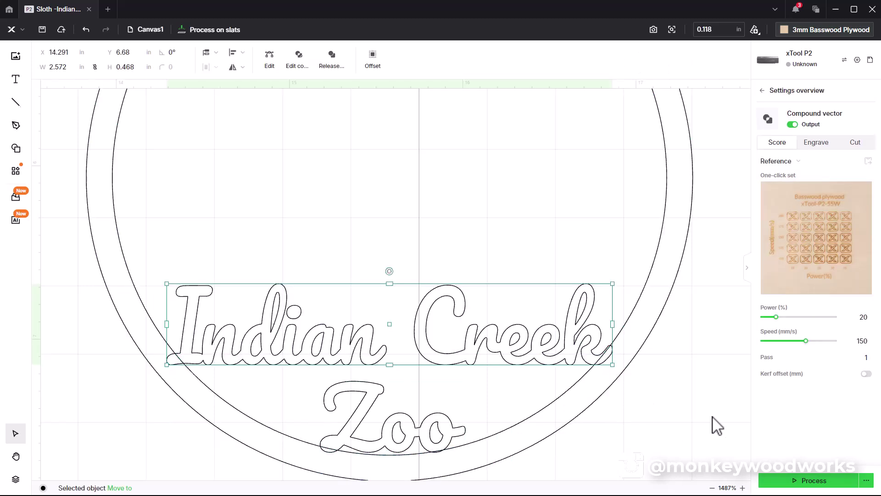
click(615, 330)
click(612, 330)
drag(611, 326, 606, 326)
drag(166, 324, 176, 323)
Draw a support bar about 2.487 by 0.053 in under "Indian Creek" and lower it slightly along the letter bottoms
mouse_move(20, 111)
click(60, 116)
drag(171, 362, 601, 372)
click(528, 361)
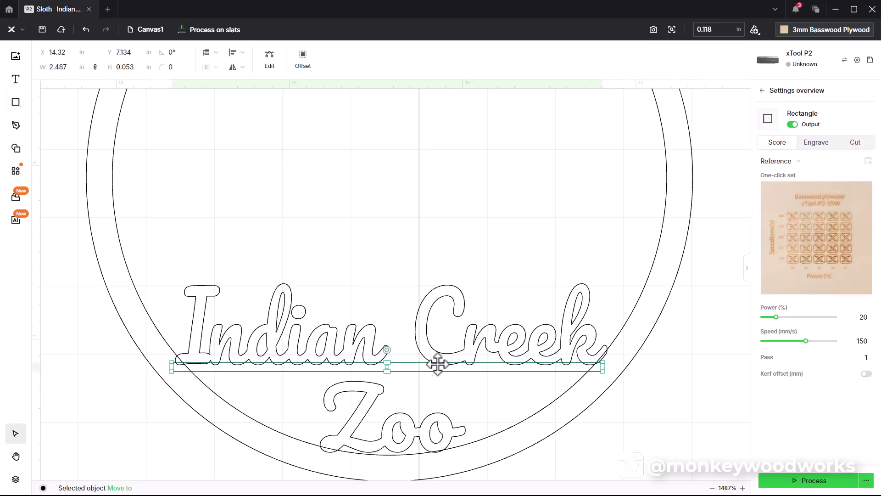
scroll(413, 360, up, 6)
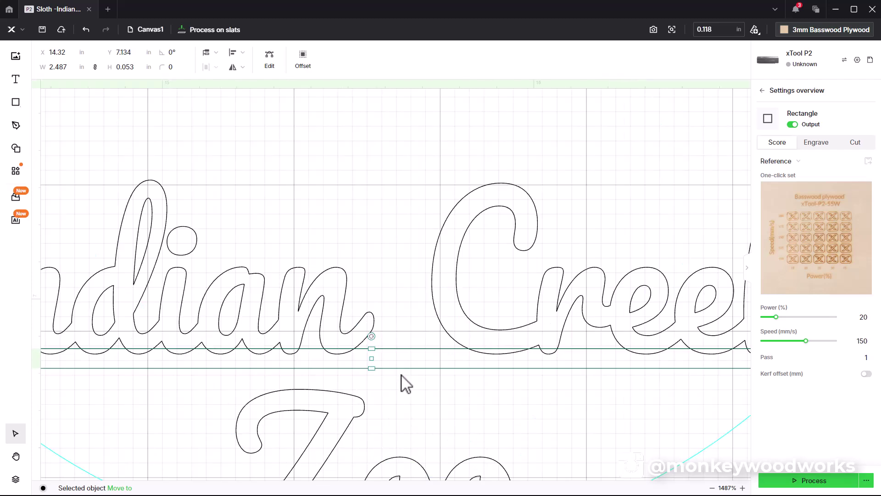
drag(444, 358, 445, 365)
scroll(445, 365, down, 6)
Adjust the position of "Zoo" slightly against the bottom of the ornament ring
click(523, 442)
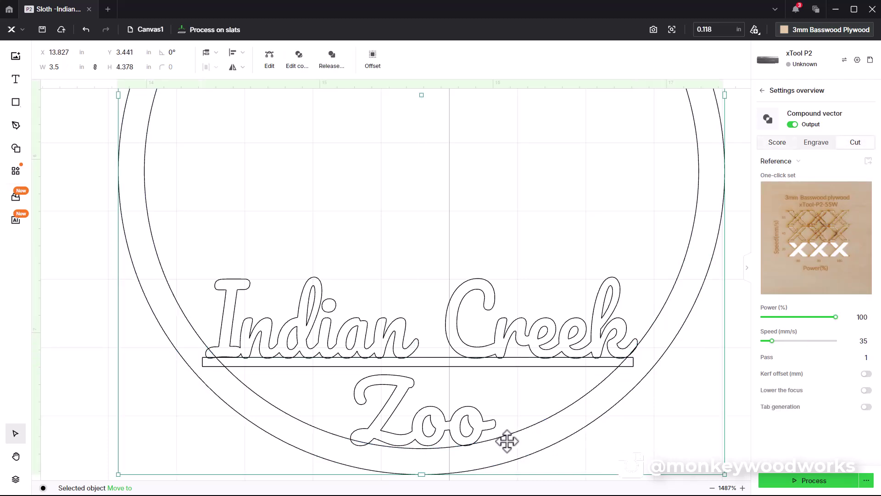
click(432, 428)
drag(432, 428, 430, 421)
Centre "Zoo" horizontally within the ornament frame and weld the word to the frame
scroll(551, 417, down, 5)
click(522, 465)
drag(526, 465, 354, 431)
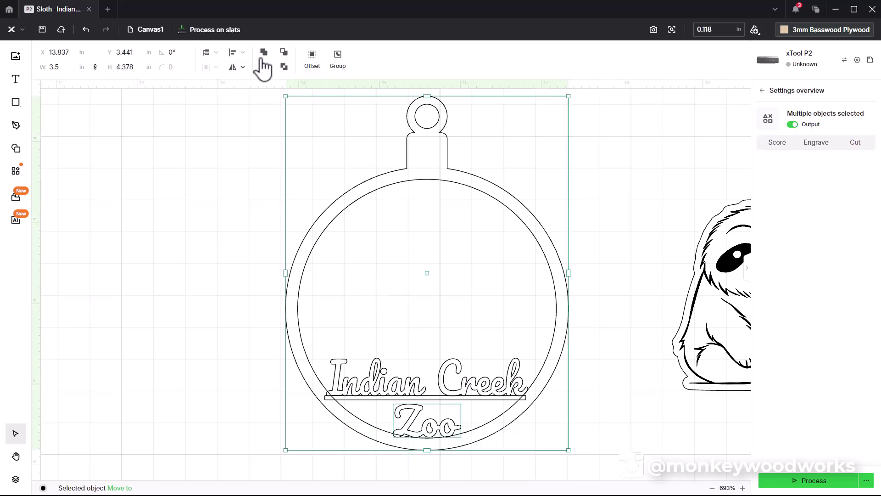
click(237, 53)
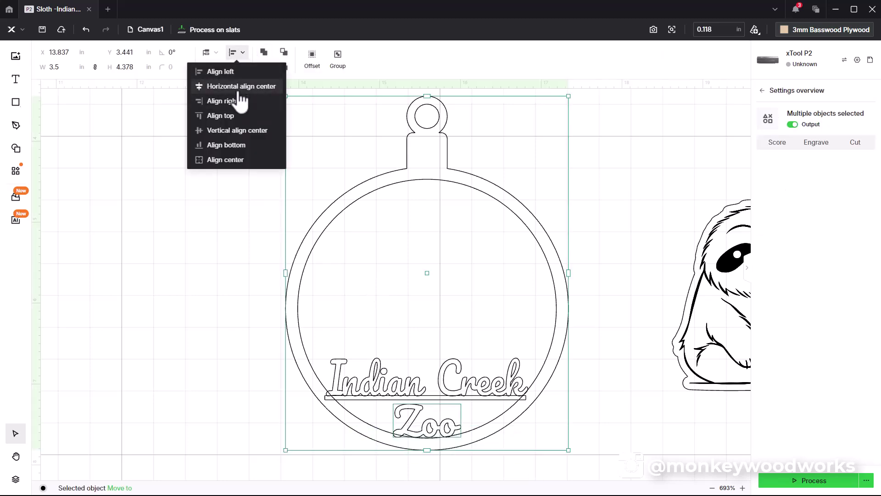
click(239, 90)
scroll(437, 462, up, 5)
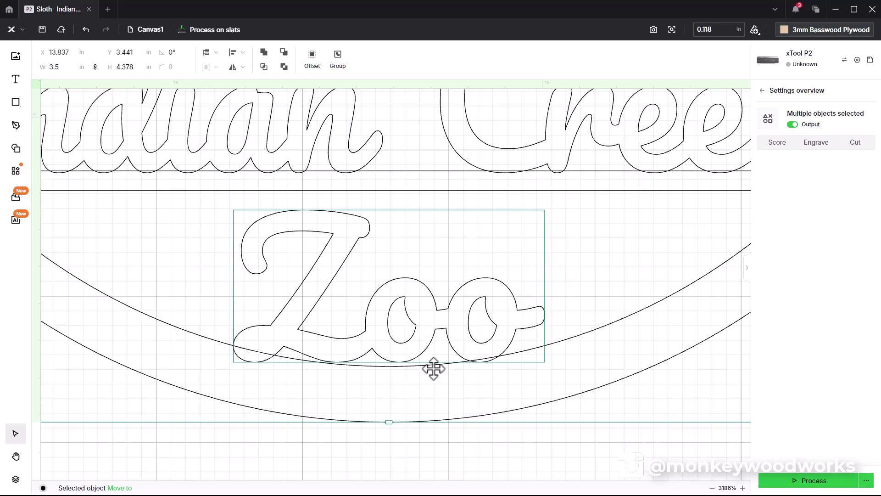
scroll(415, 404, down, 4)
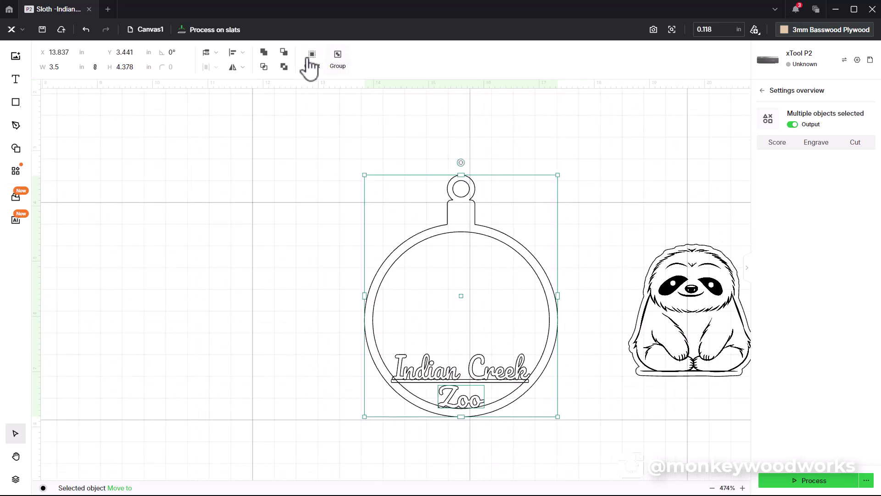
scroll(411, 298, down, 3)
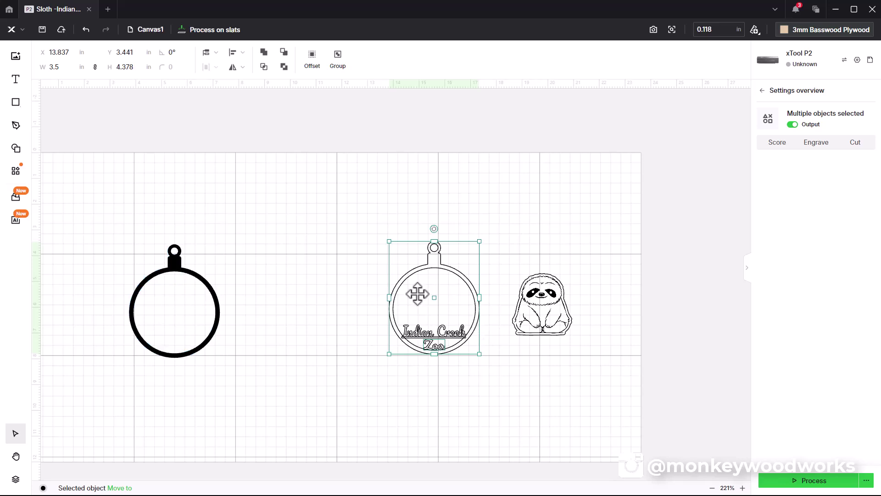
scroll(461, 351, up, 5)
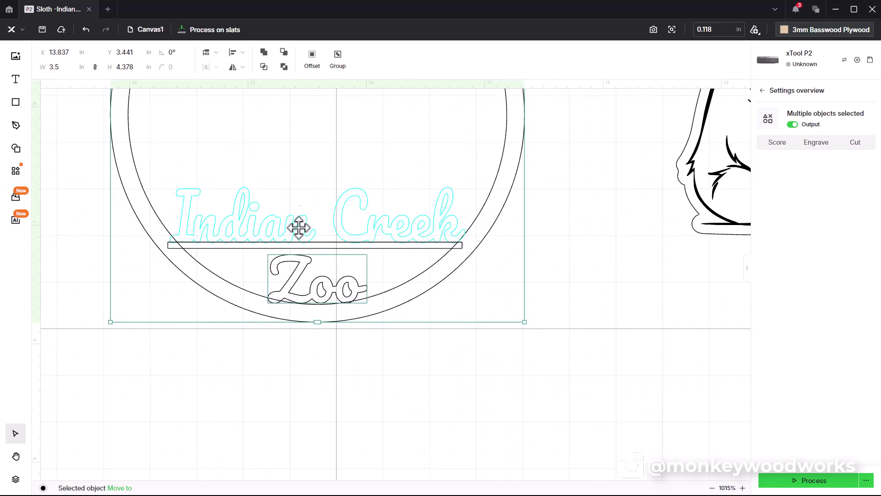
click(263, 67)
click(285, 340)
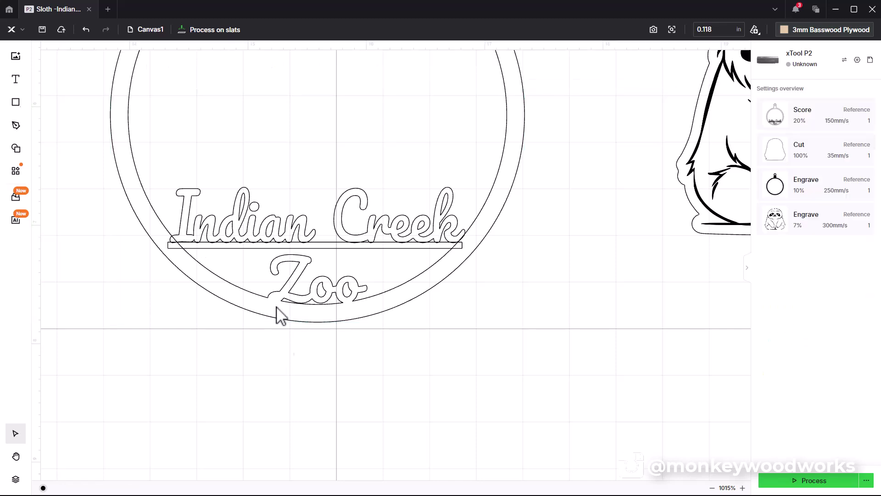
Lower "Indian Creek" and its support bar together to Y 6.741 in, and centre them horizontally on the ornament frame
click(362, 226)
shift+click(351, 248)
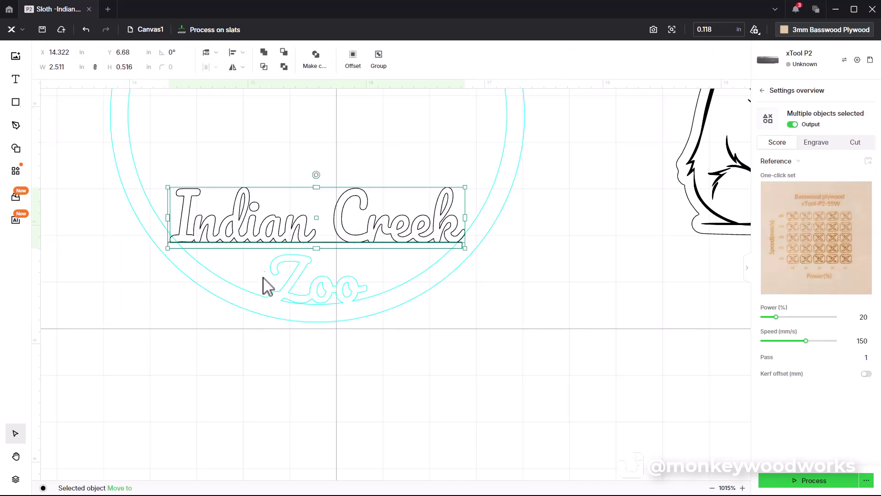
scroll(266, 280, up, 2)
drag(299, 202, 295, 210)
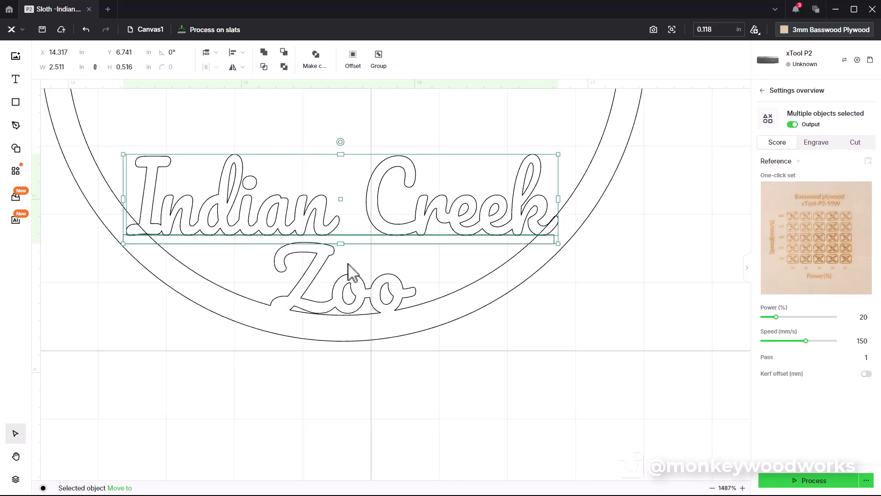
scroll(344, 255, down, 5)
drag(459, 349, 252, 123)
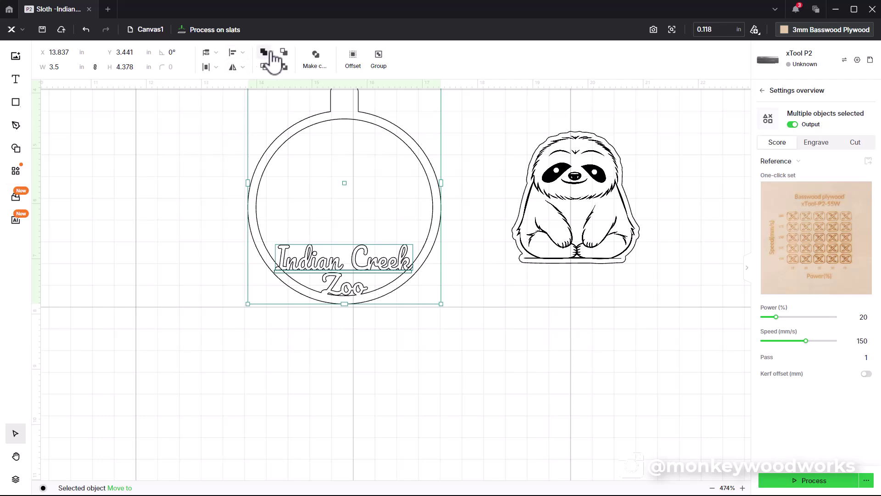
click(237, 52)
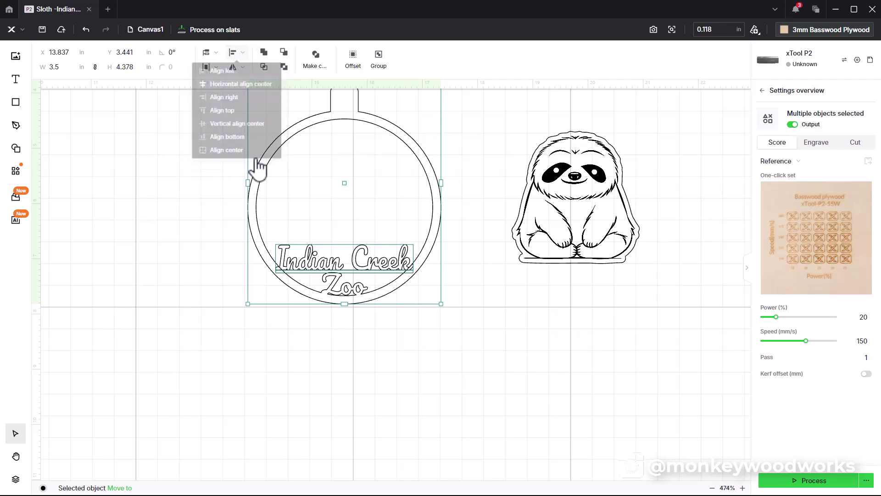
scroll(315, 291, up, 5)
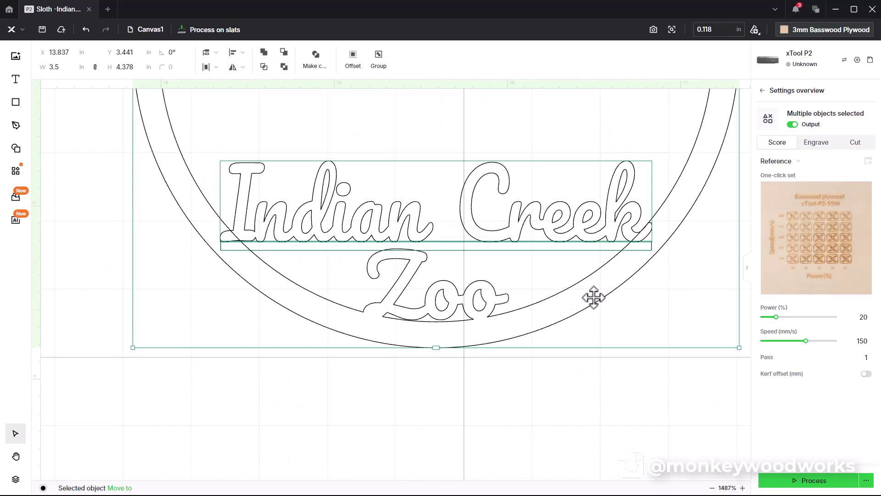
click(700, 415)
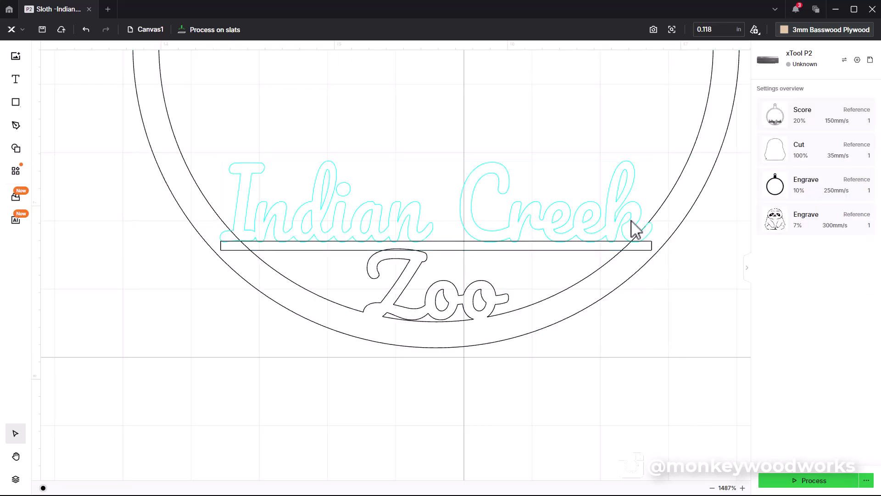
Narrow "Indian Creek" from both ends to 2.415 in wide so its outer letters sit inside the support bar's ends
click(633, 228)
drag(653, 200, 646, 201)
drag(220, 202, 227, 202)
scroll(402, 326, down, 3)
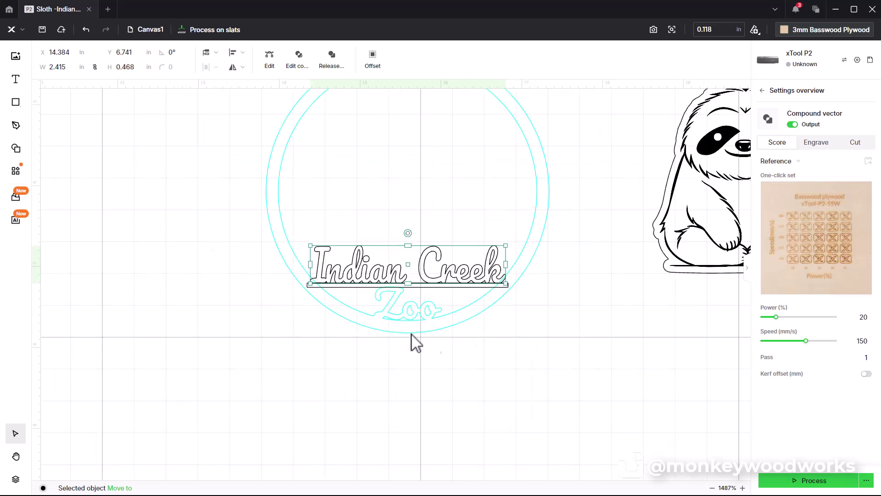
Centre the lettering and support bar horizontally on the frame and weld all the parts into one shape
drag(498, 374, 282, 184)
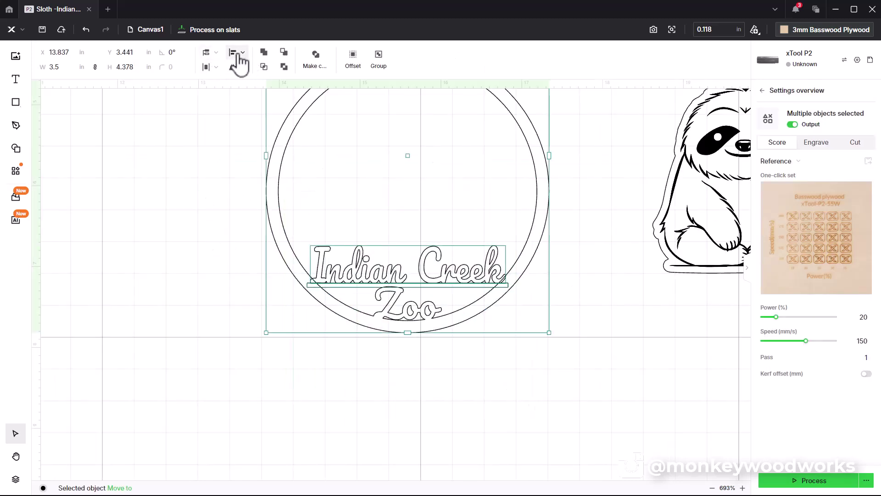
click(238, 54)
click(235, 87)
scroll(457, 370, up, 2)
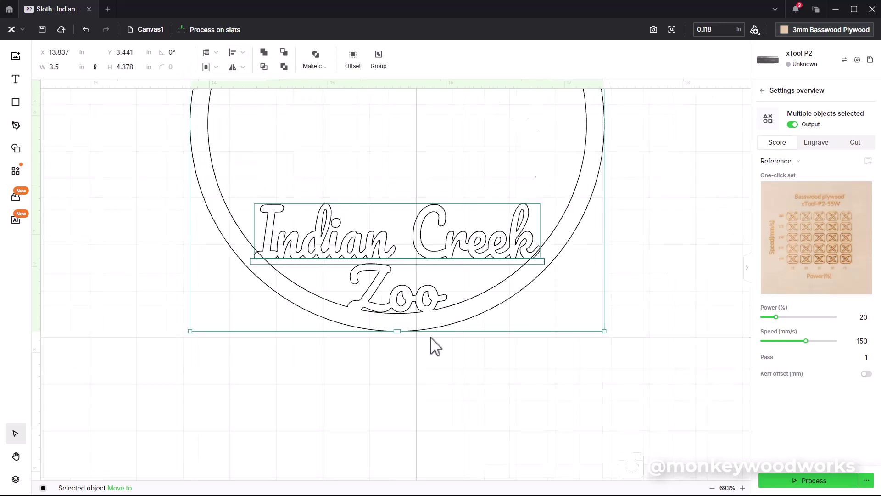
scroll(425, 416, down, 2)
click(427, 415)
drag(365, 212, 216, 110)
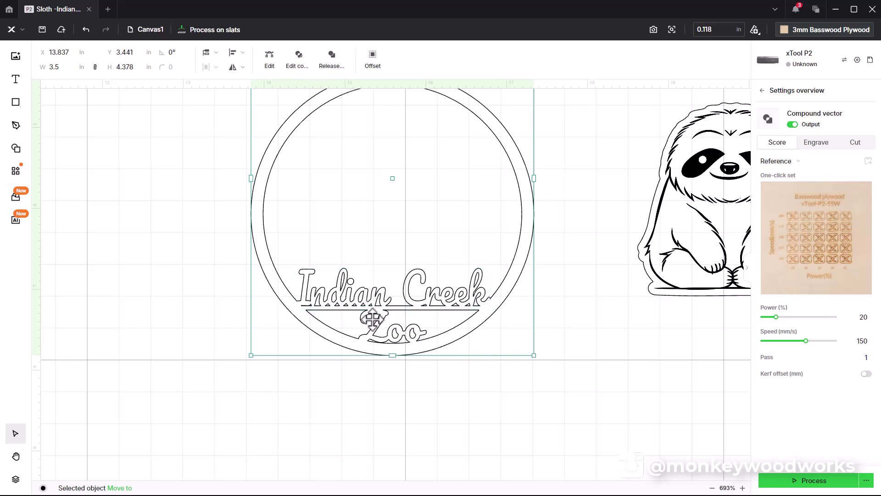
scroll(372, 320, up, 4)
scroll(305, 189, up, 3)
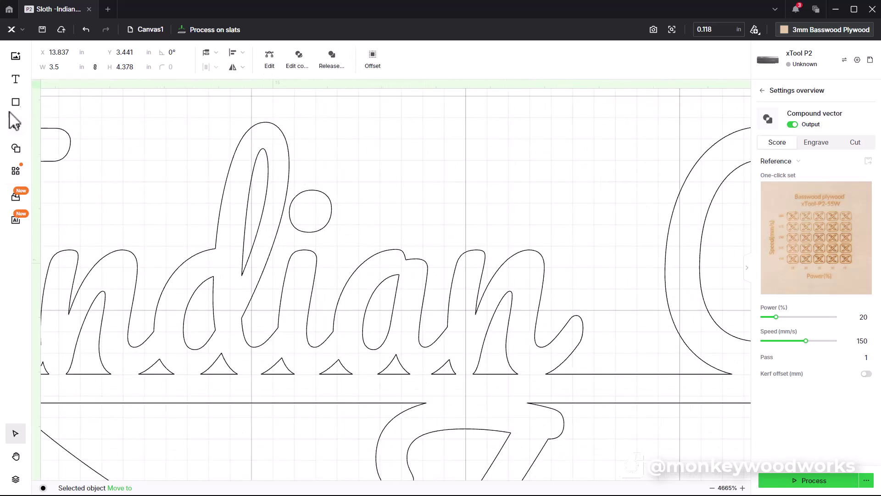
Draw a circle over the detached "i" dot in "Indian" and subtract it from the ornament to remove the dot
mouse_move(16, 102)
click(62, 132)
drag(324, 224, 288, 243)
scroll(288, 243, down, 8)
drag(203, 207, 407, 360)
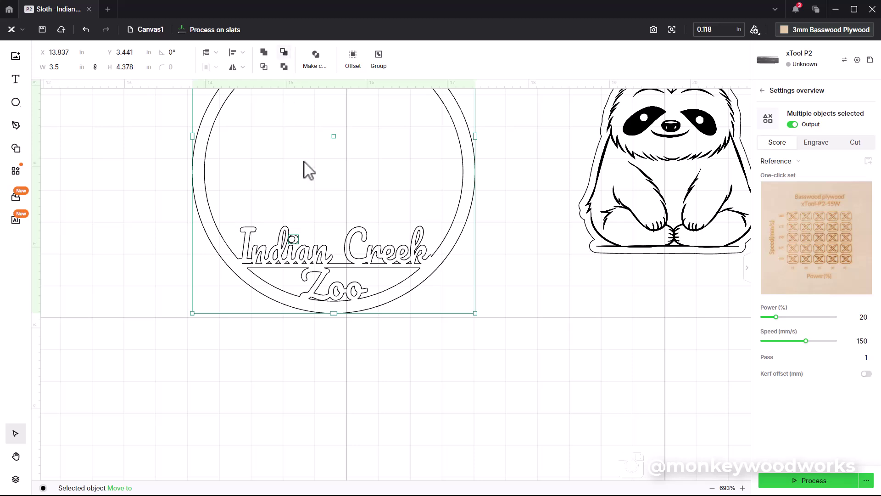
key(ctrl+k)
Draw a new round dot touching the stem of the "i" in "Indian" and weld it to the ornament
mouse_move(28, 105)
click(57, 133)
scroll(310, 261, up, 8)
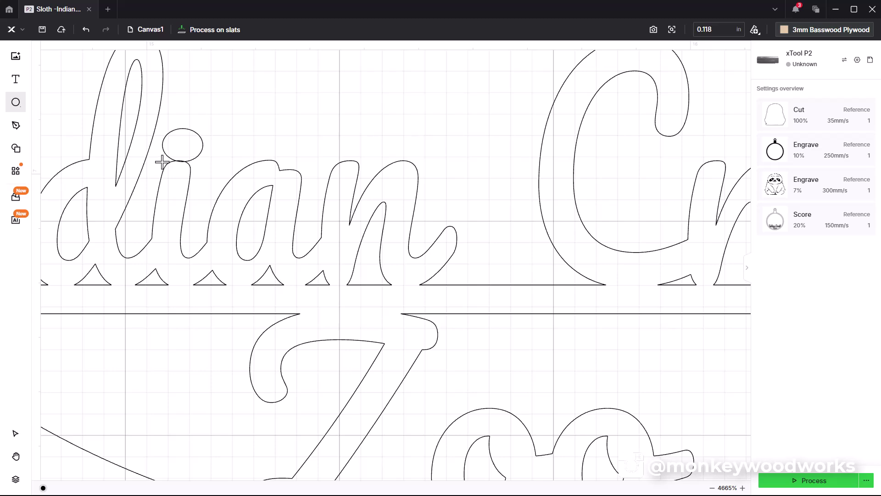
key(Escape)
scroll(431, 335, down, 6)
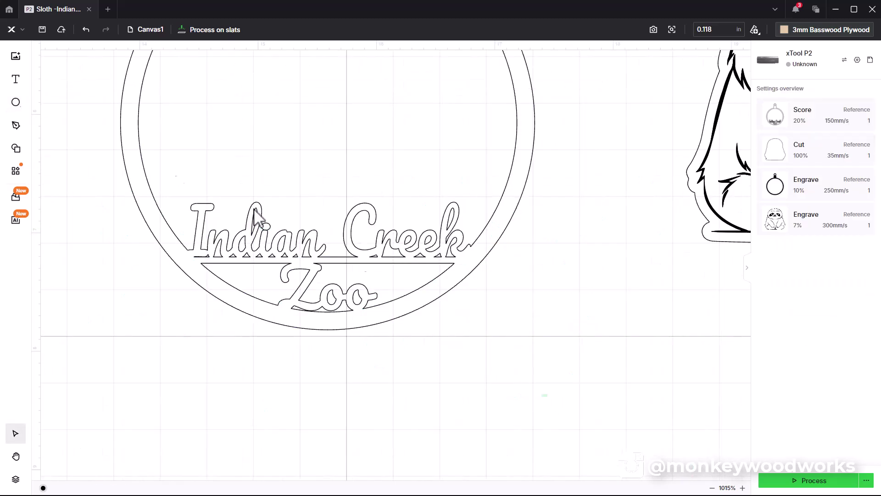
shift+click(141, 150)
click(264, 52)
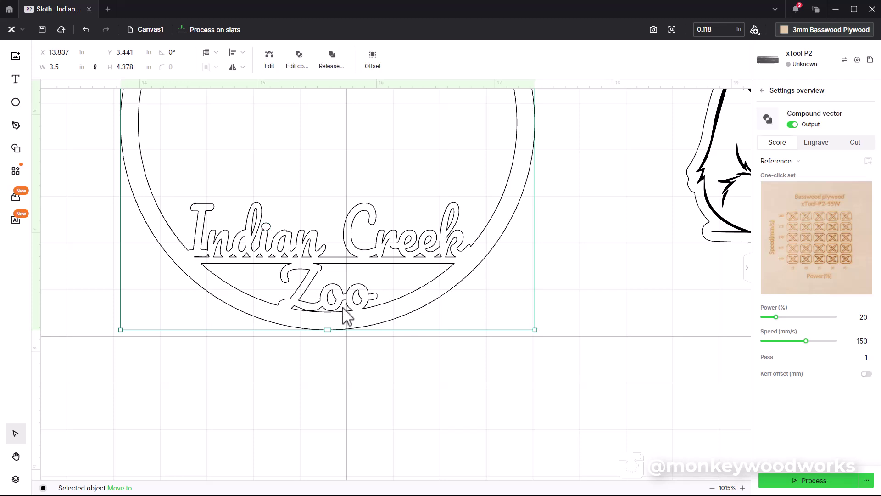
scroll(346, 316, down, 5)
click(383, 345)
scroll(384, 340, up, 5)
click(226, 283)
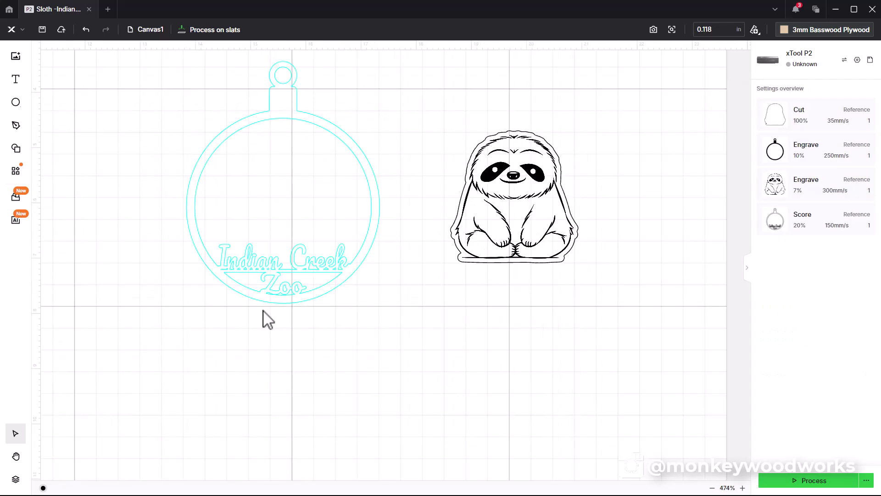
Delete the existing cut outline around the sloth
scroll(280, 304, down, 5)
click(348, 324)
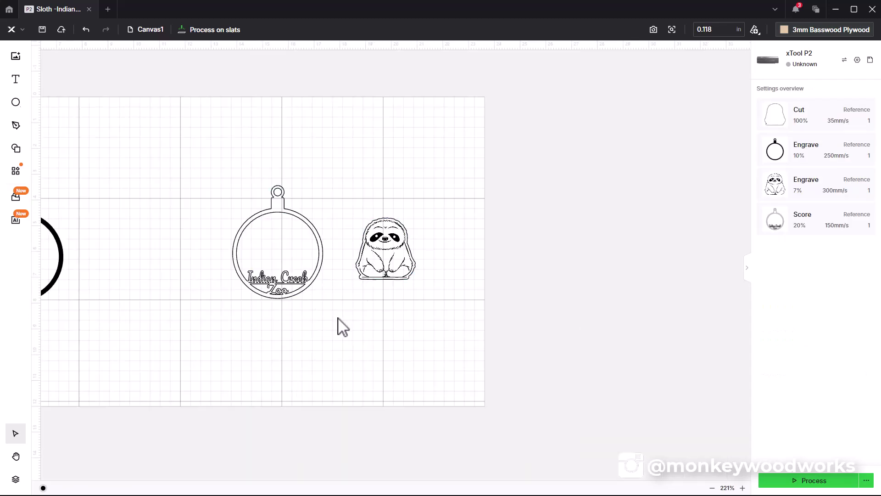
click(413, 264)
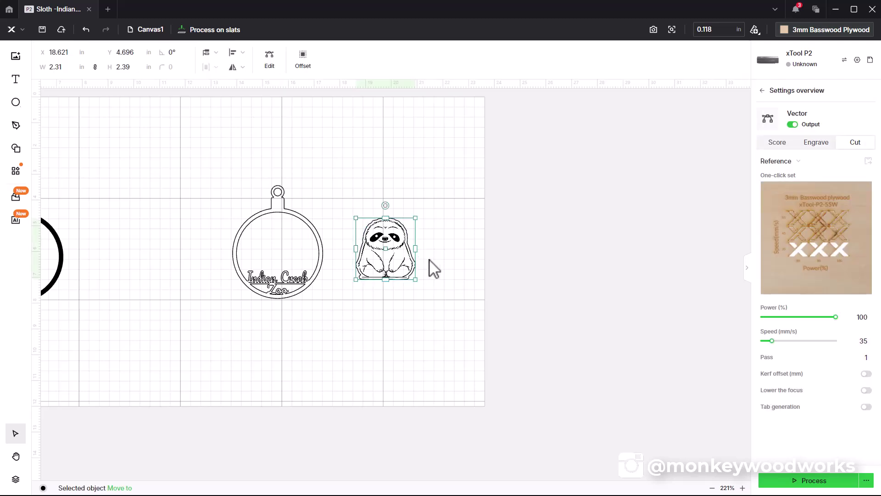
click(434, 269)
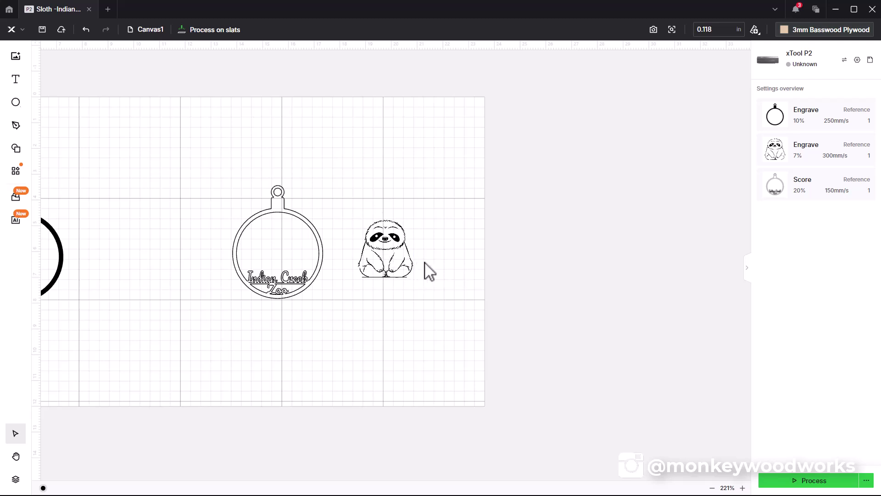
Offset the sloth image externally by 0.079 in, then release the compound result and unite it into a single outline
click(407, 236)
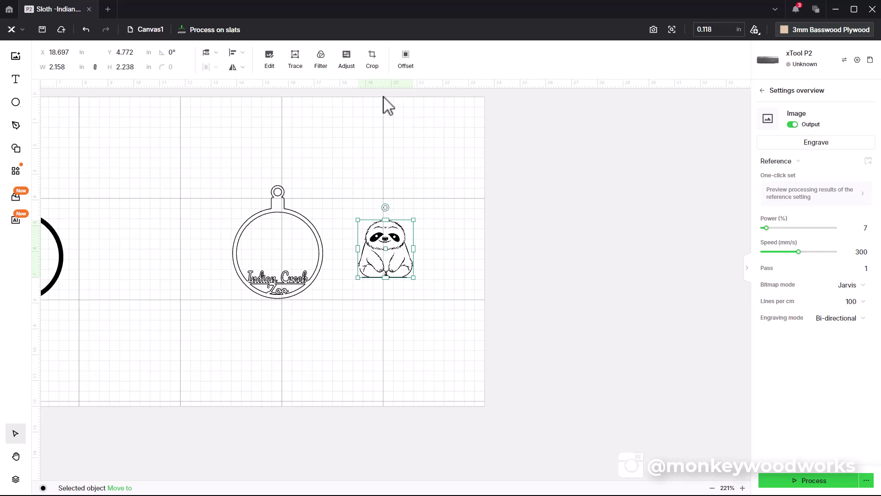
click(406, 68)
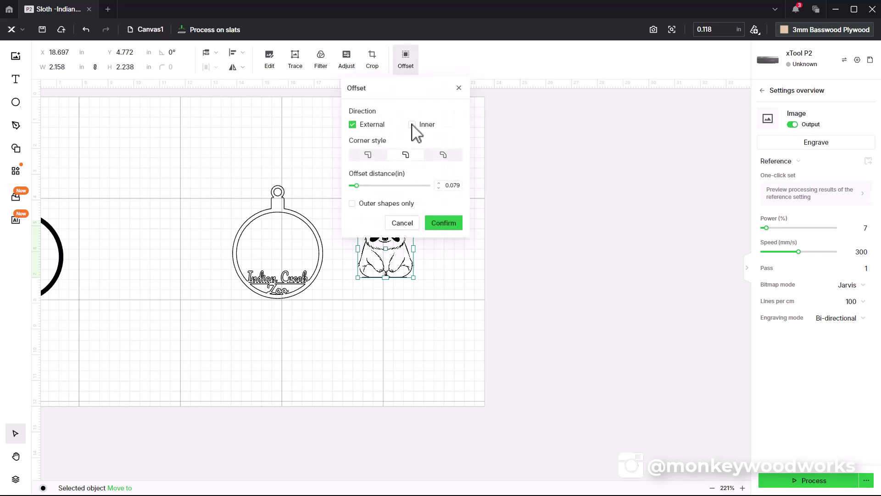
click(444, 223)
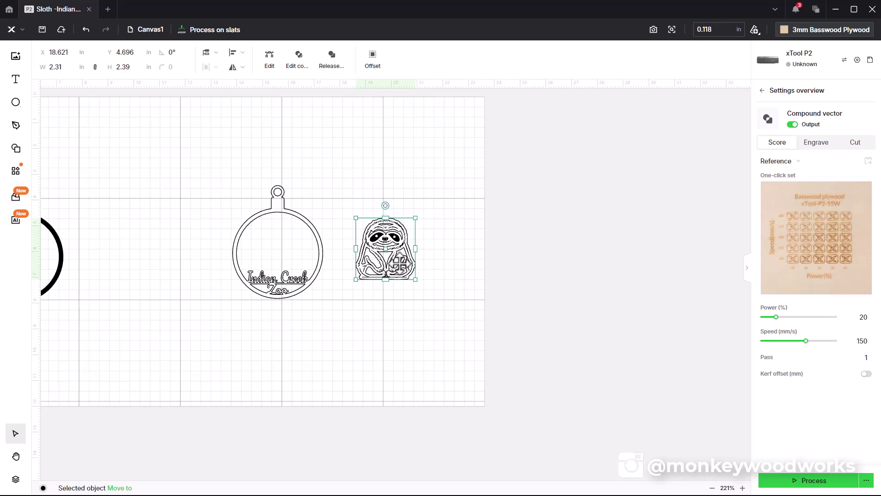
click(328, 68)
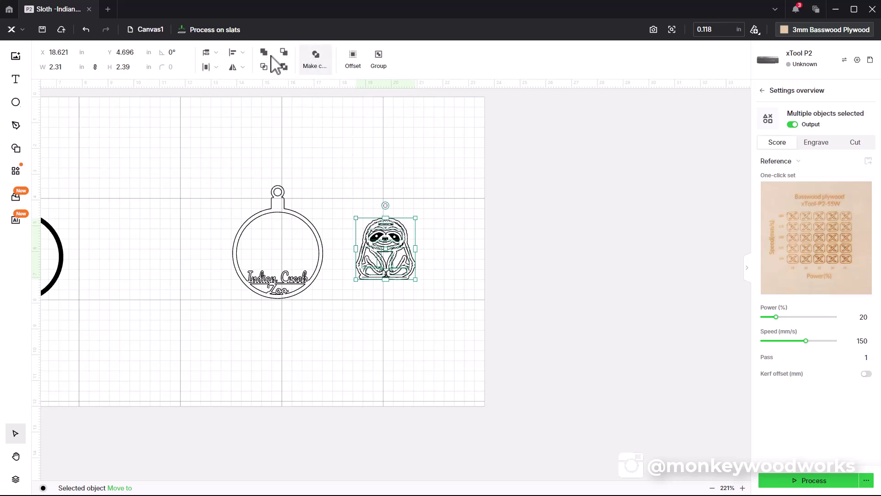
click(266, 62)
scroll(321, 250, up, 4)
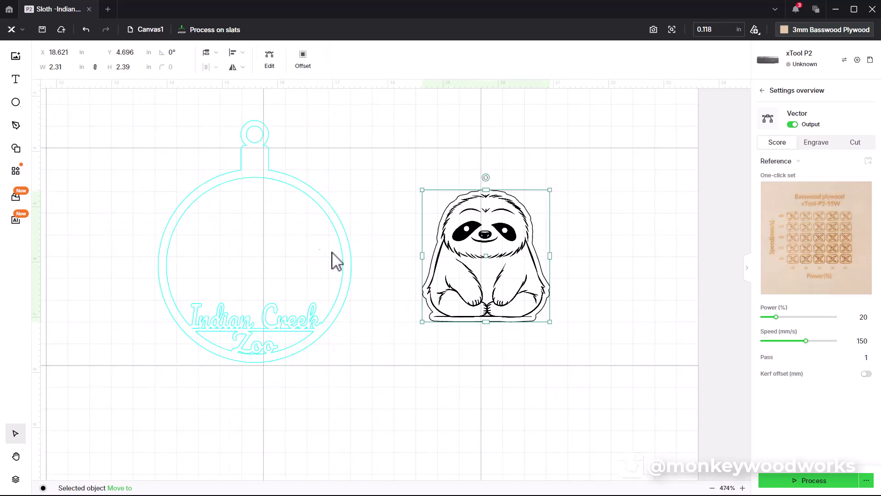
Try the sloth and its outline inside the ornament ring above the lettering, at X 14.362, Y 4.373 in
scroll(507, 242, down, 2)
drag(535, 181, 404, 303)
drag(443, 263, 292, 251)
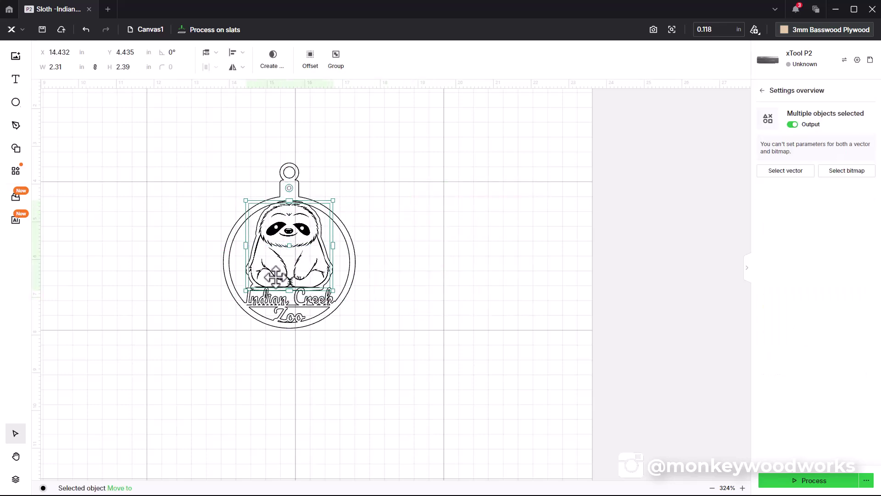
scroll(292, 251, up, 6)
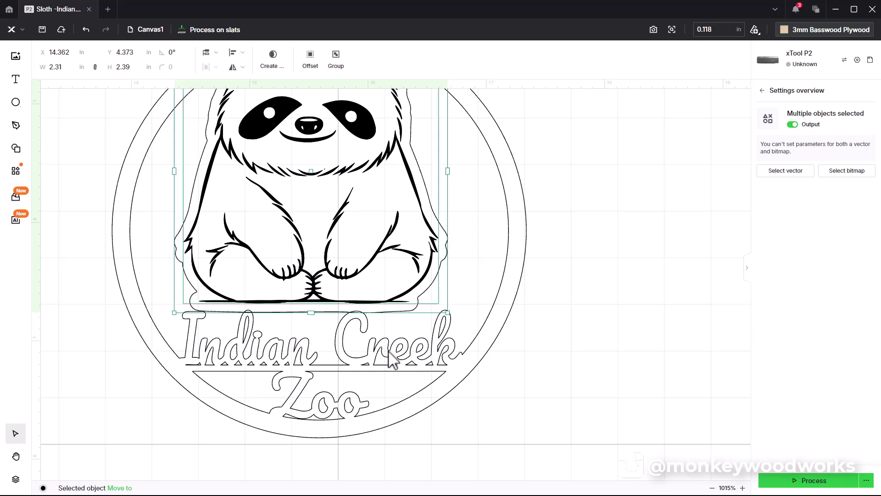
Move the sloth and its outline back out of the ring to sit beside the ornament
scroll(344, 286, down, 2)
scroll(330, 230, down, 5)
drag(339, 145, 494, 148)
scroll(465, 238, down, 4)
click(651, 216)
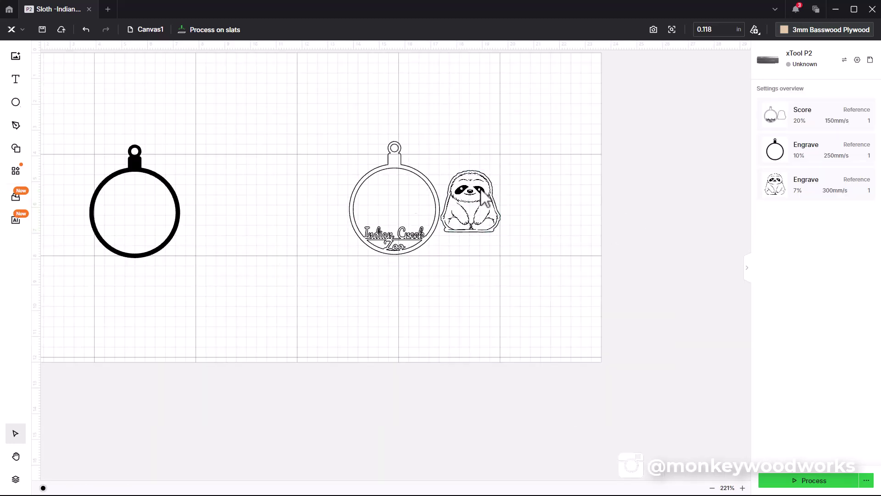